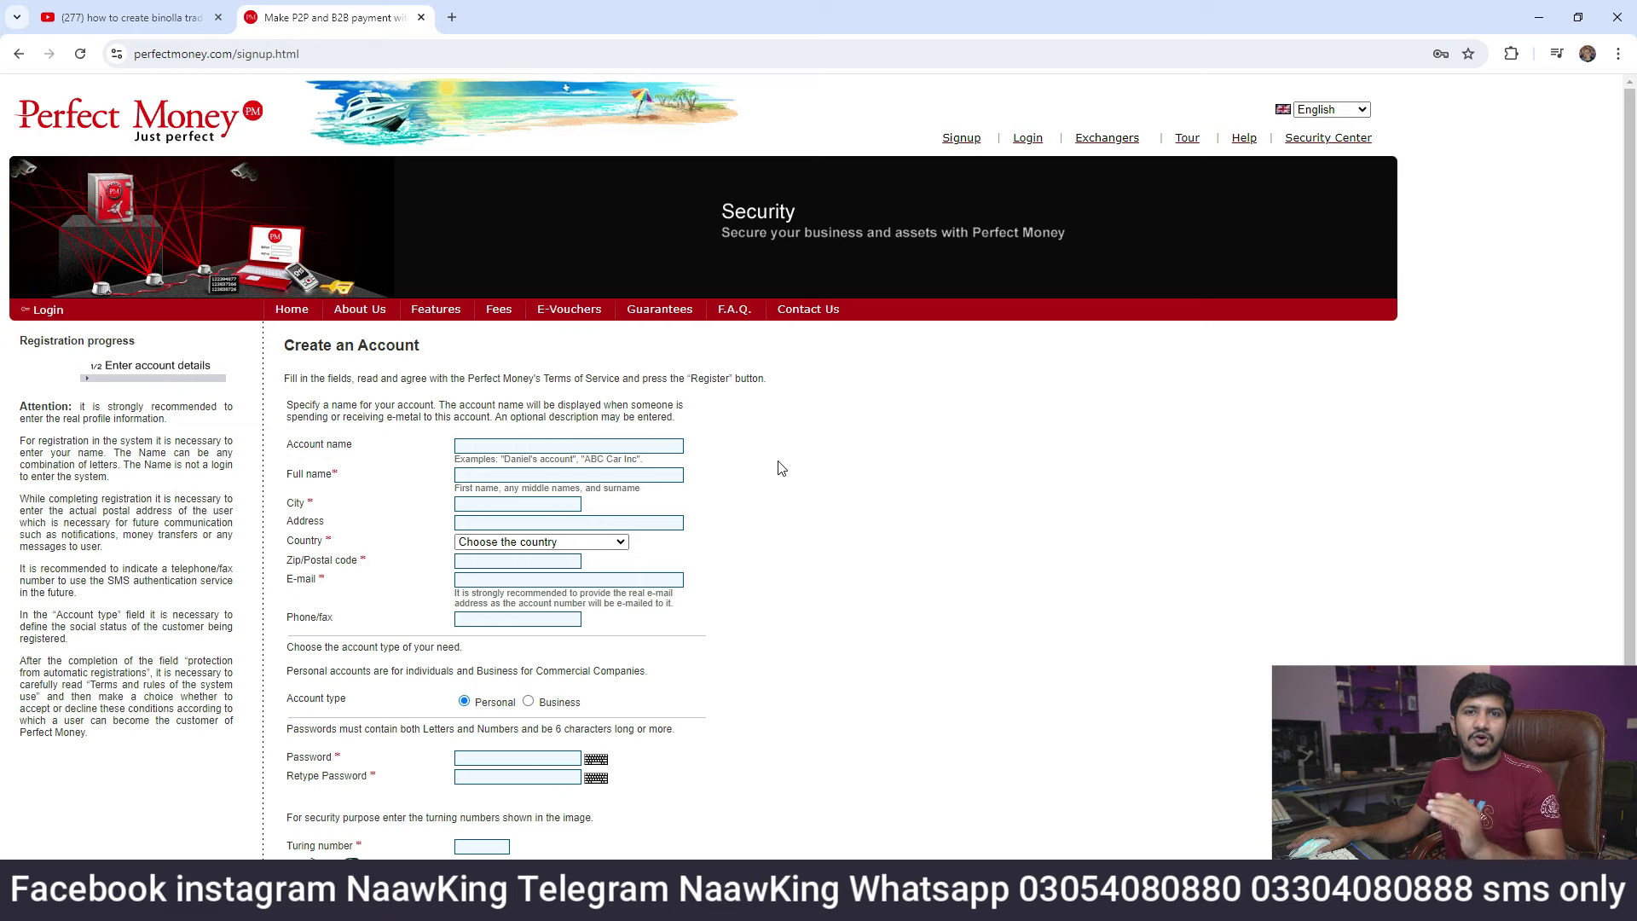
Close the Perfect Money signup tab to return to the YouTube video
key("ctrl+w")
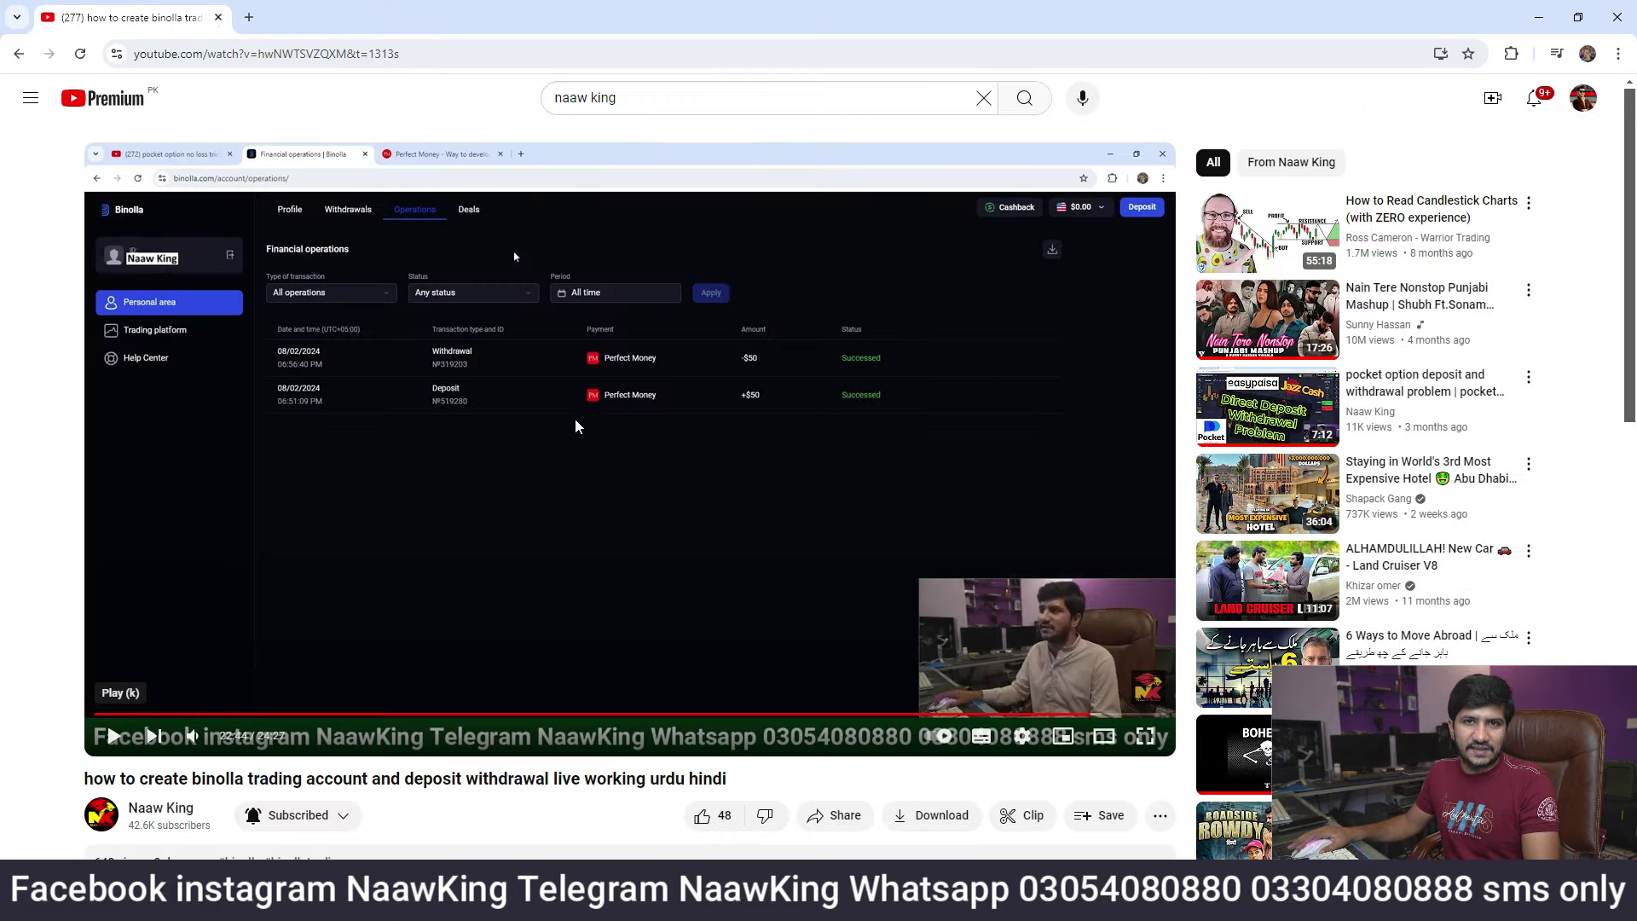
Scroll below the video and expand its full description with '...more'
scroll(576, 425, "down", 1)
scroll(576, 426, "down", 2)
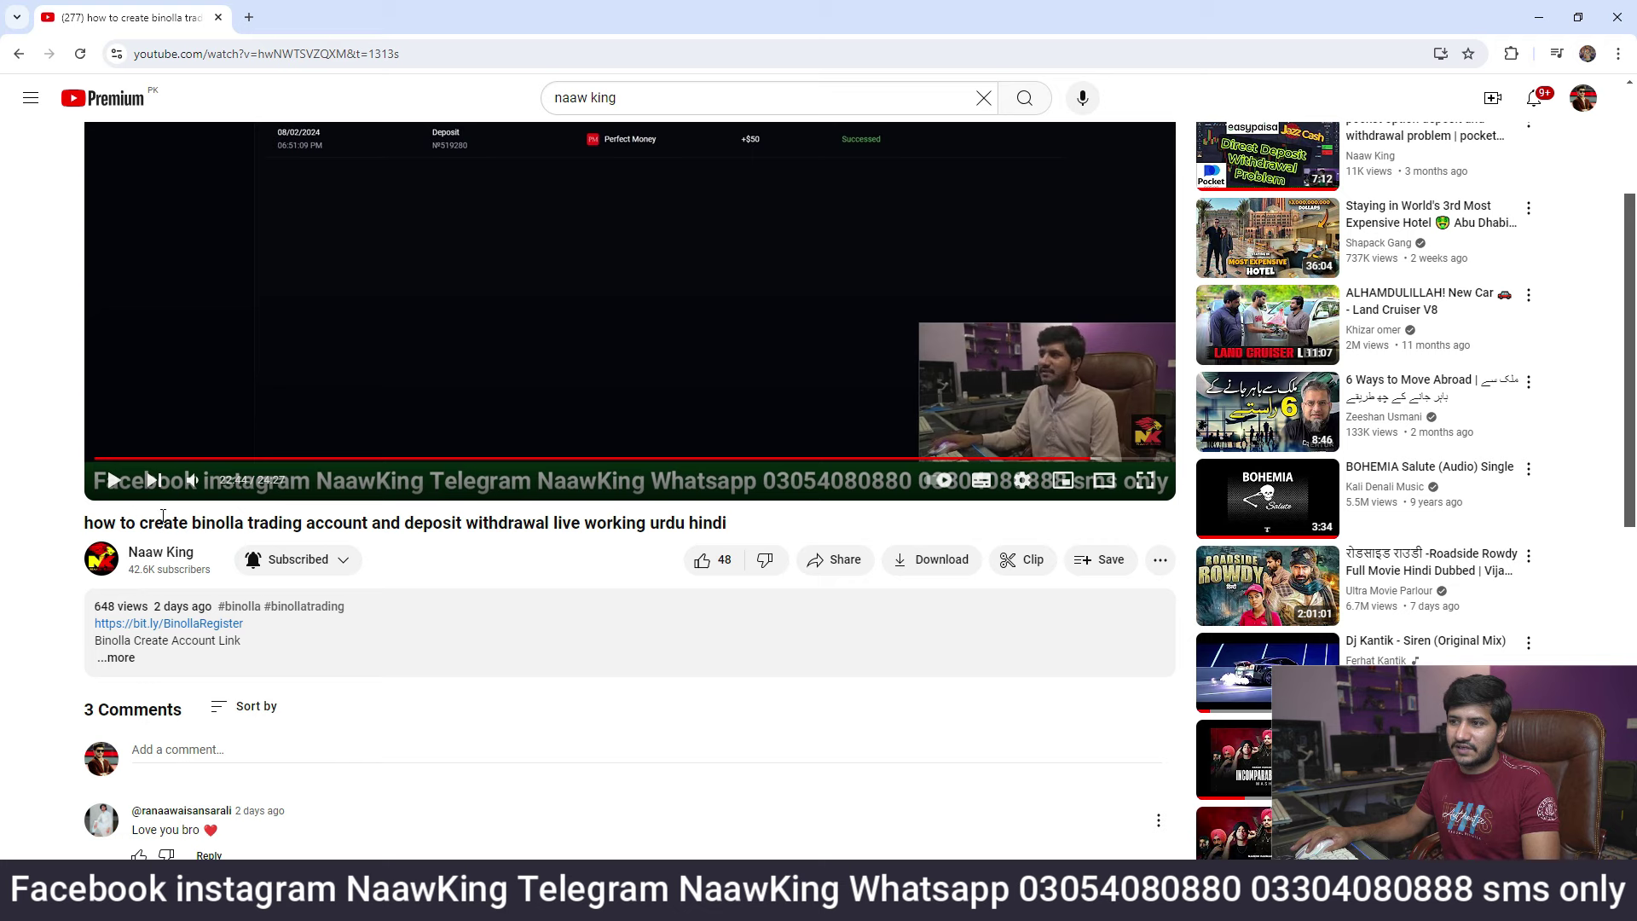
left_click(120, 657)
scroll(341, 422, "down", 6)
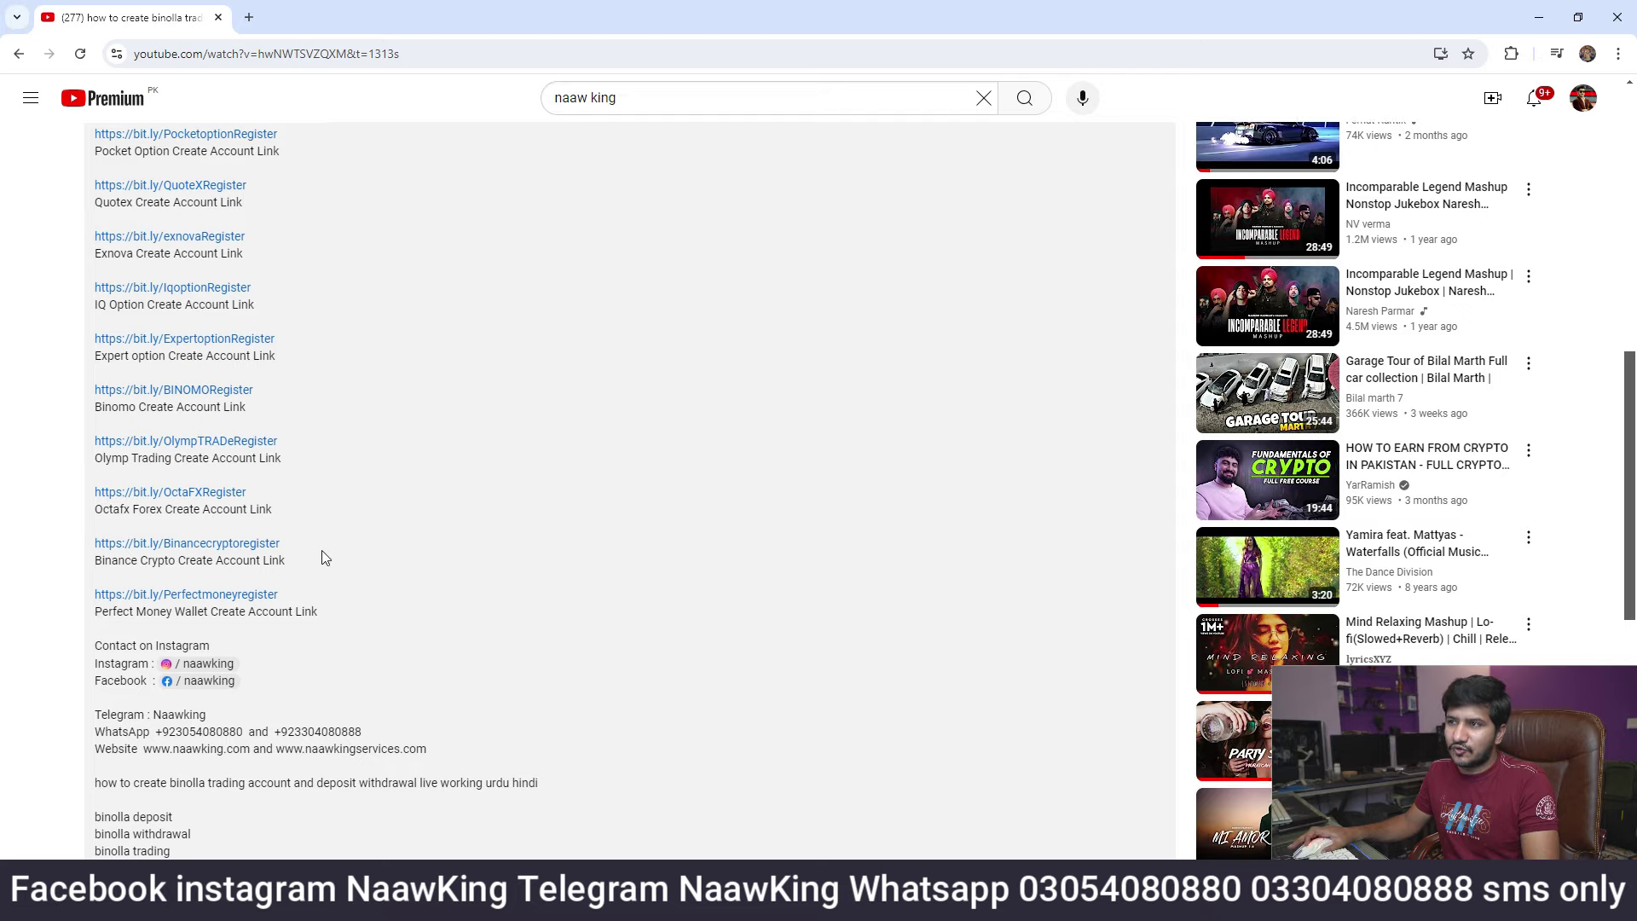
Locate and briefly highlight the Perfect Money Wallet Create Account Link line
scroll(317, 560, "up", 3)
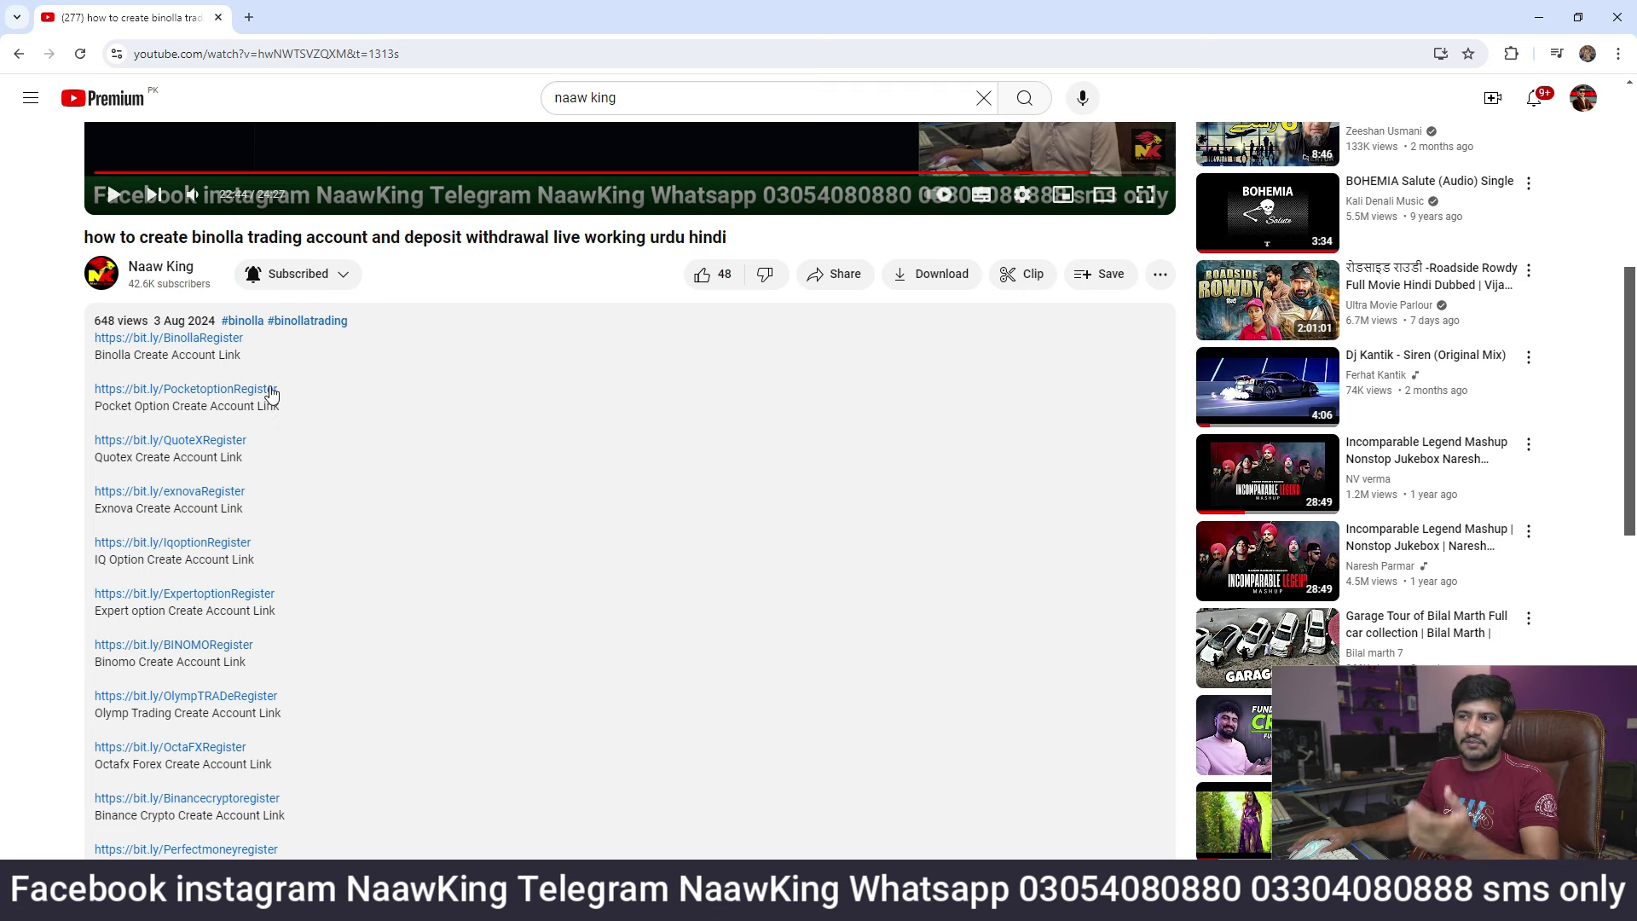
scroll(309, 554, "down", 1)
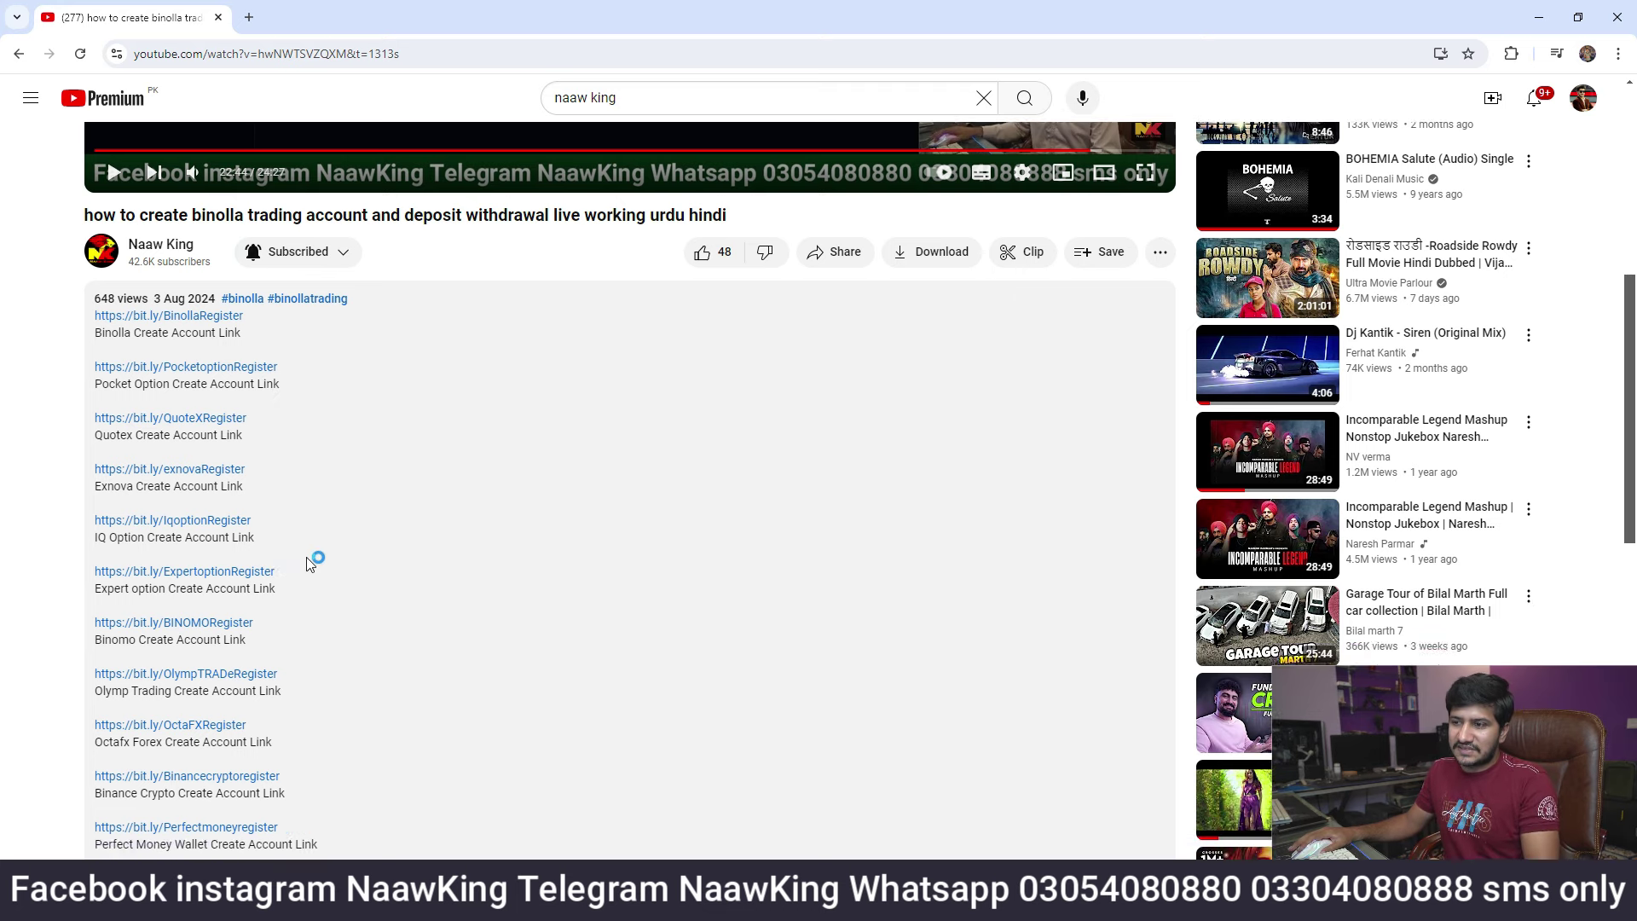
scroll(308, 558, "down", 3)
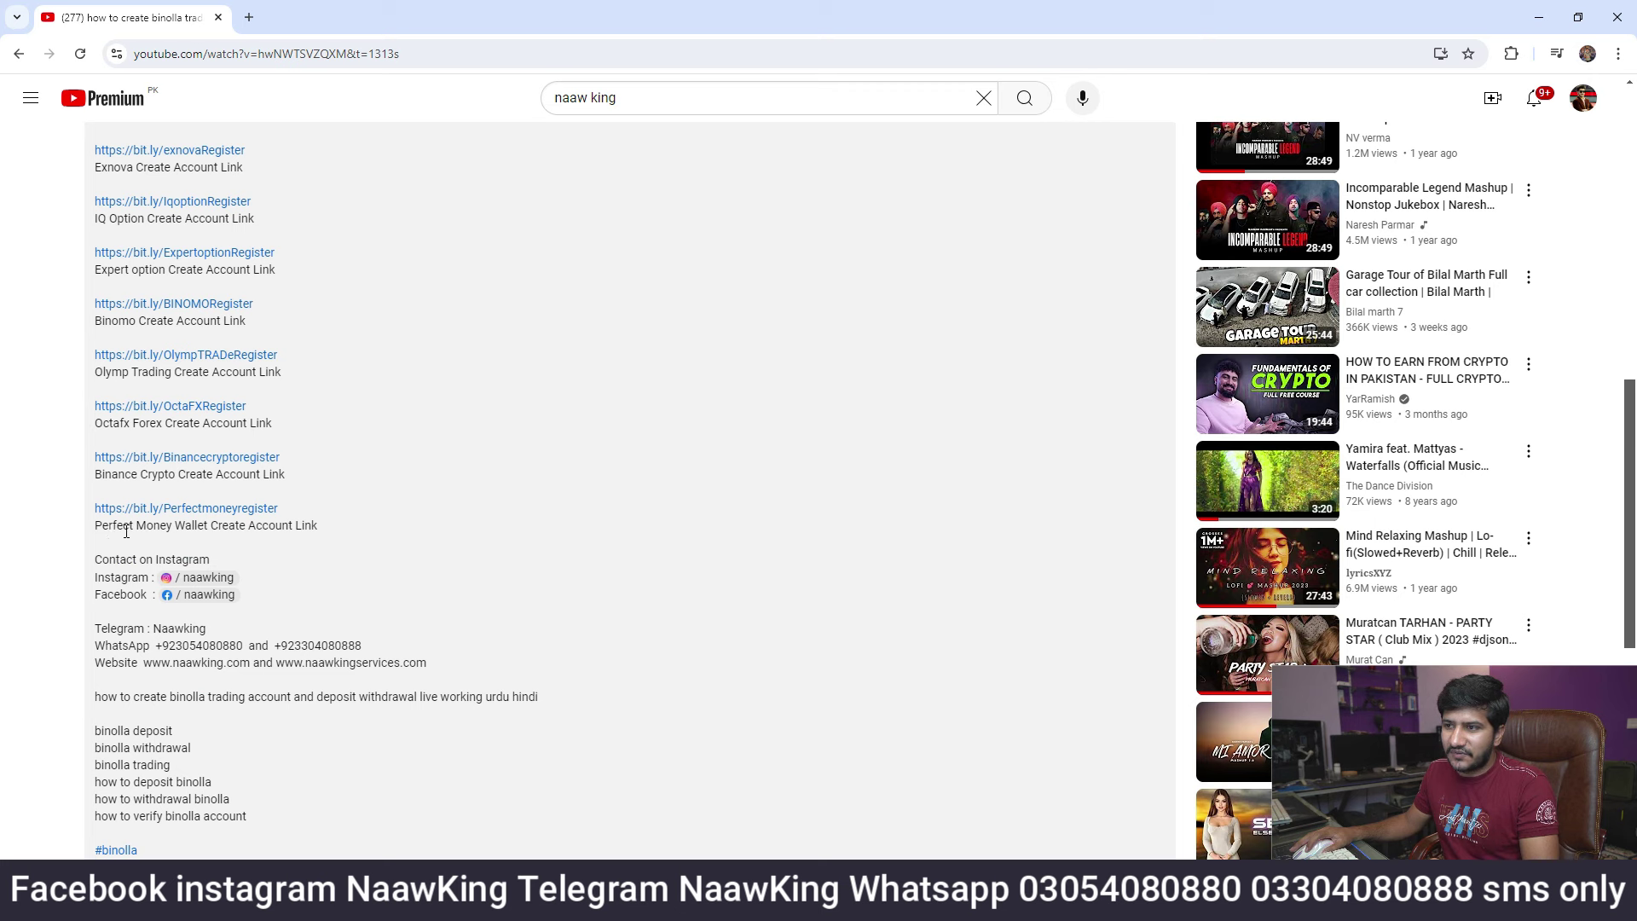
left_click_drag(96, 527, 320, 529)
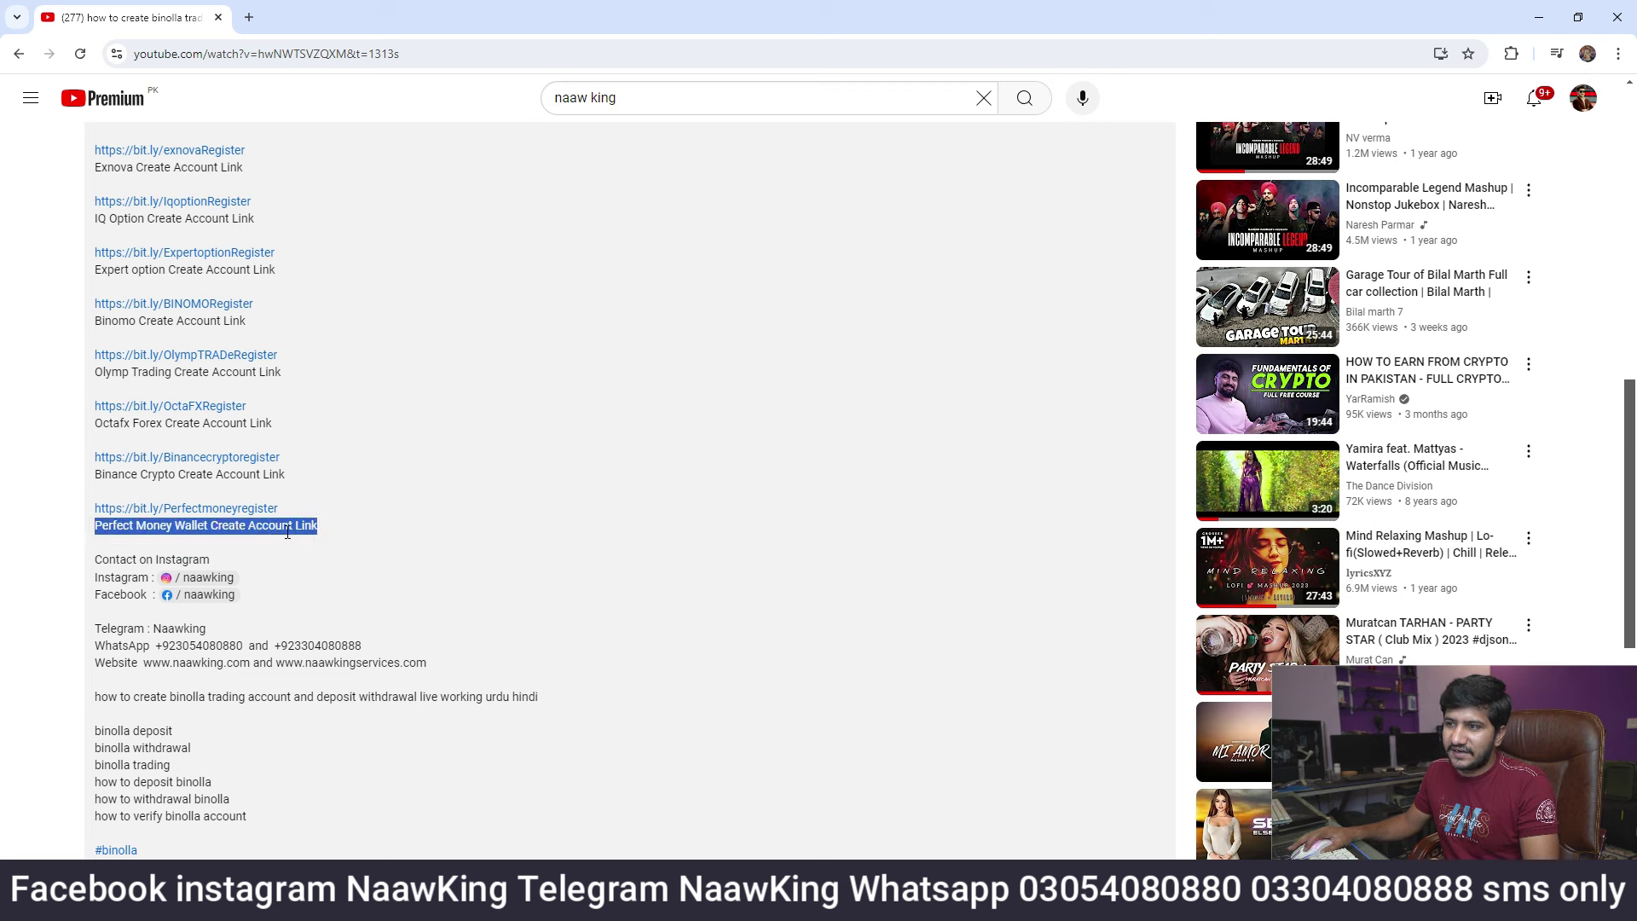
left_click(365, 529)
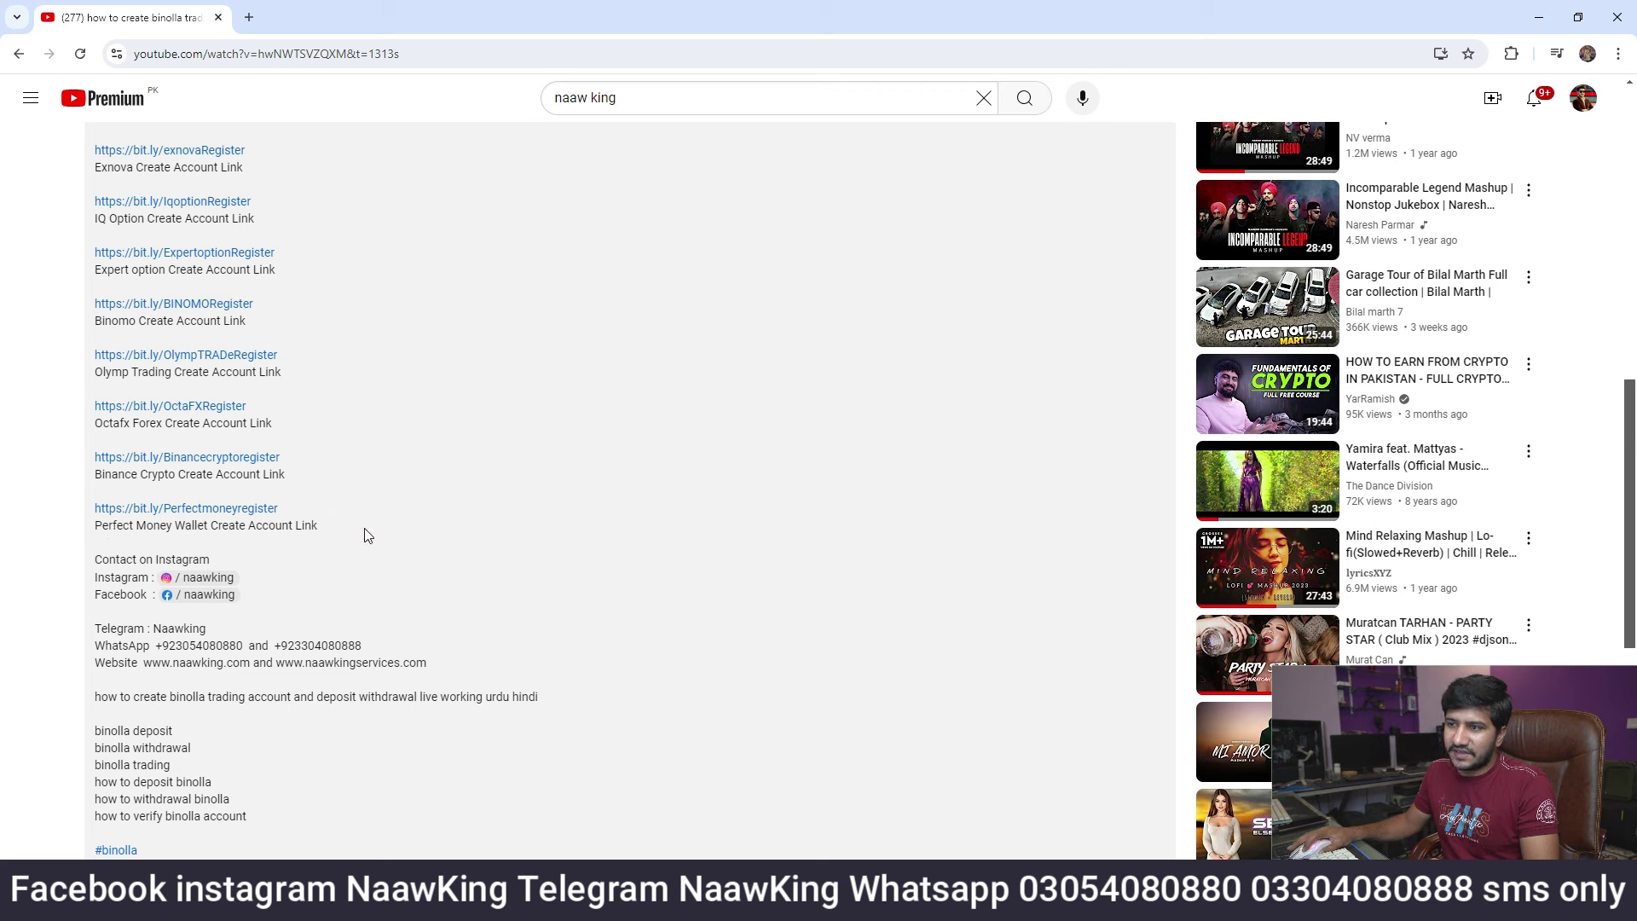
Open the Perfectmoneyregister referral link to reach the blank Create an Account form
left_click(243, 512)
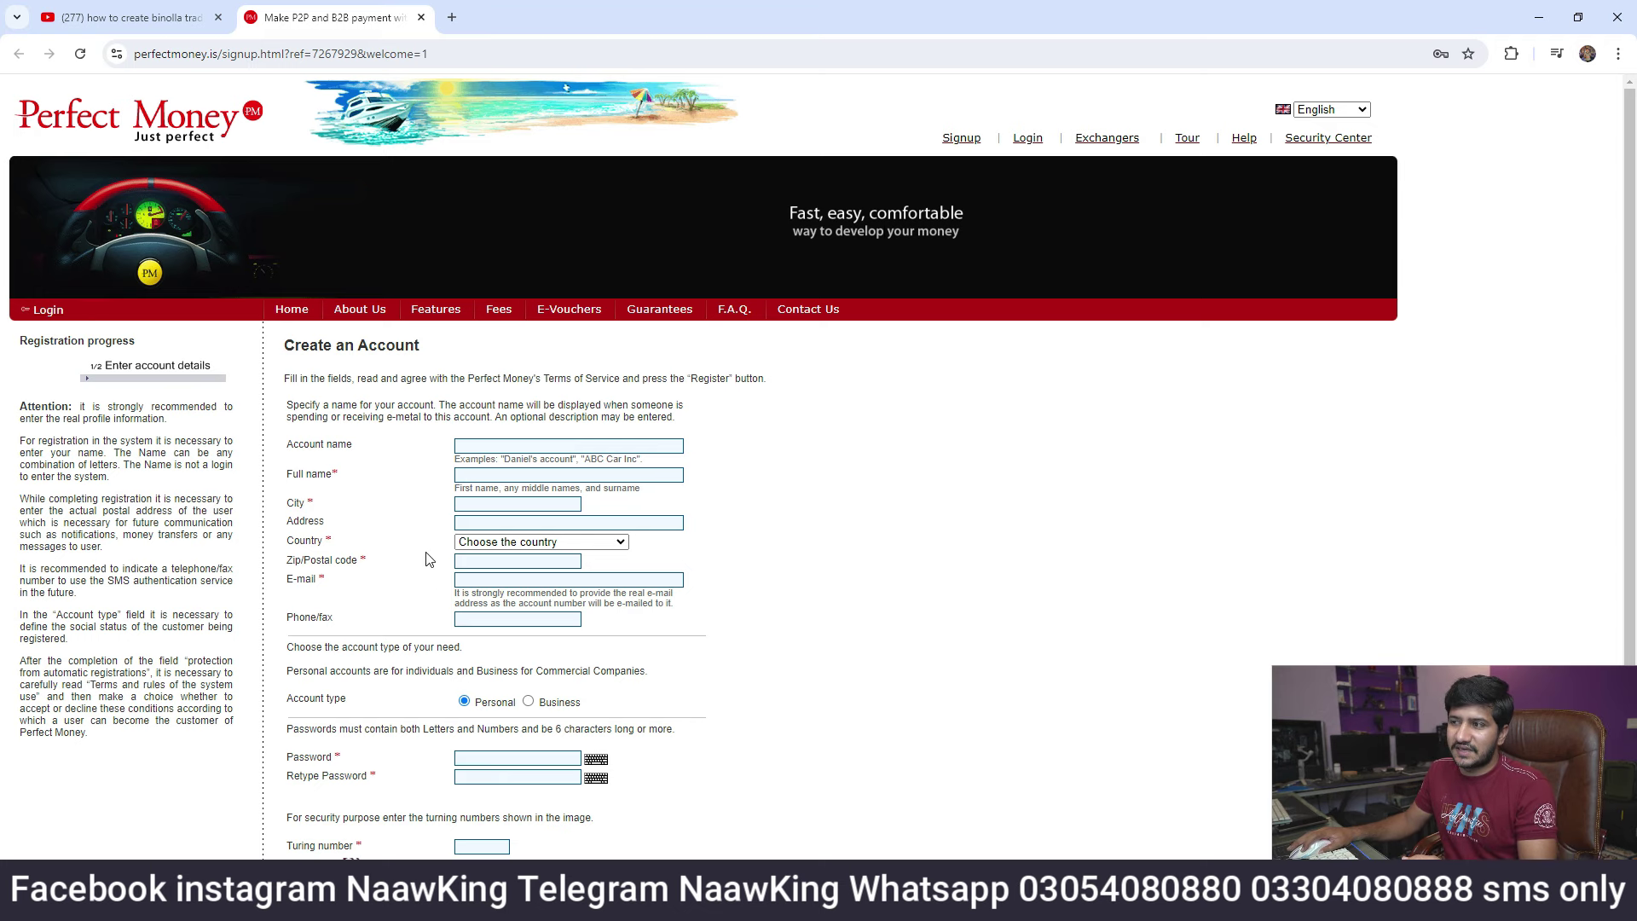
scroll(806, 576, "down", 2)
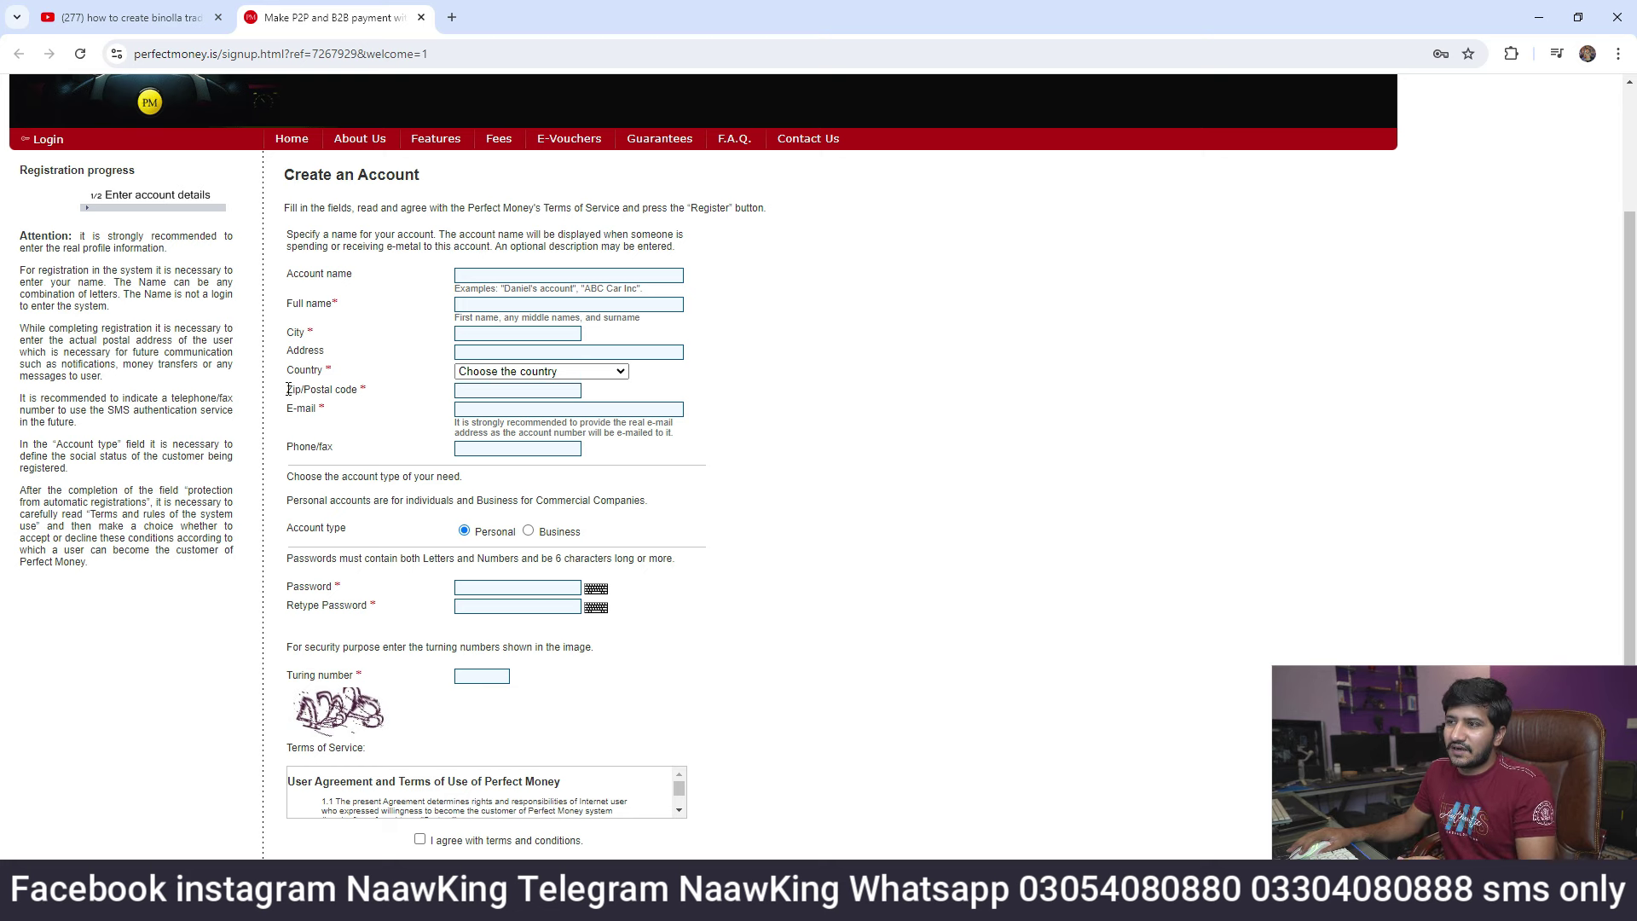
left_click_drag(289, 390, 382, 405)
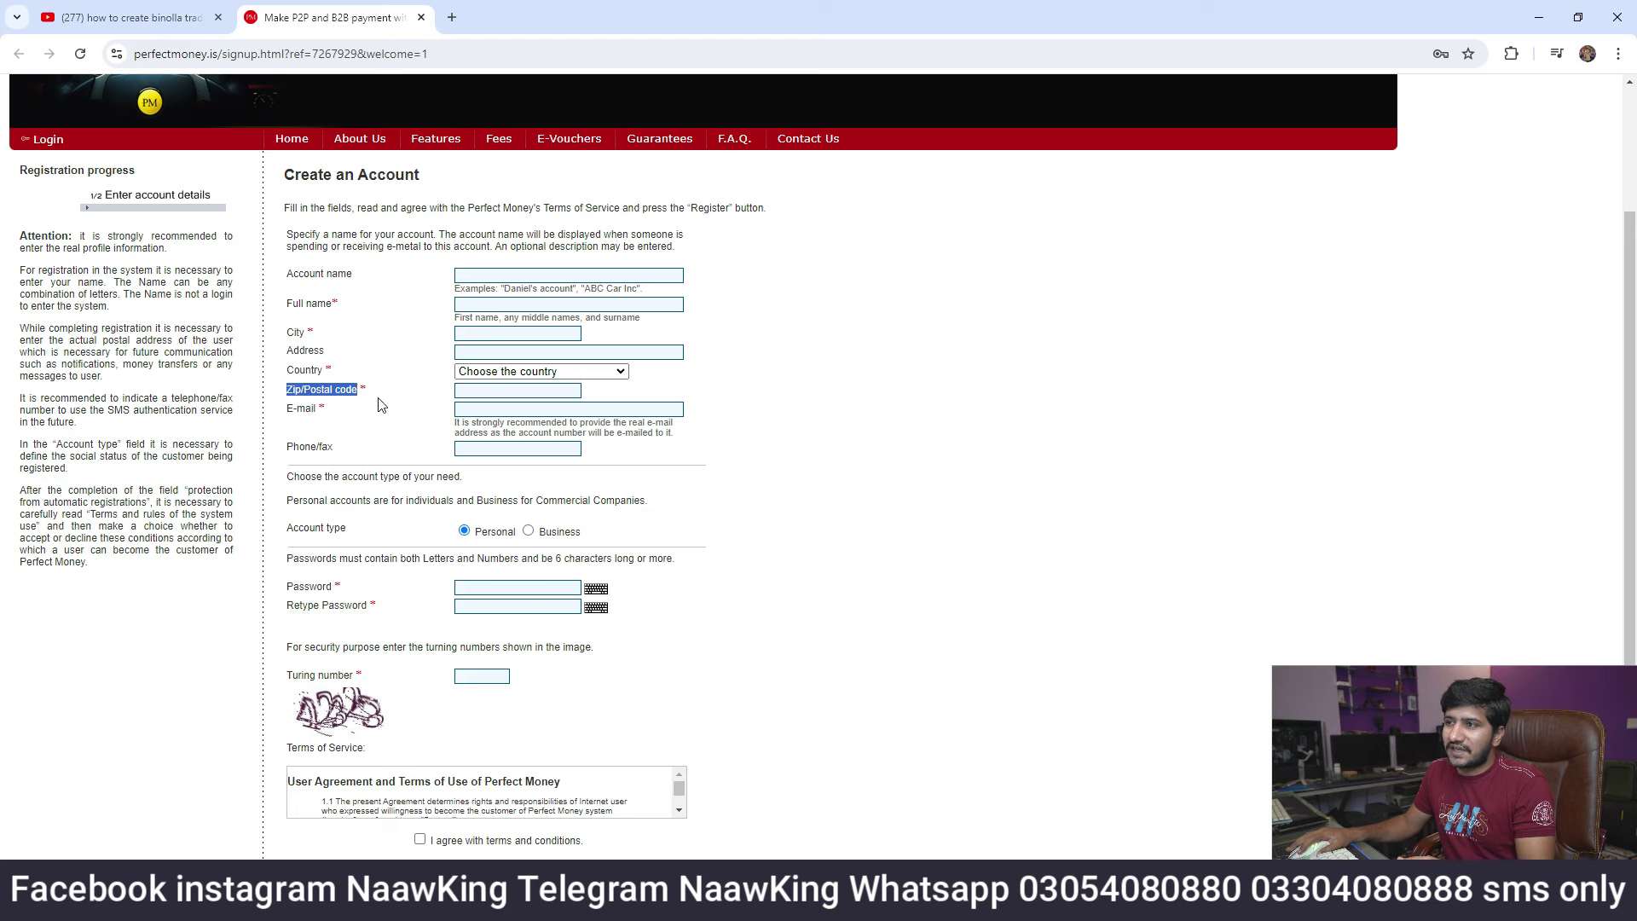
left_click(381, 399)
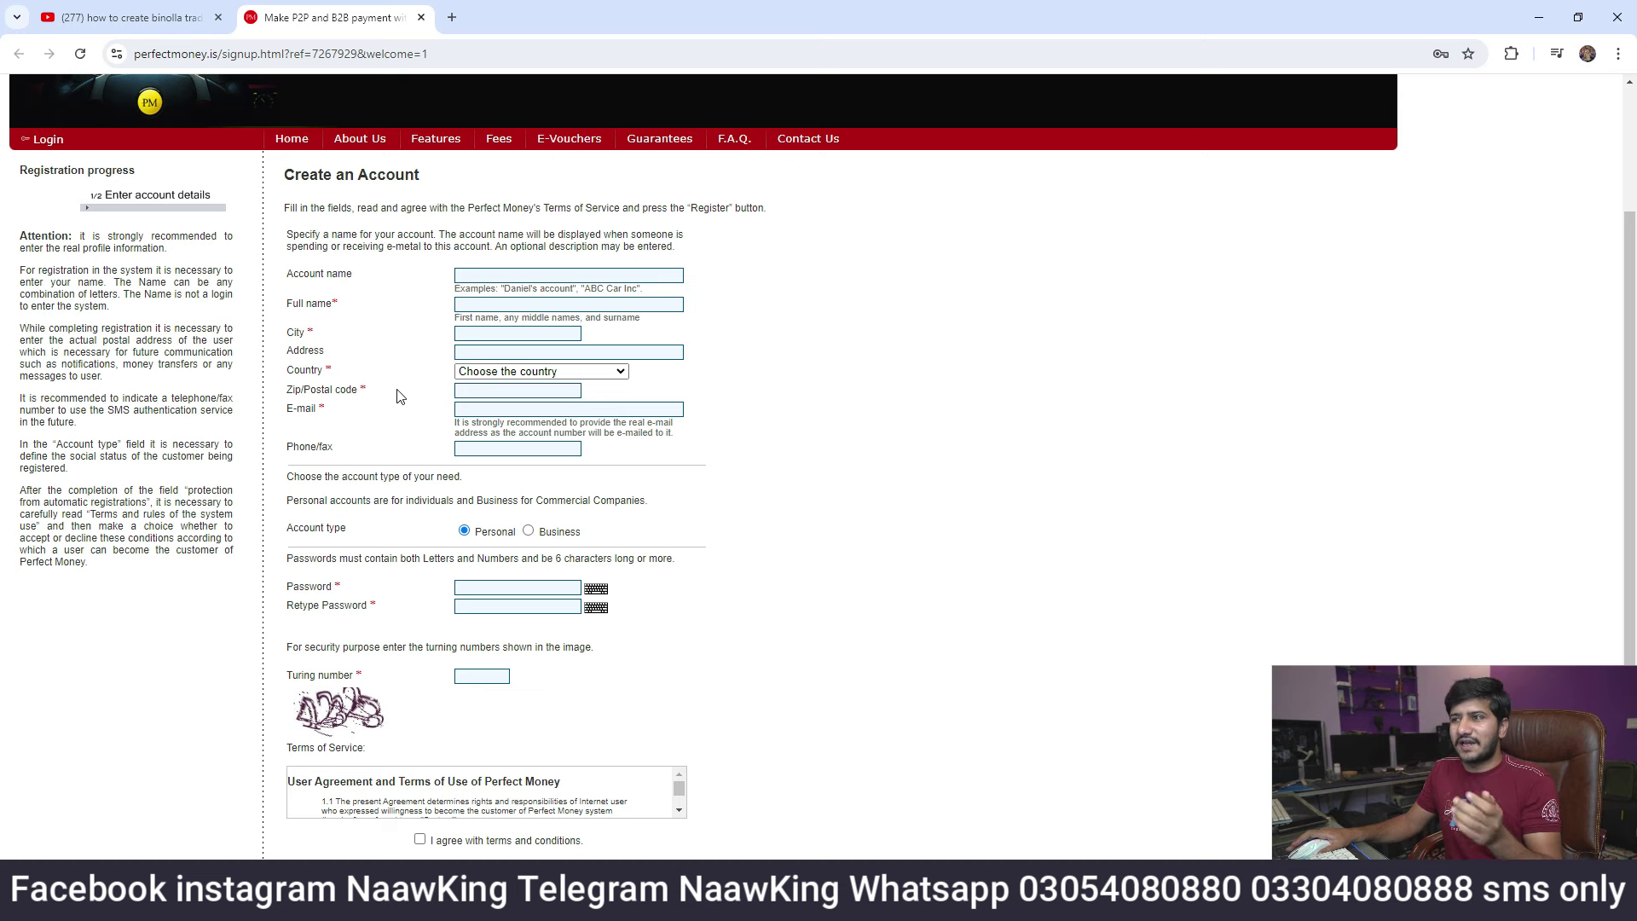
left_click(466, 390)
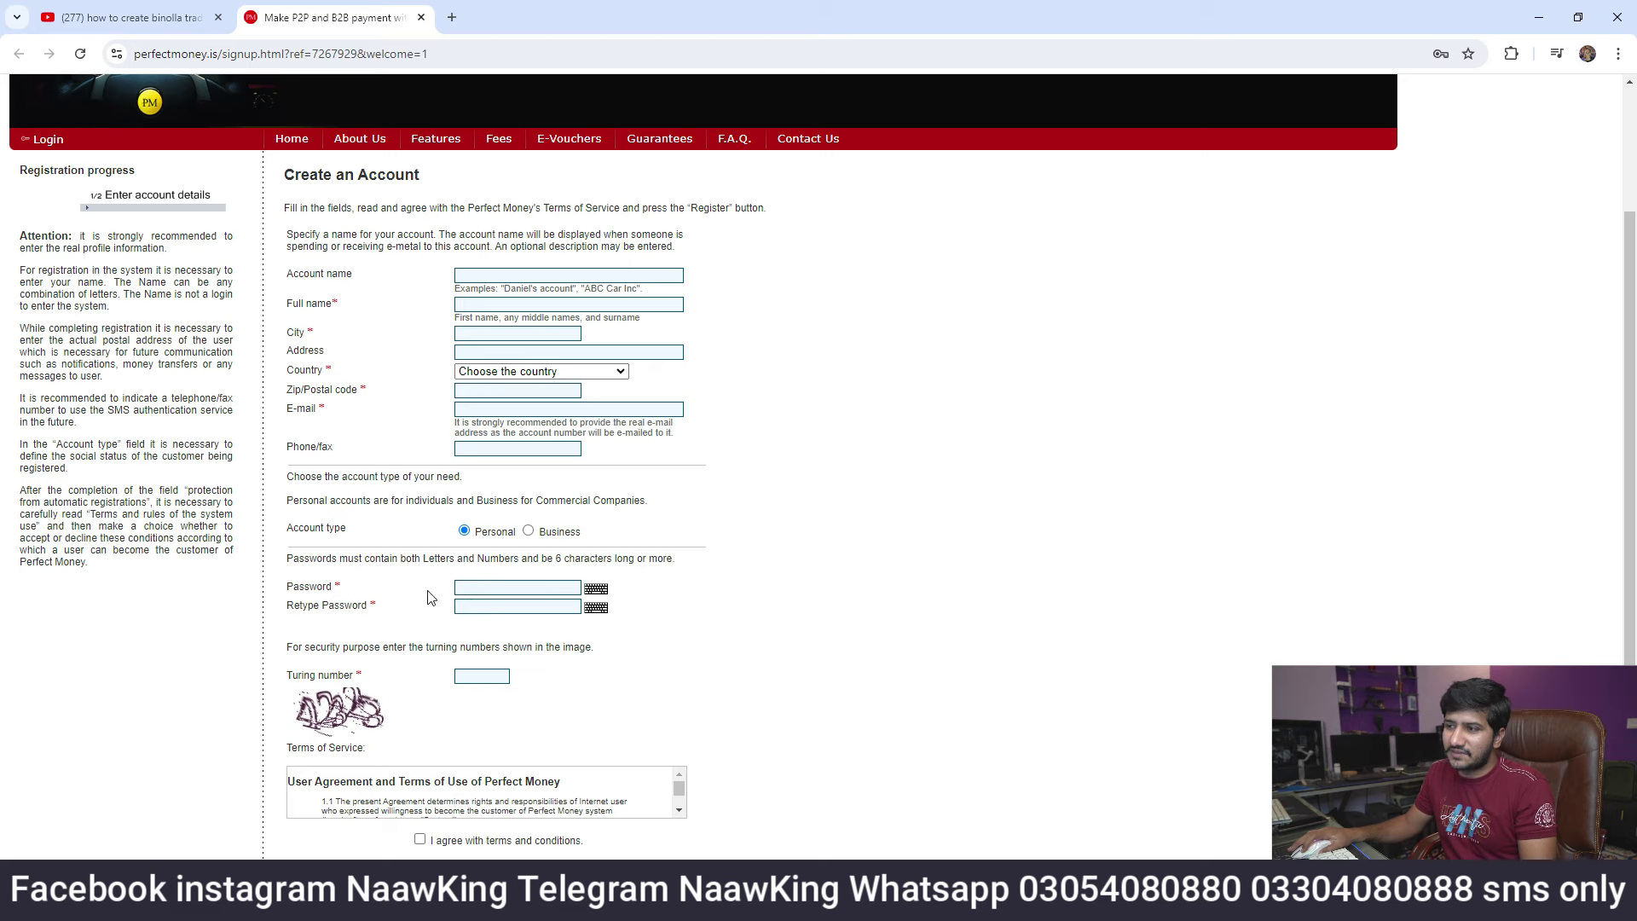
scroll(436, 608, "down", 1)
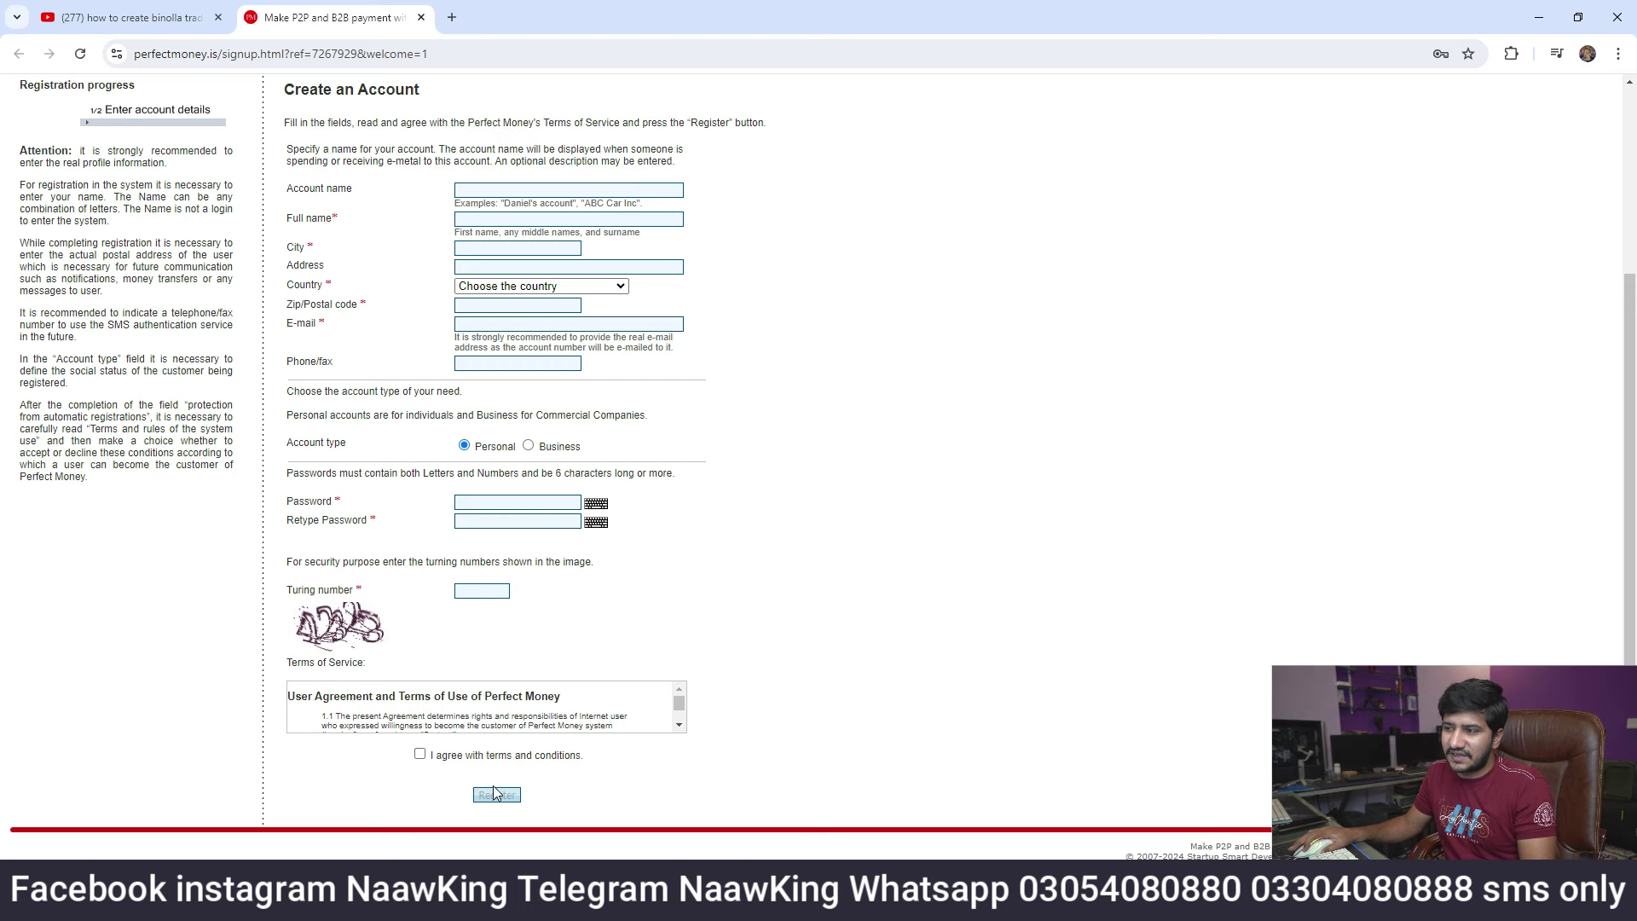
Set the signup form's Country field to Pakistan
scroll(774, 509, "up", 2)
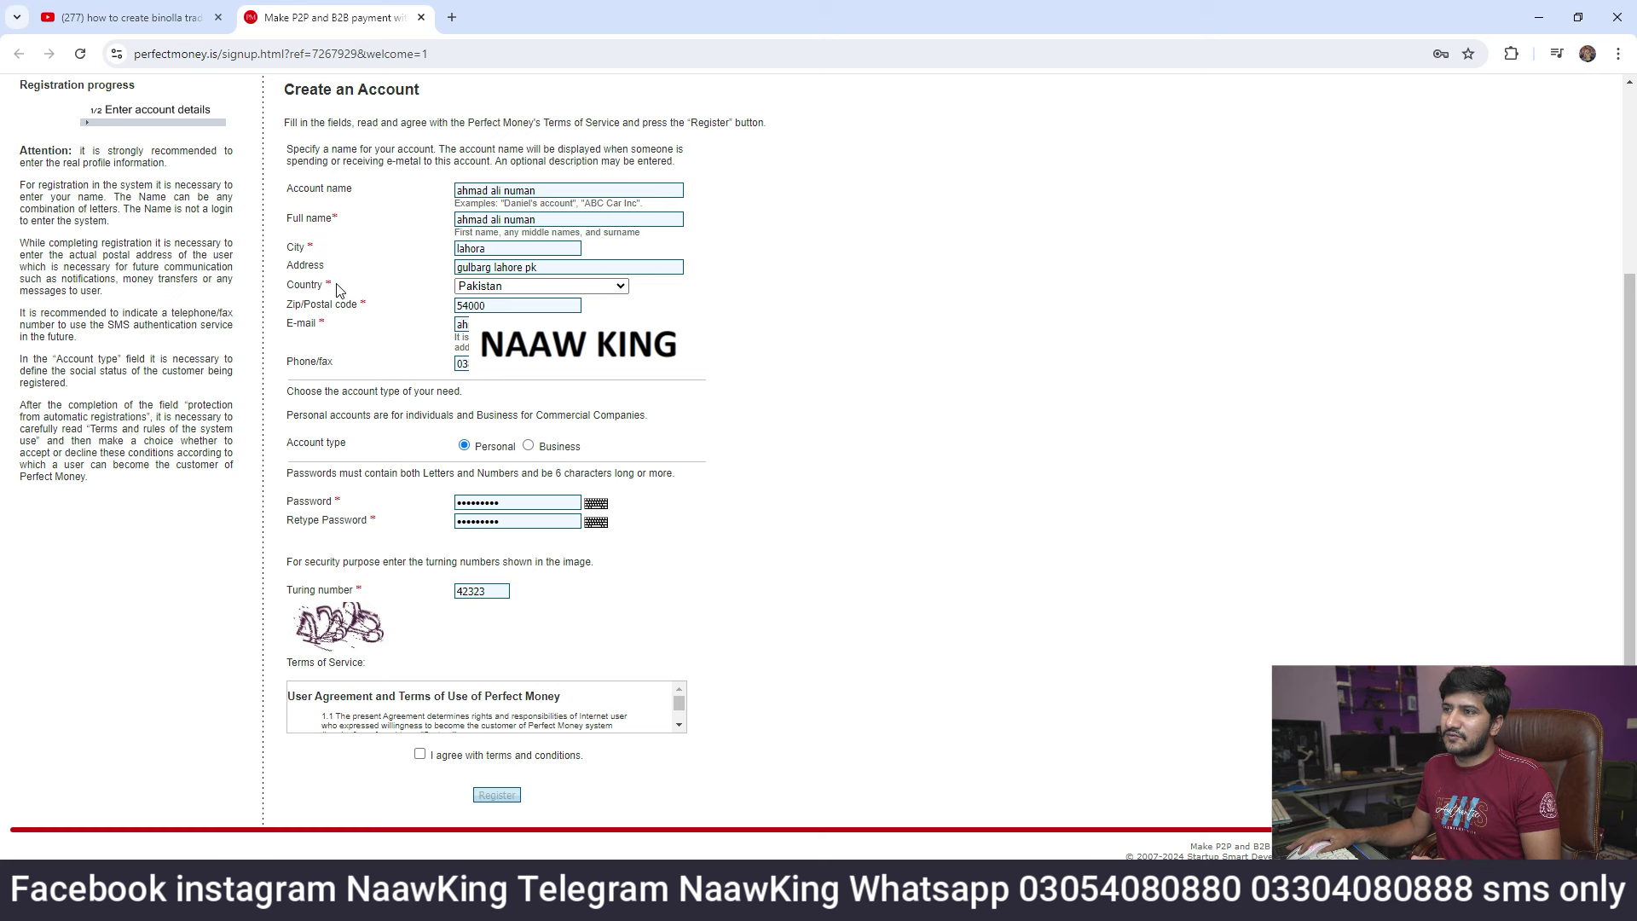
left_click(528, 287)
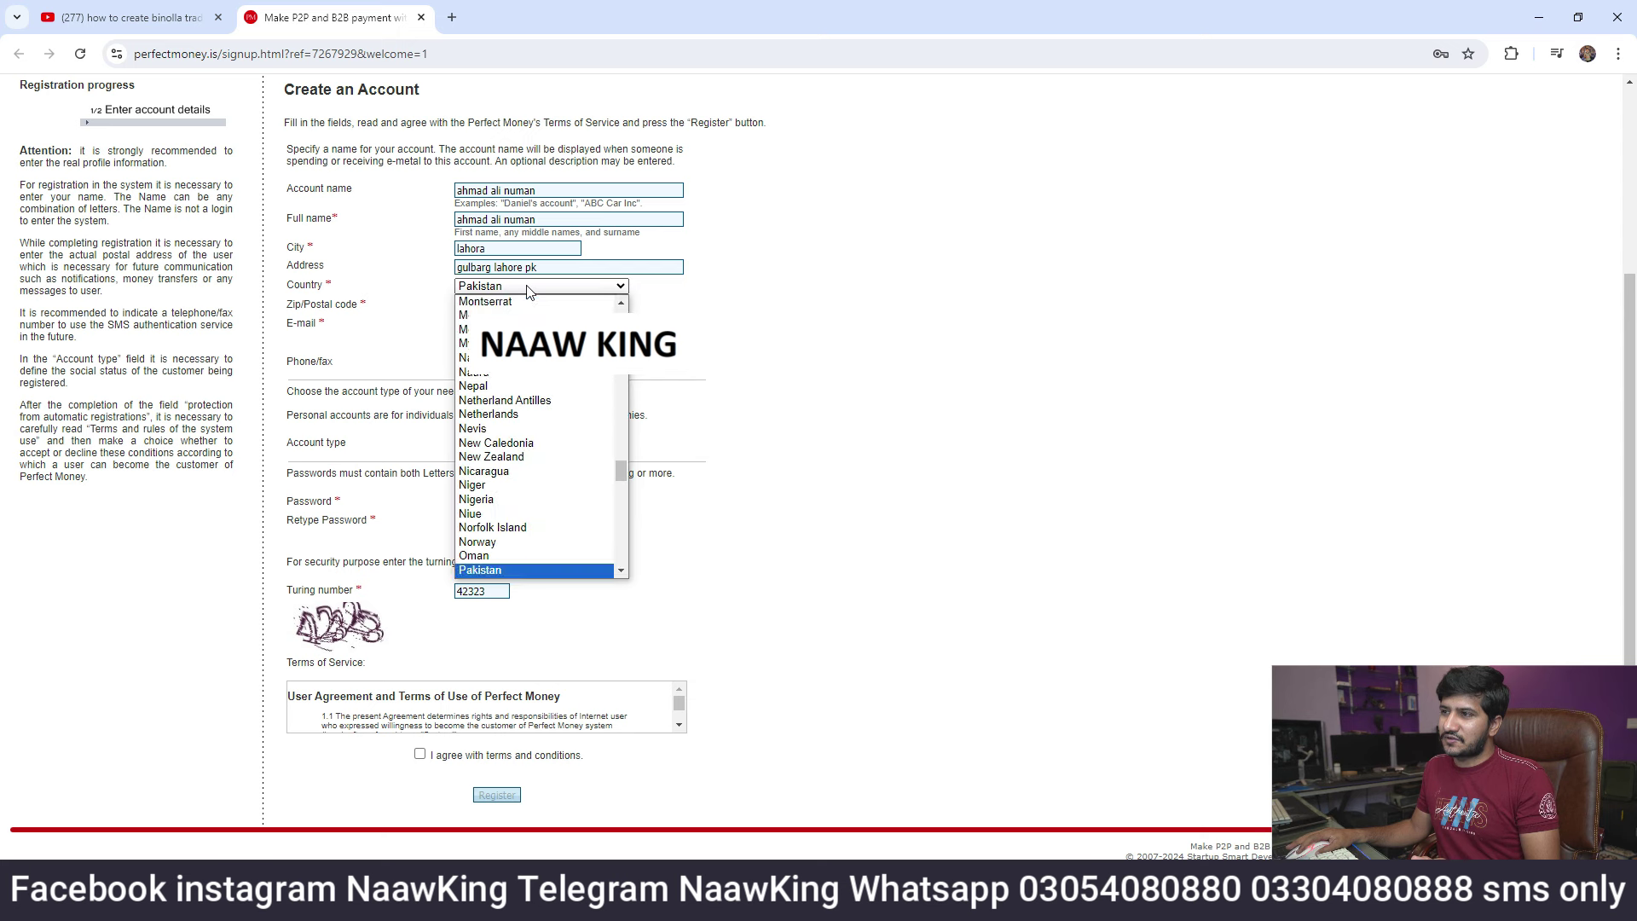
scroll(537, 435, "down", 2)
scroll(504, 405, "down", 3)
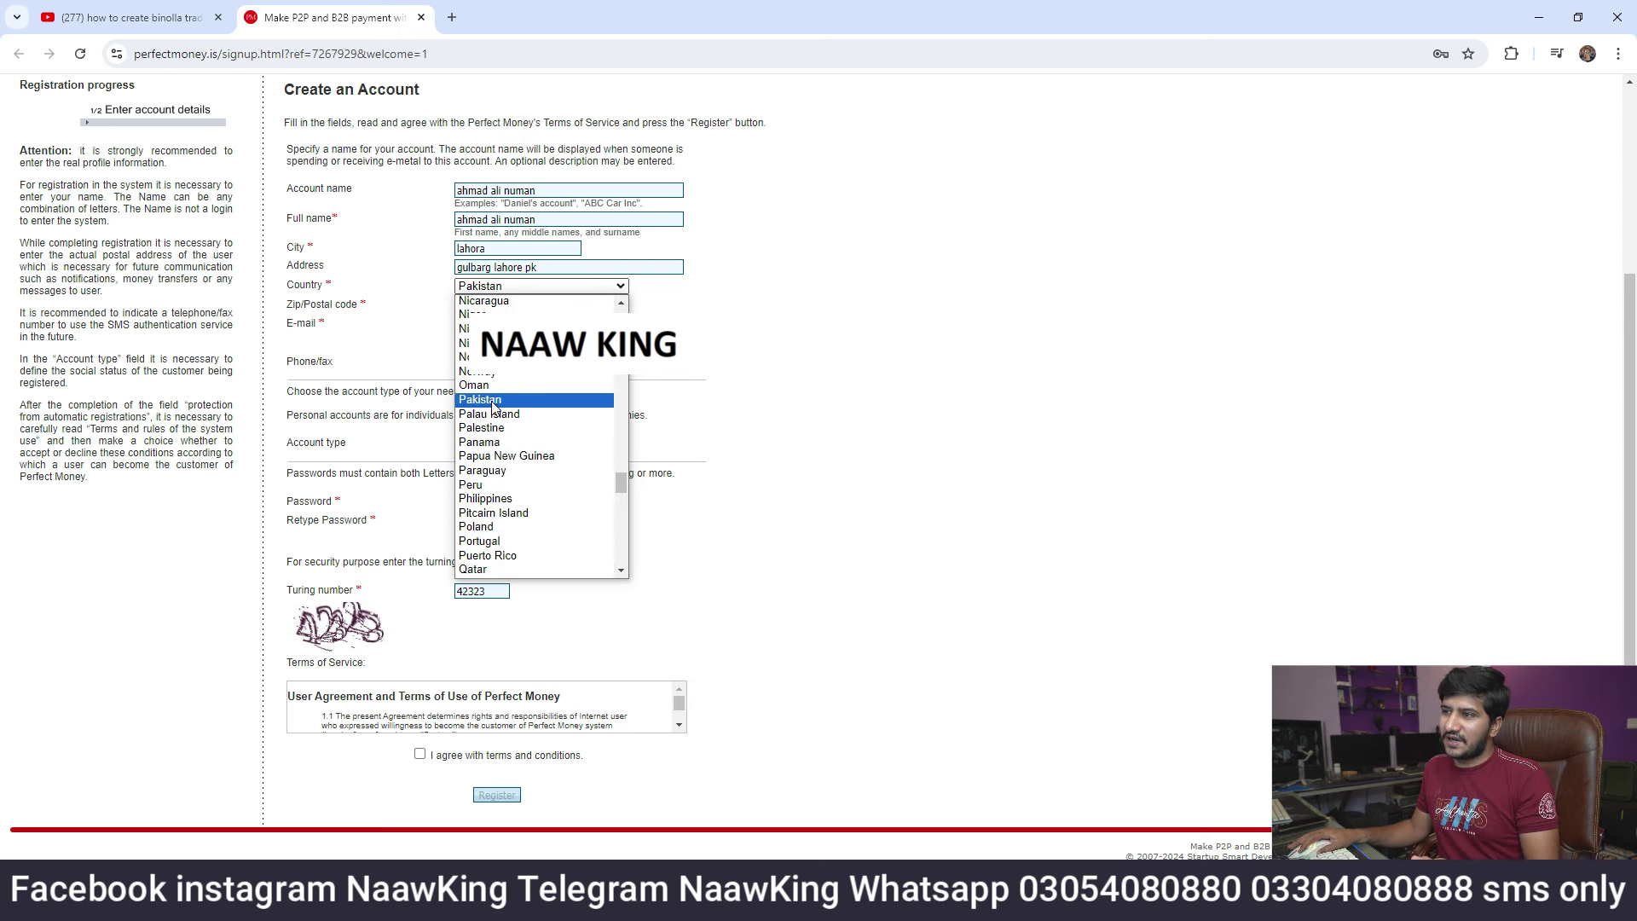
left_click(493, 405)
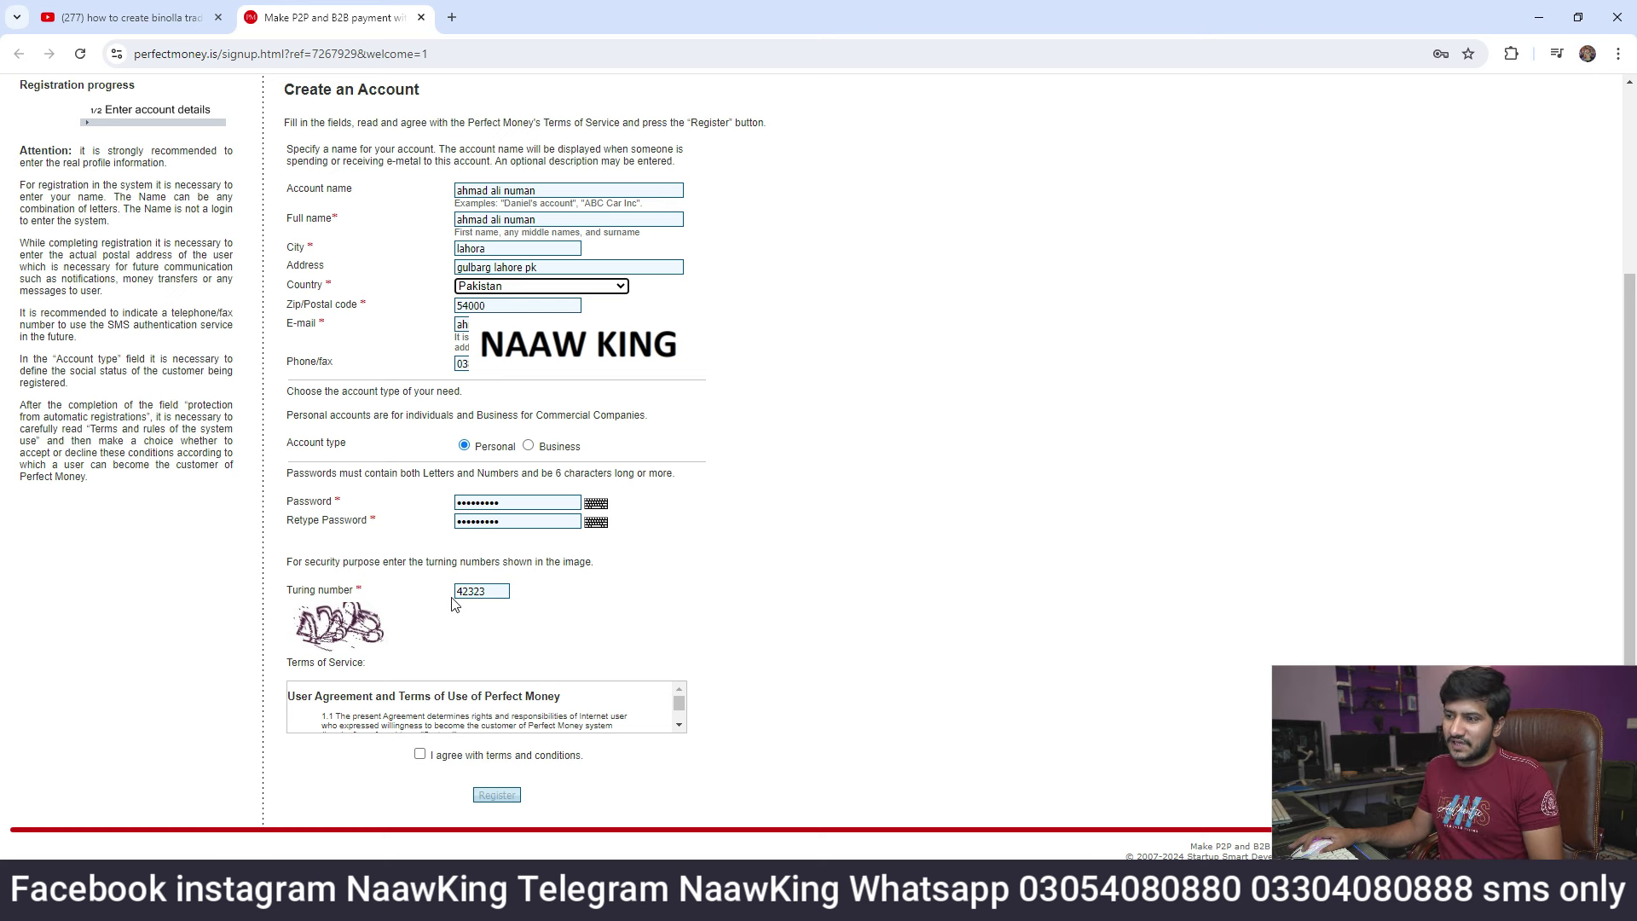
Accept the terms and conditions and submit the Perfect Money registration
left_click(419, 756)
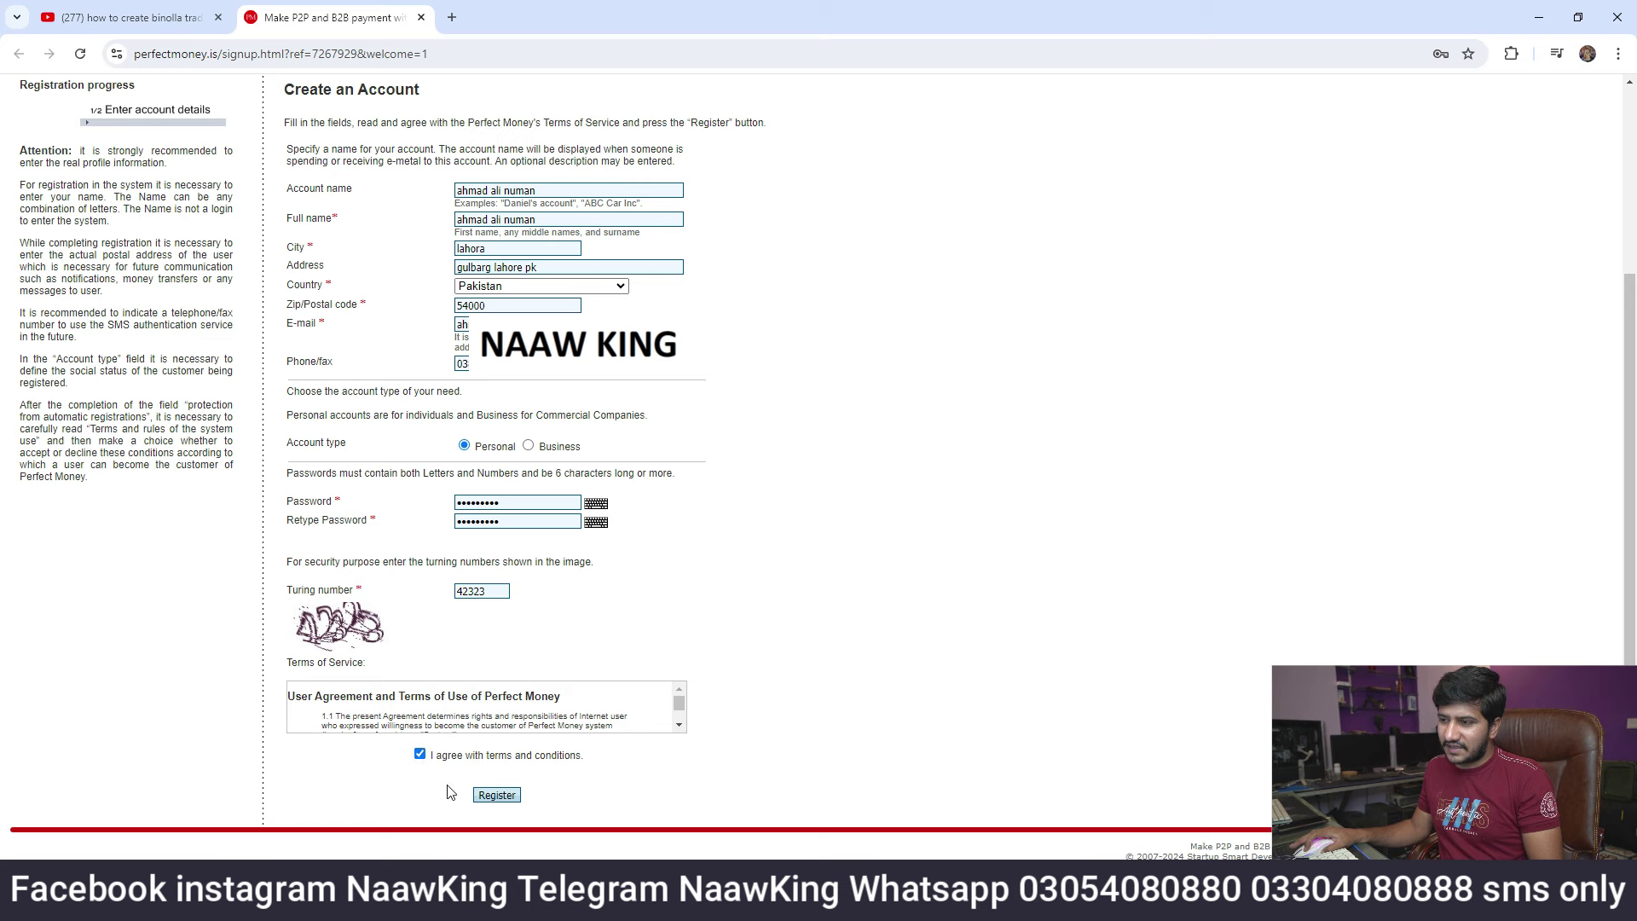
left_click(496, 796)
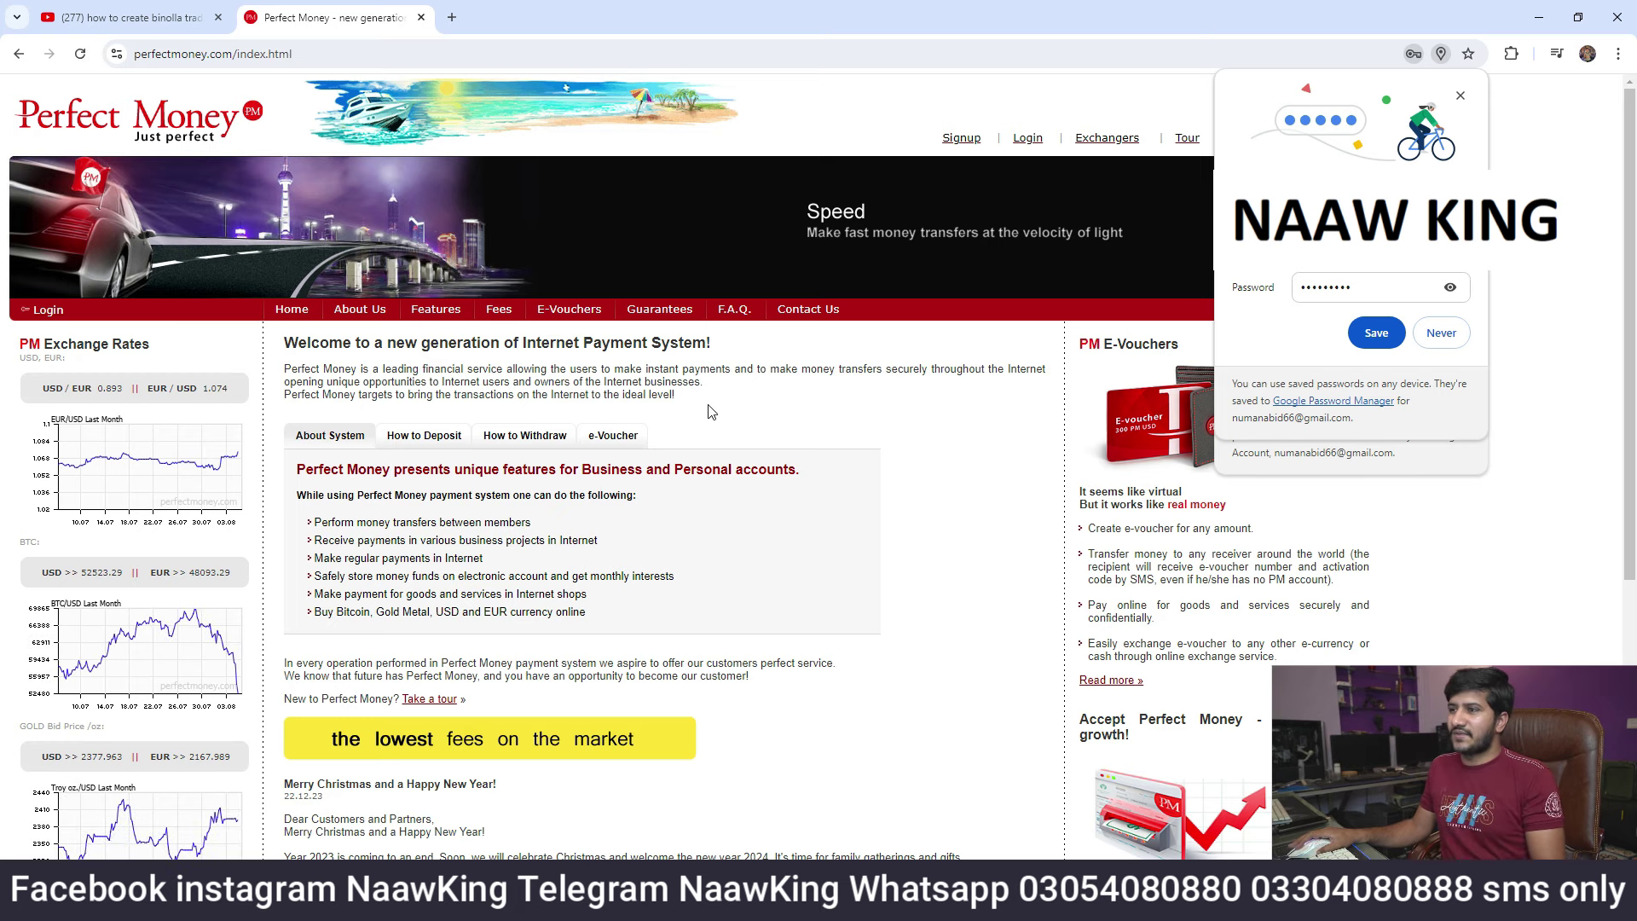
Save the password in Chrome, then log in with the new member ID
left_click(1376, 334)
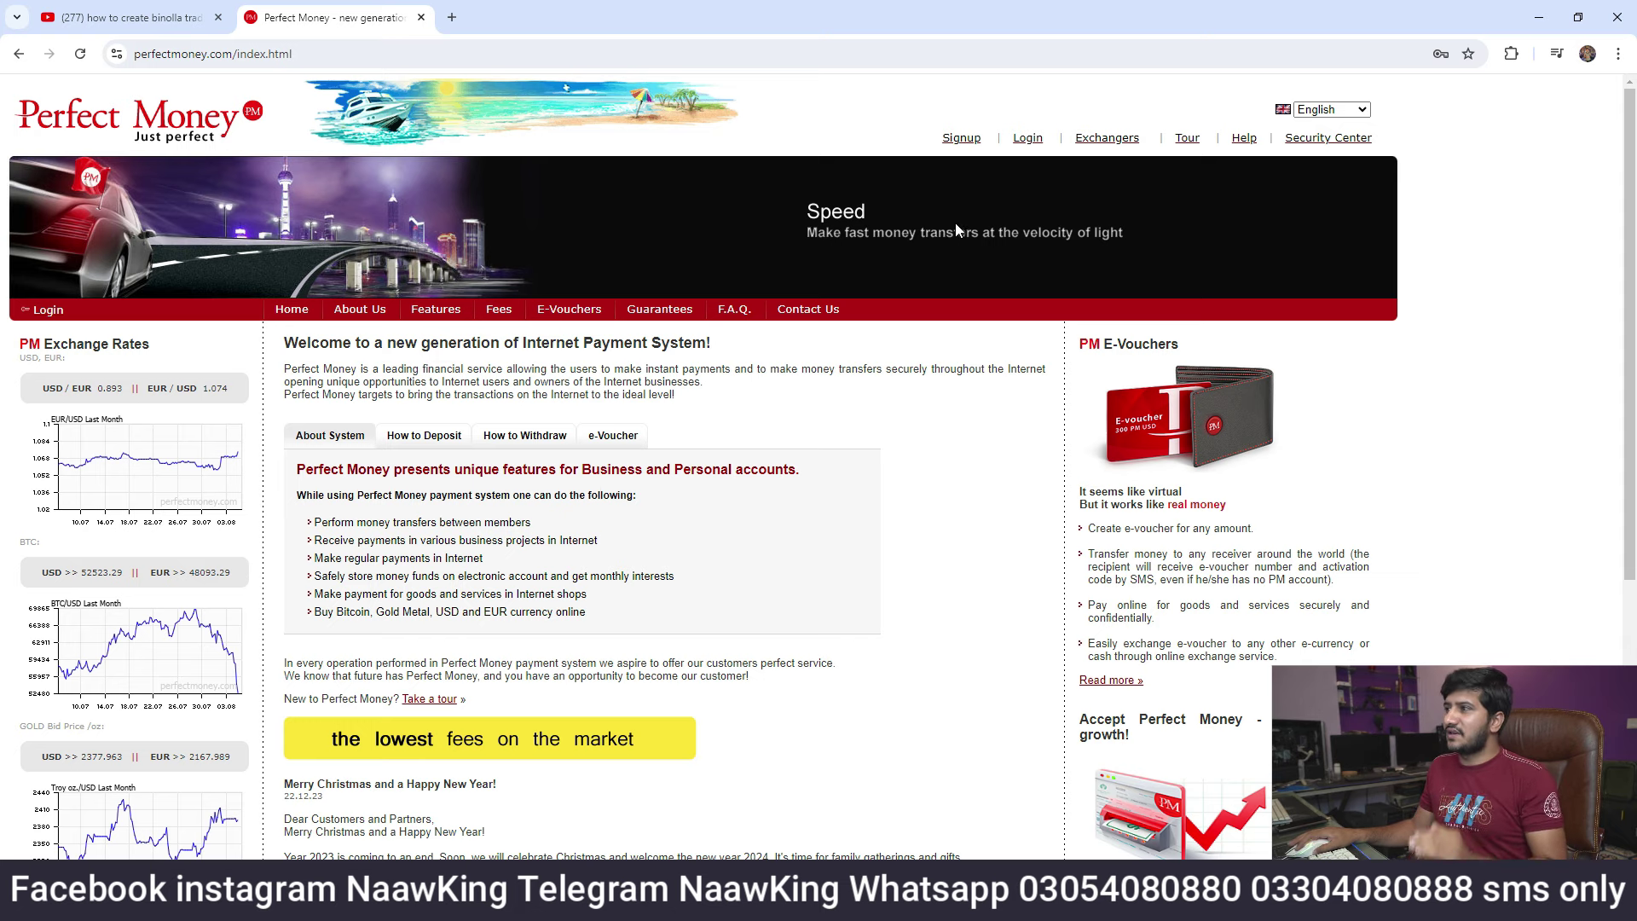
left_click(1029, 139)
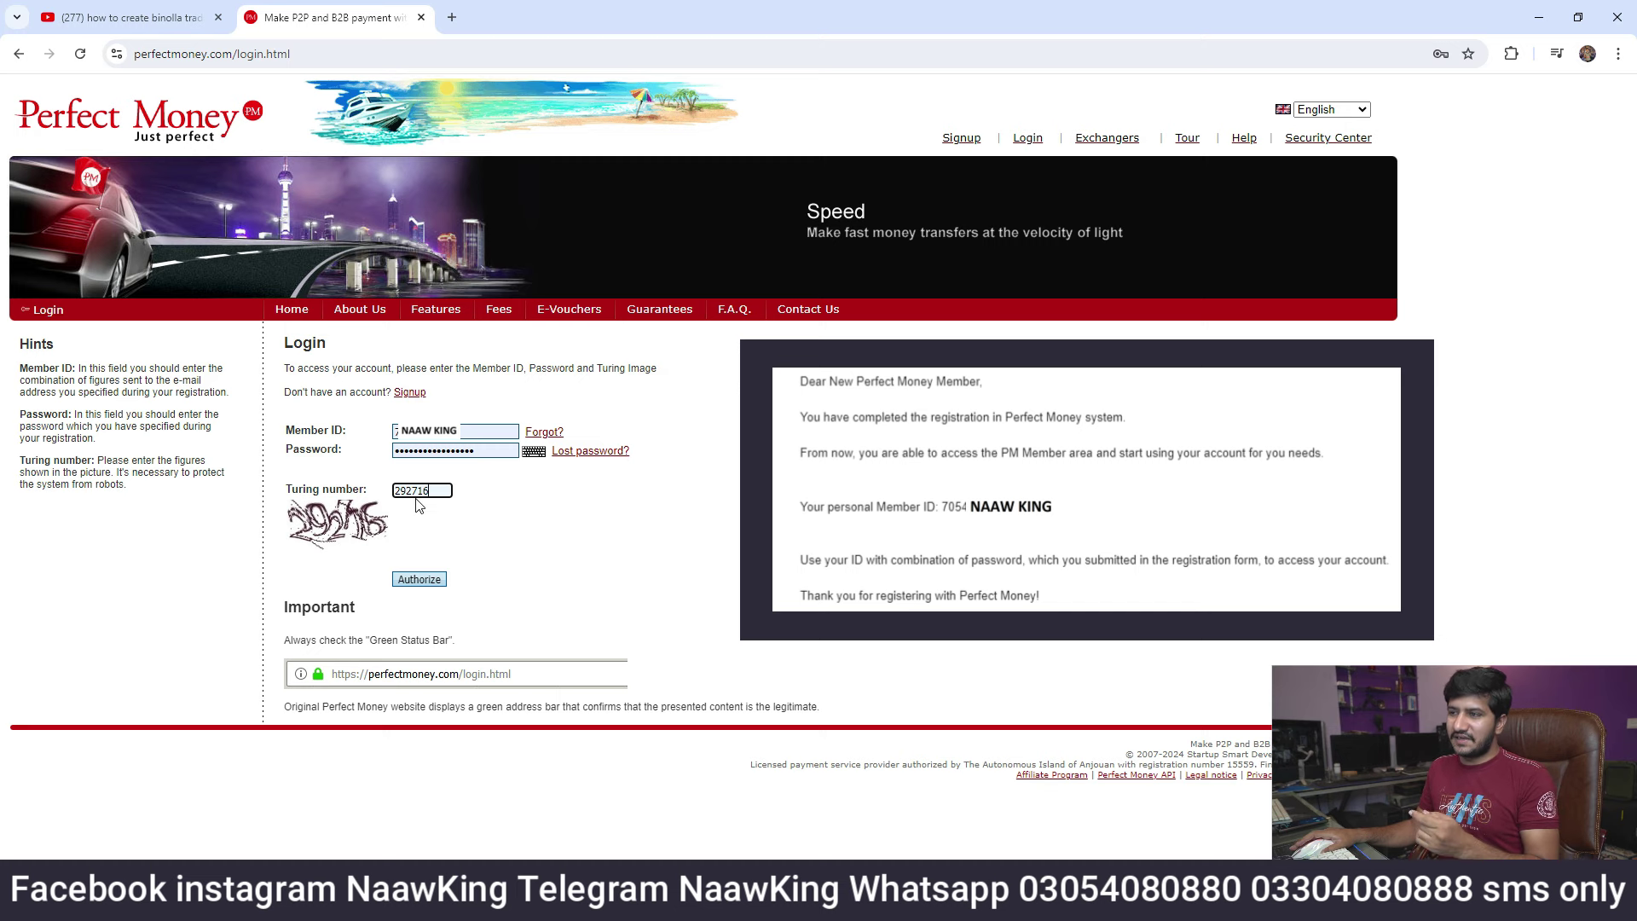
left_click(418, 583)
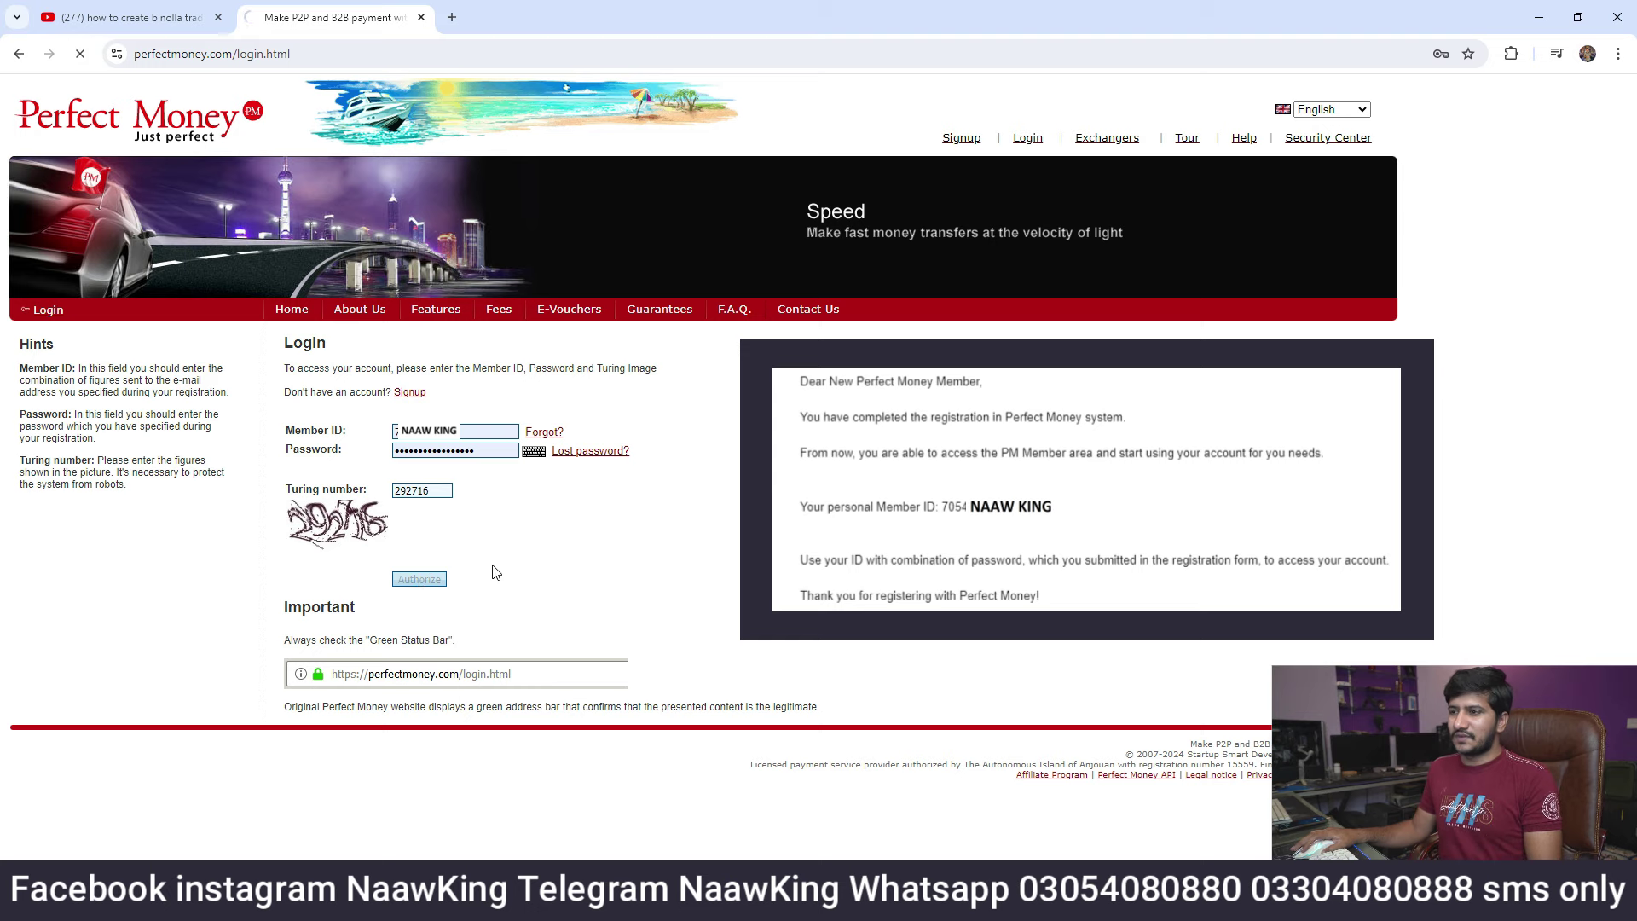
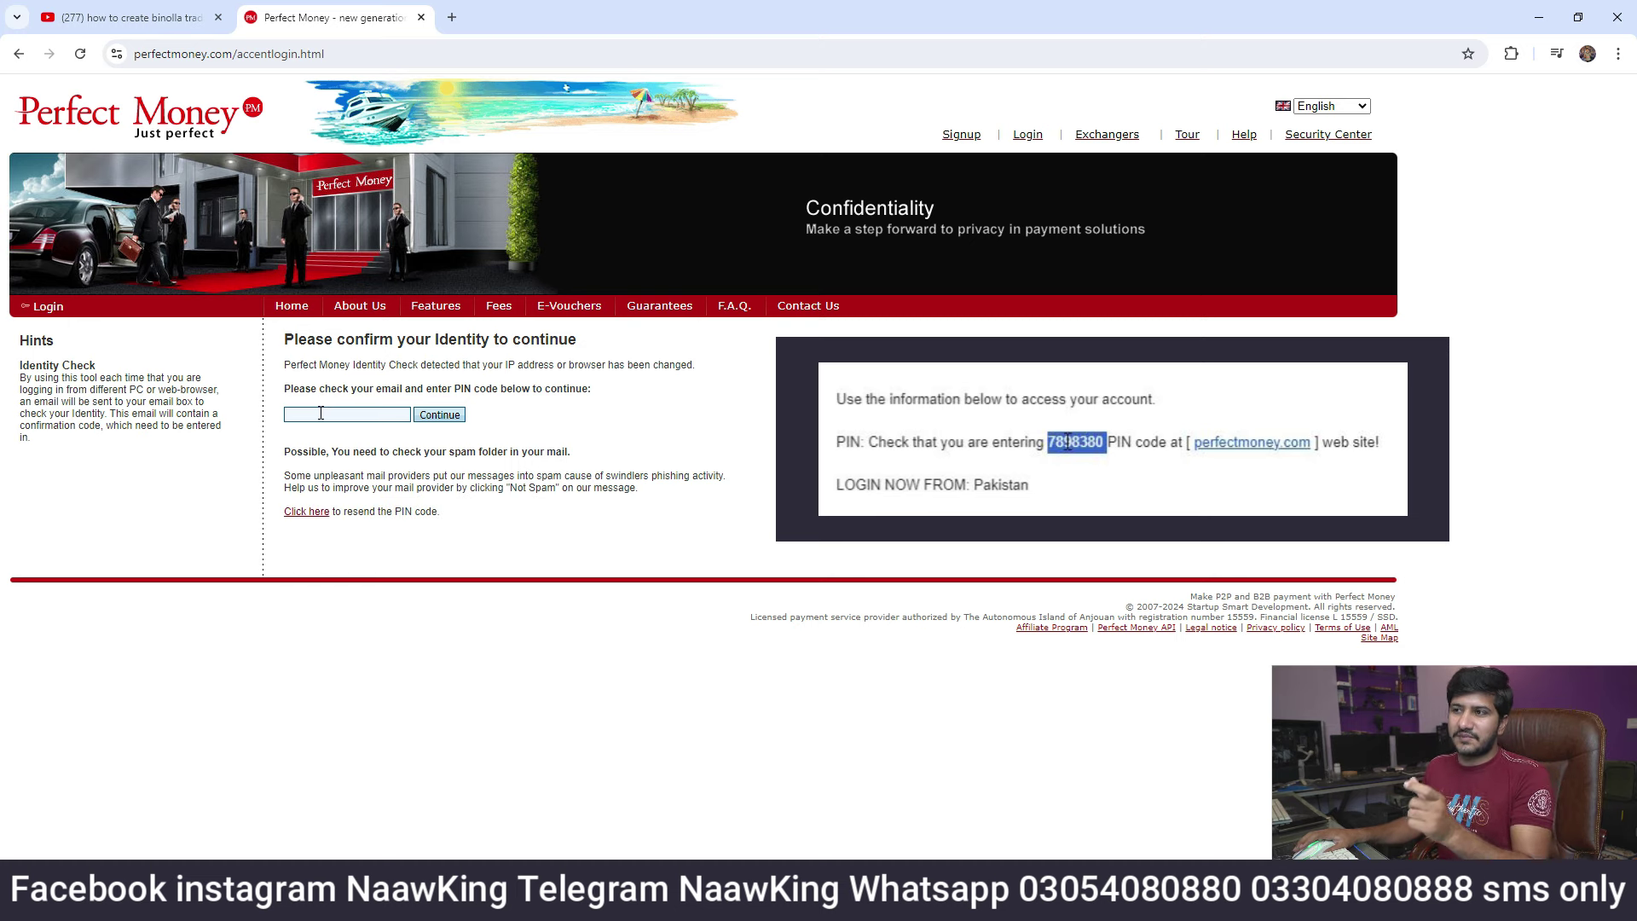
Paste the emailed PIN into Perfect Money's identity check and submit it
right_click(321, 413)
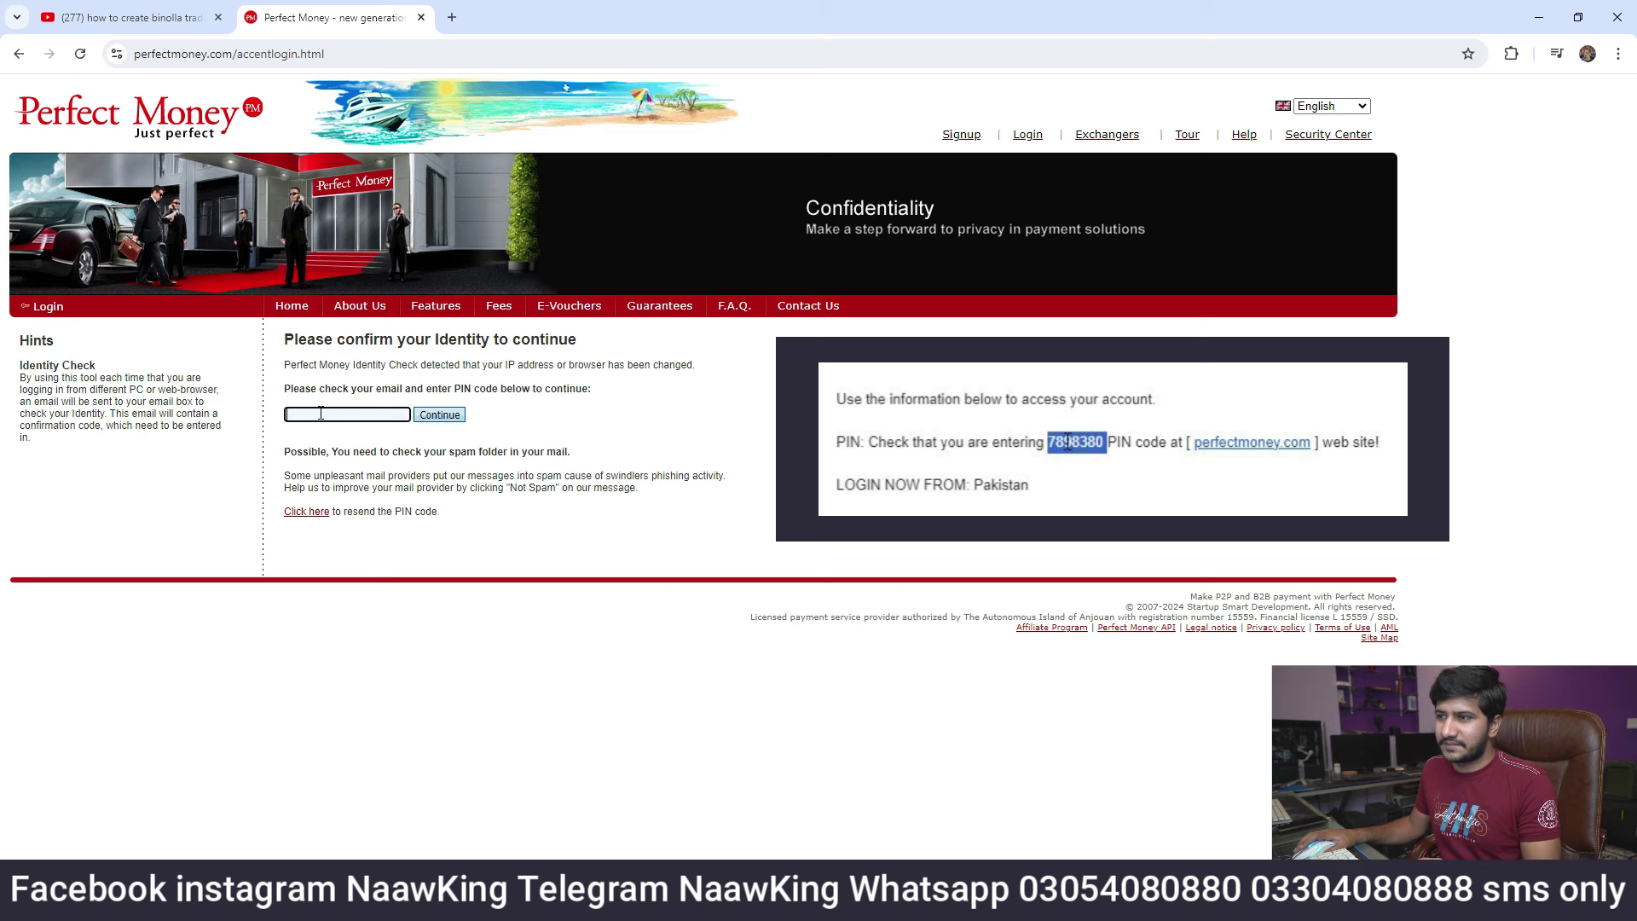
left_click(365, 581)
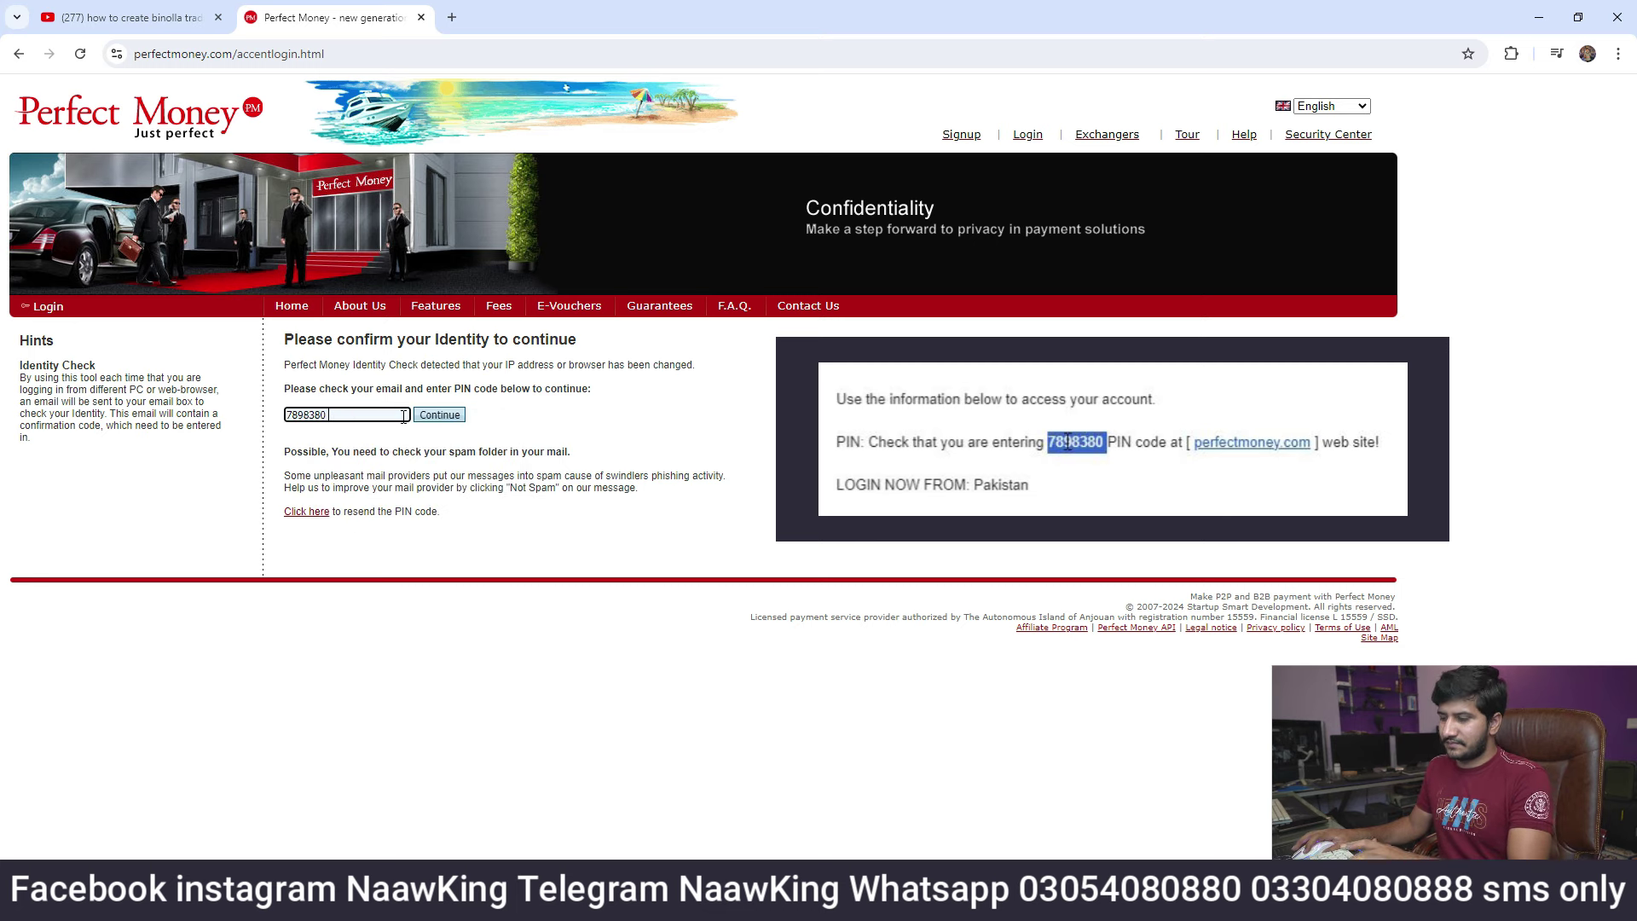
left_click(441, 418)
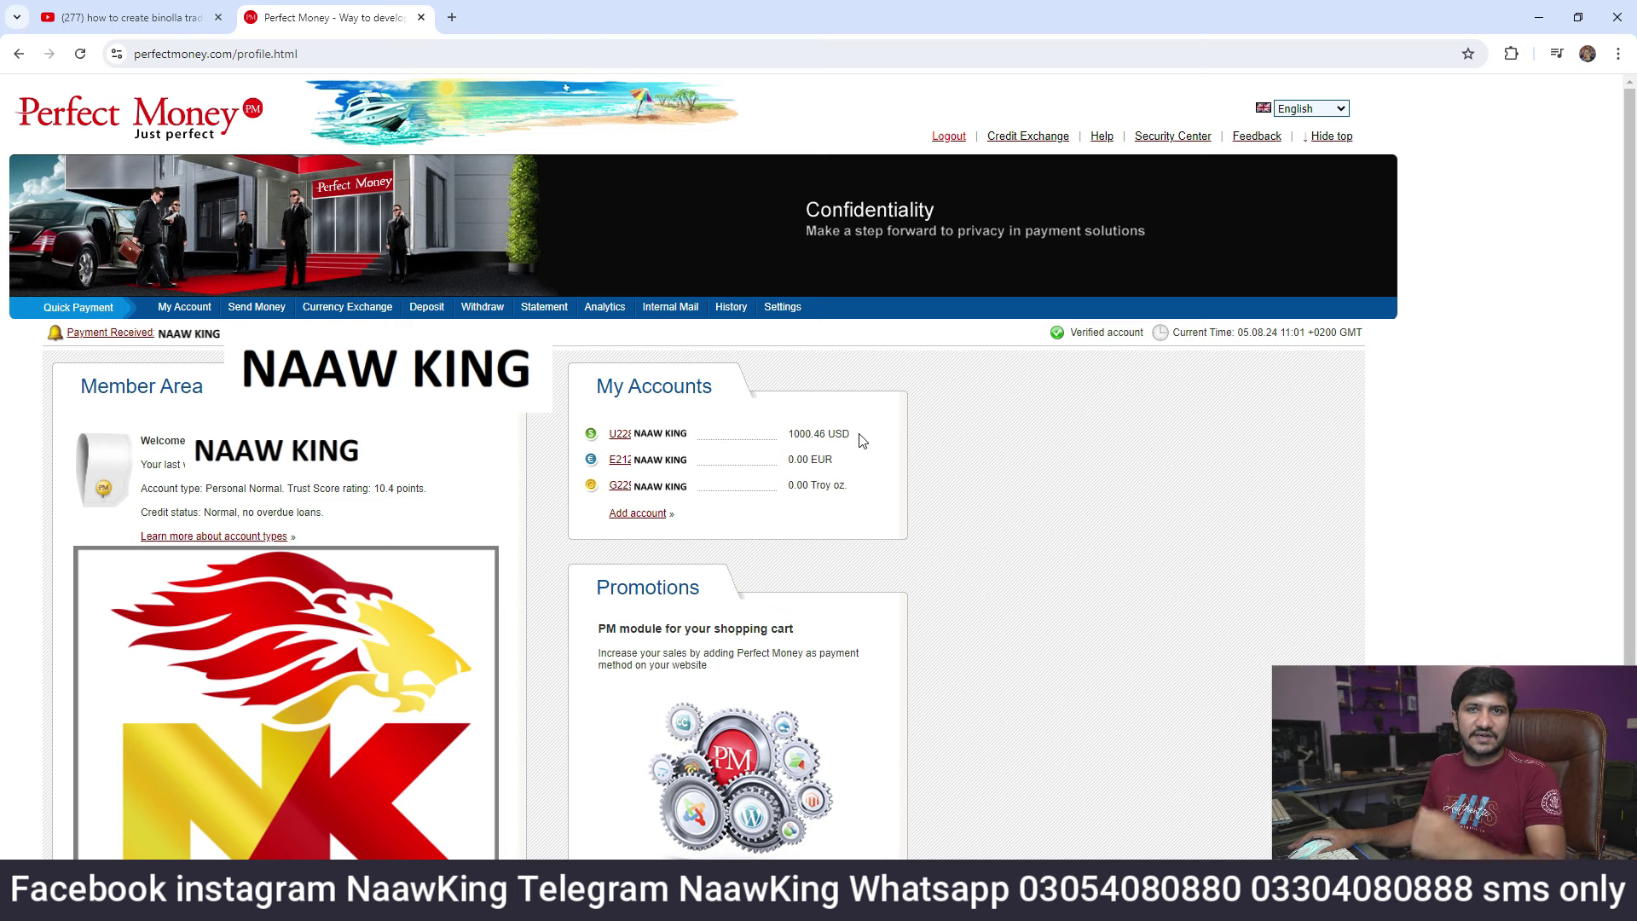
Open the BinollaRegister link from the YouTube video description in a new tab
left_click(175, 18)
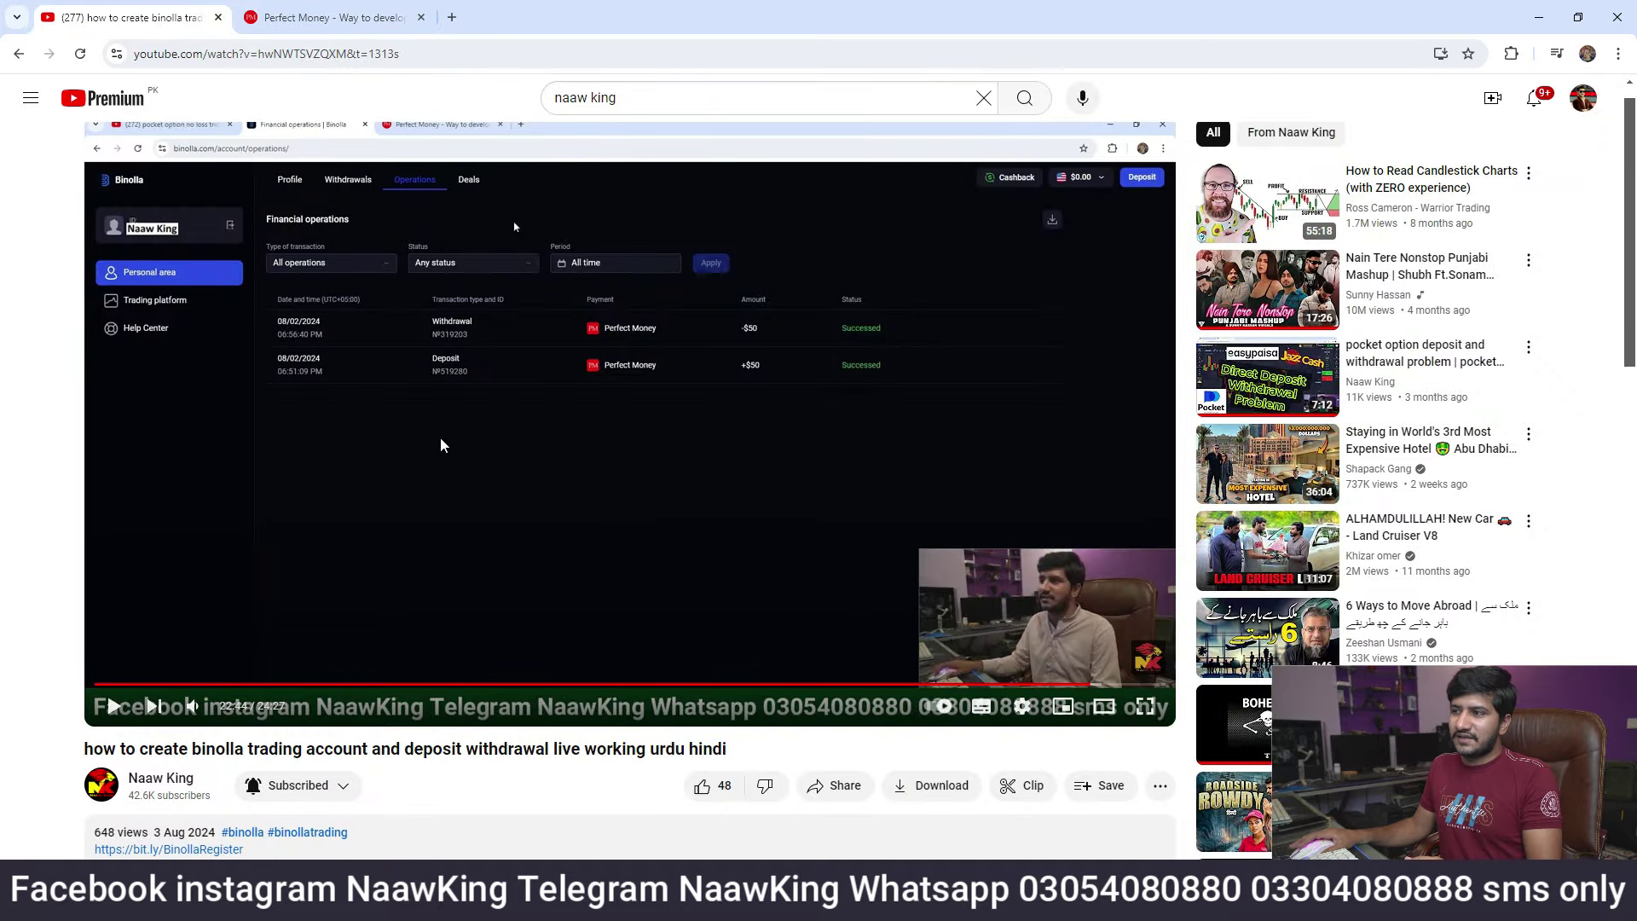
scroll(502, 442, "down", 3)
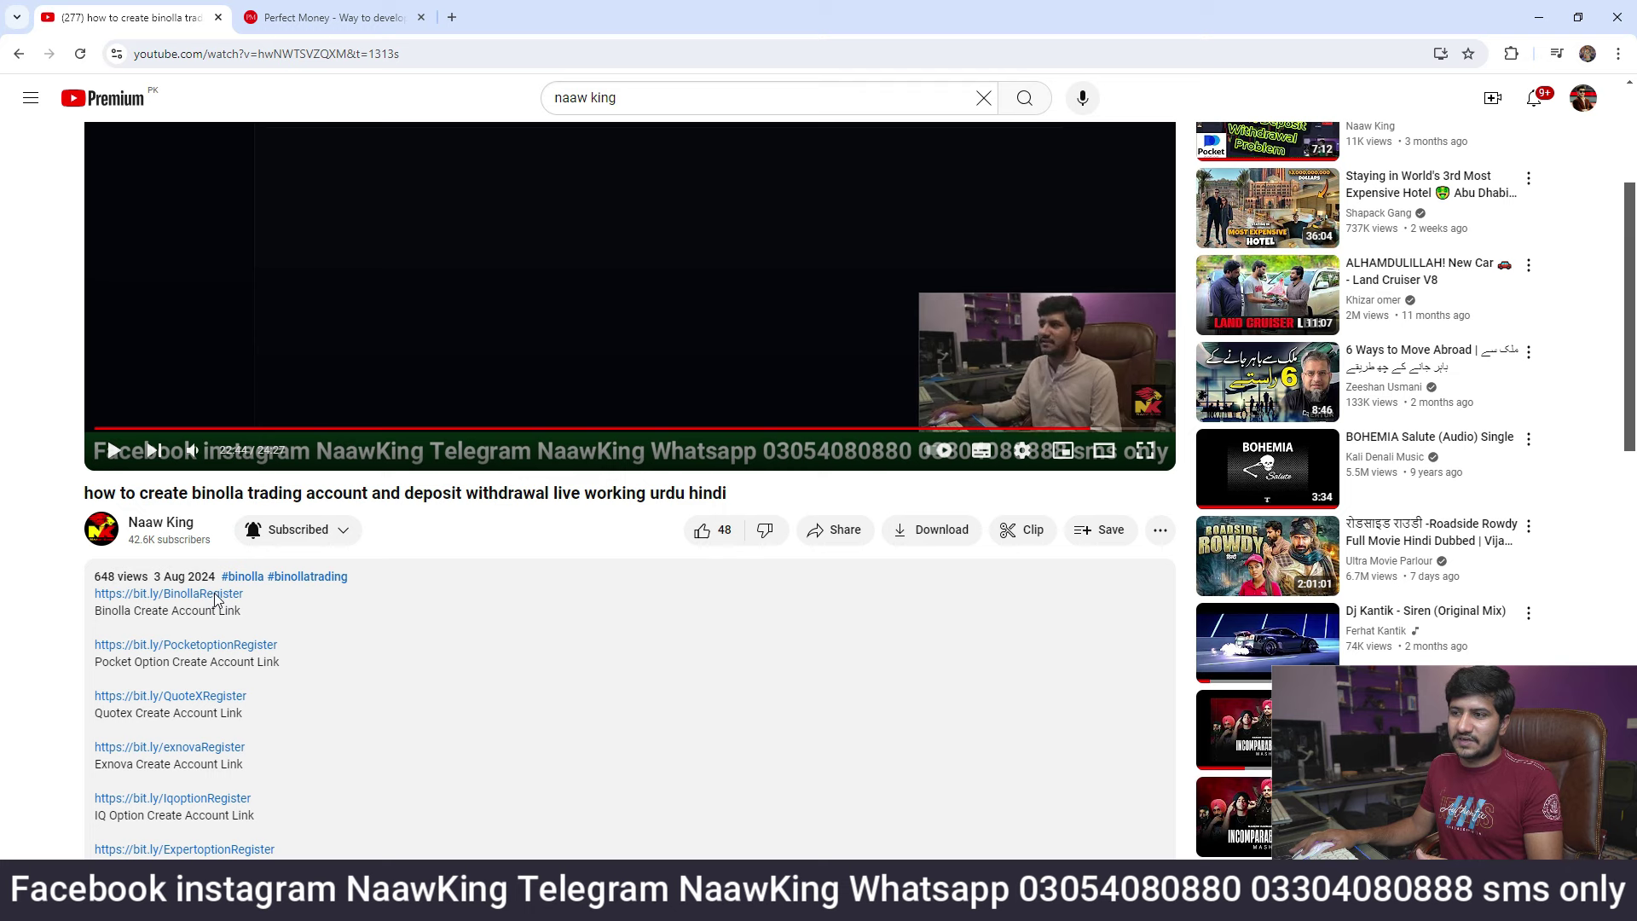
left_click(215, 594)
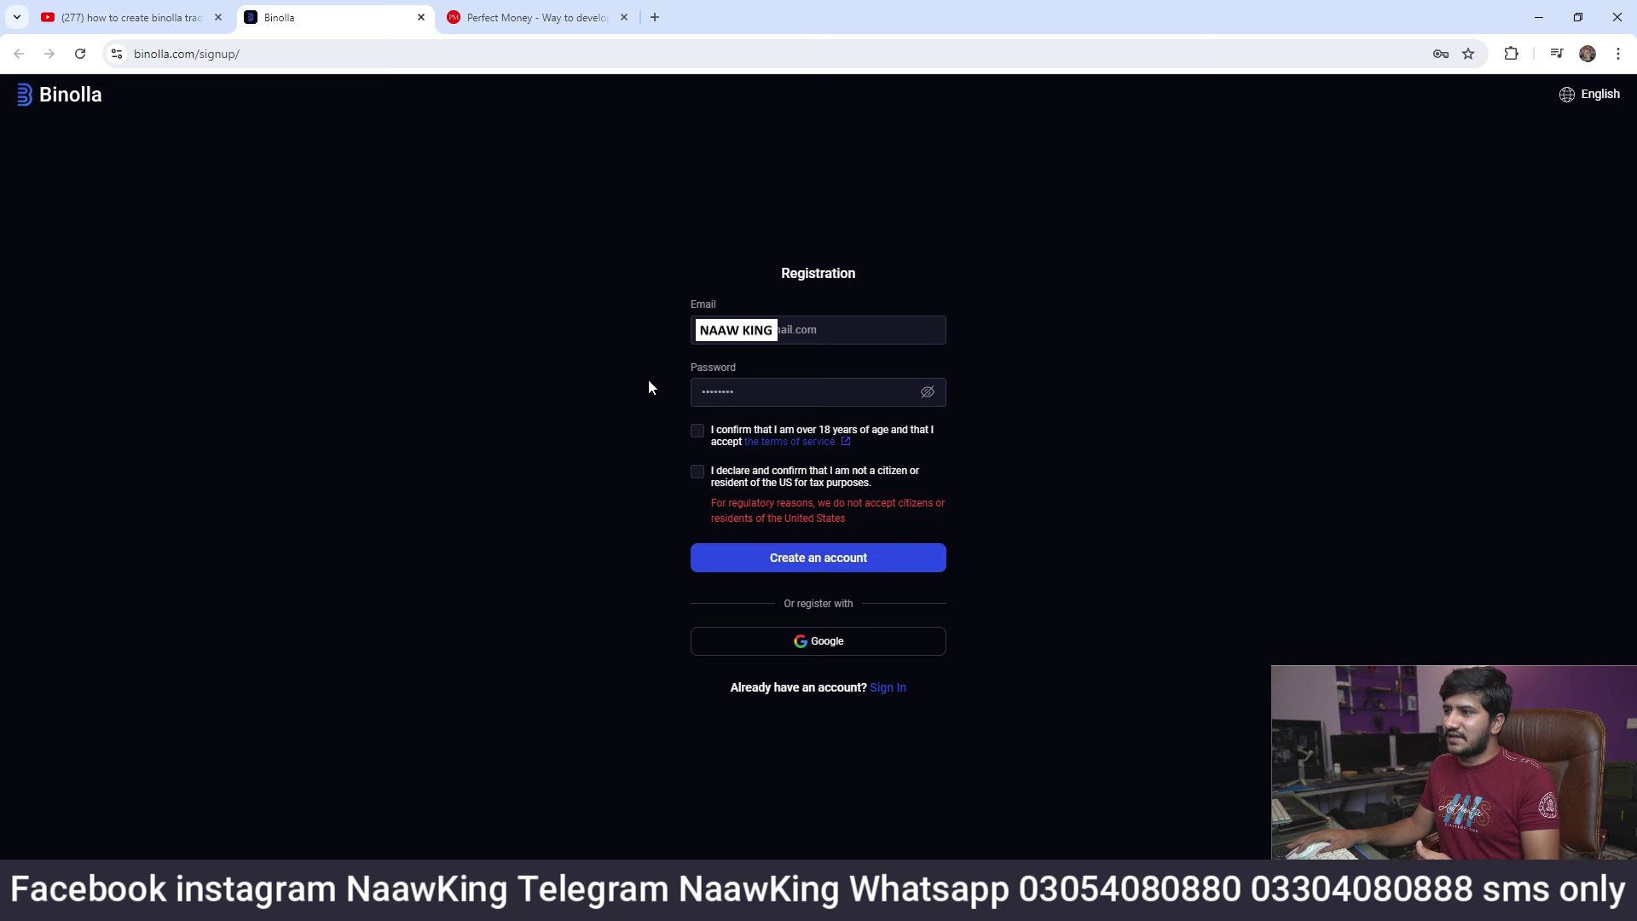
Confirm non-US residency and sign in to Binolla with the saved email and password
left_click(698, 474)
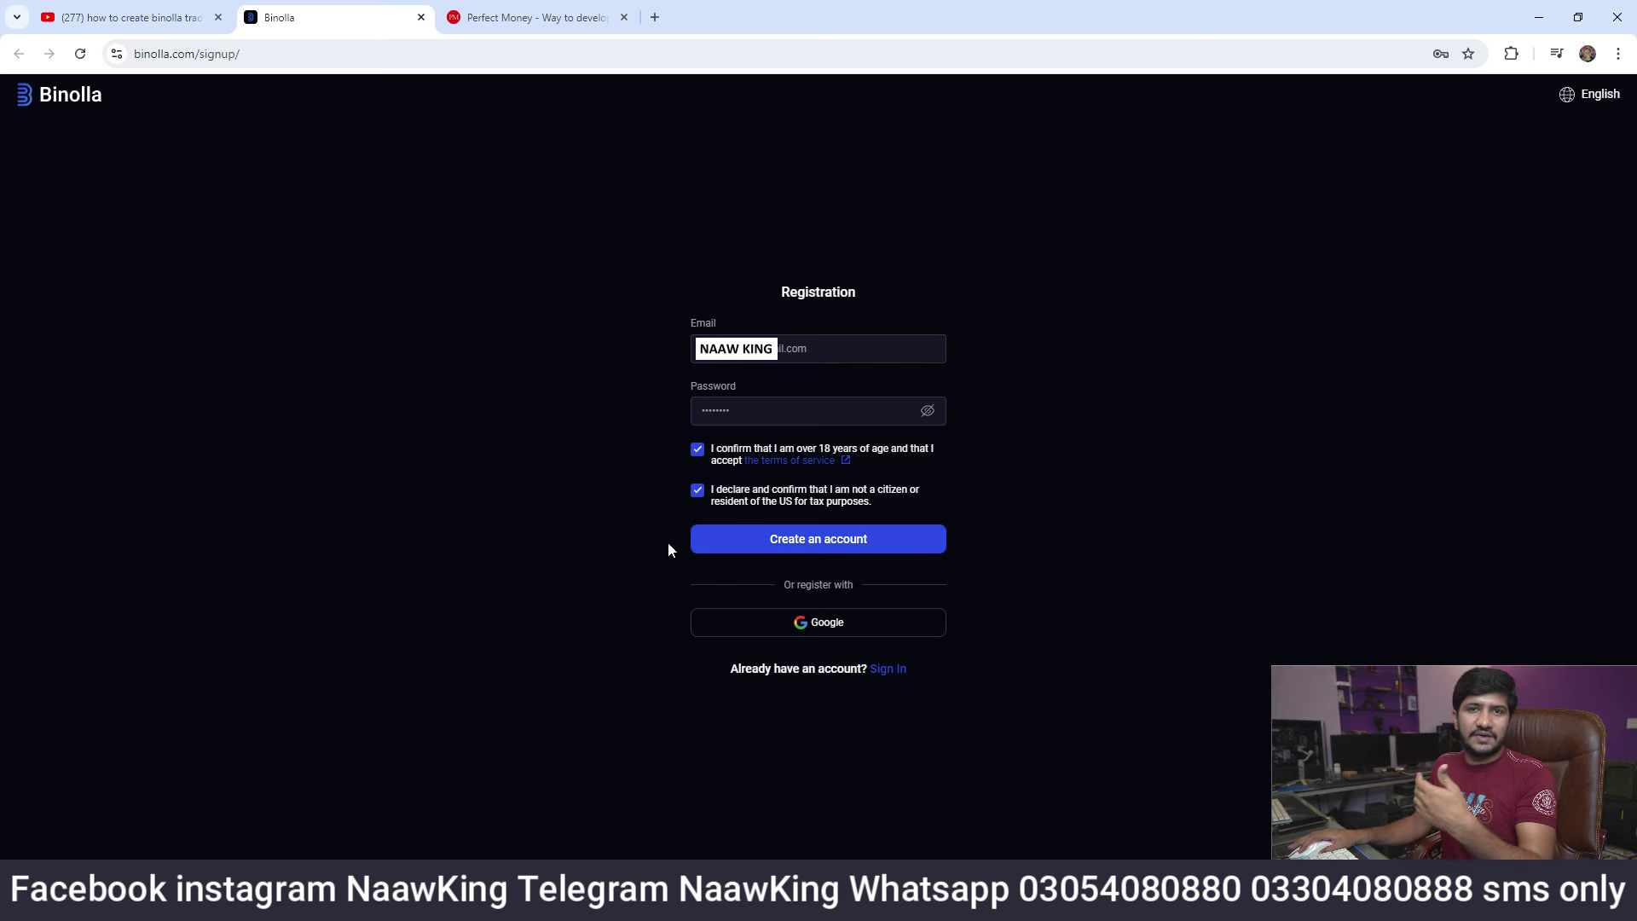
left_click(889, 669)
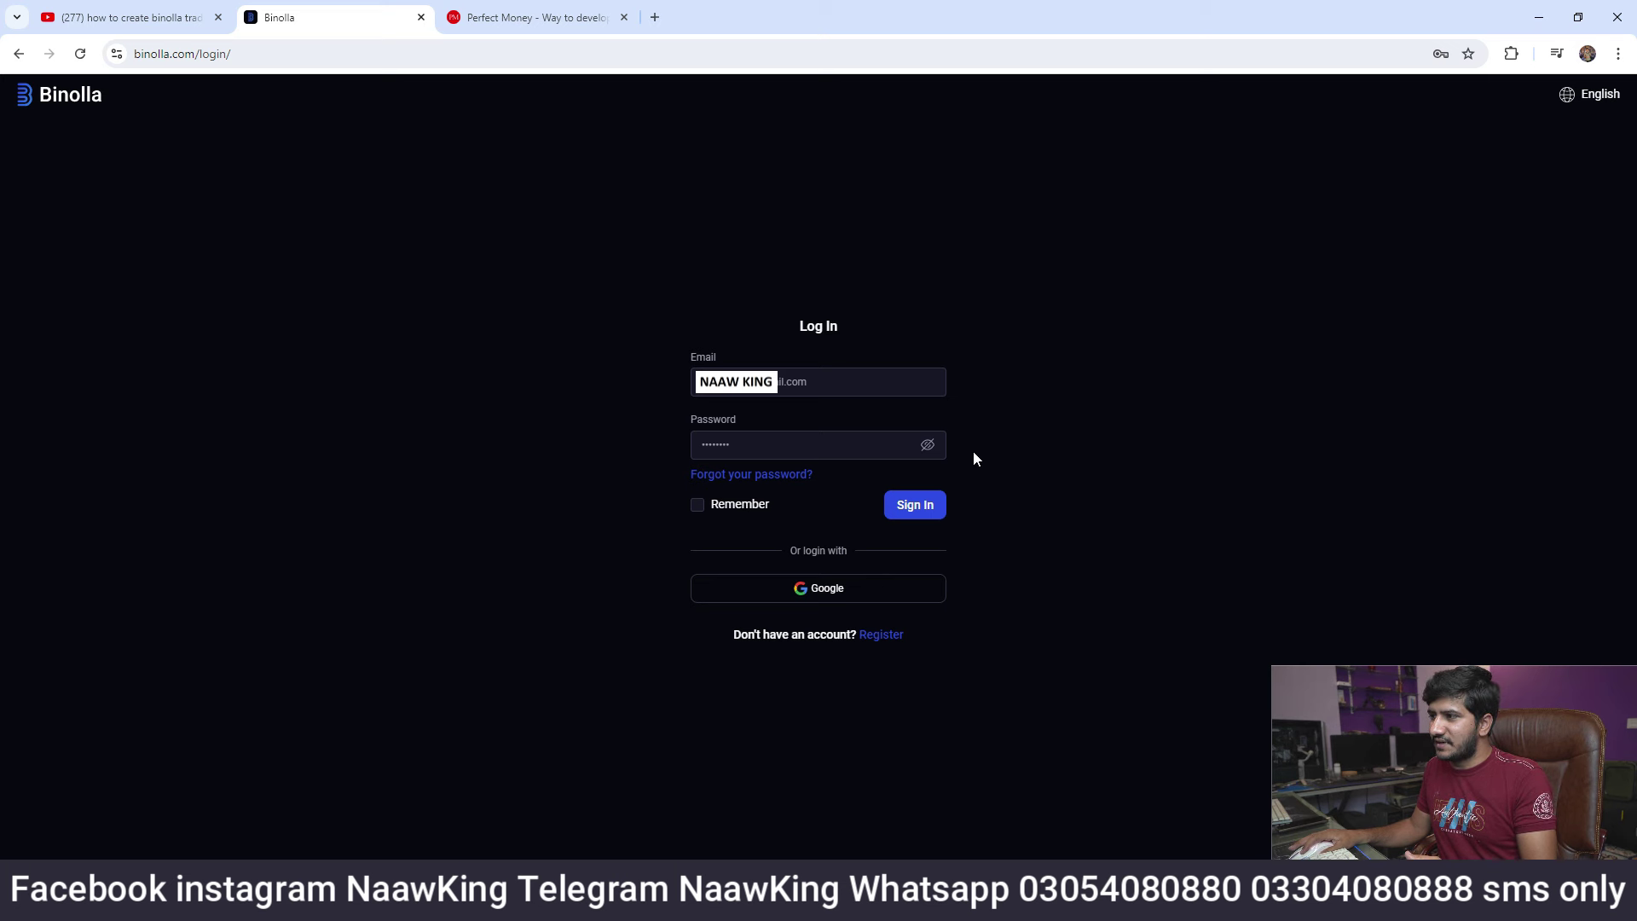
left_click(917, 510)
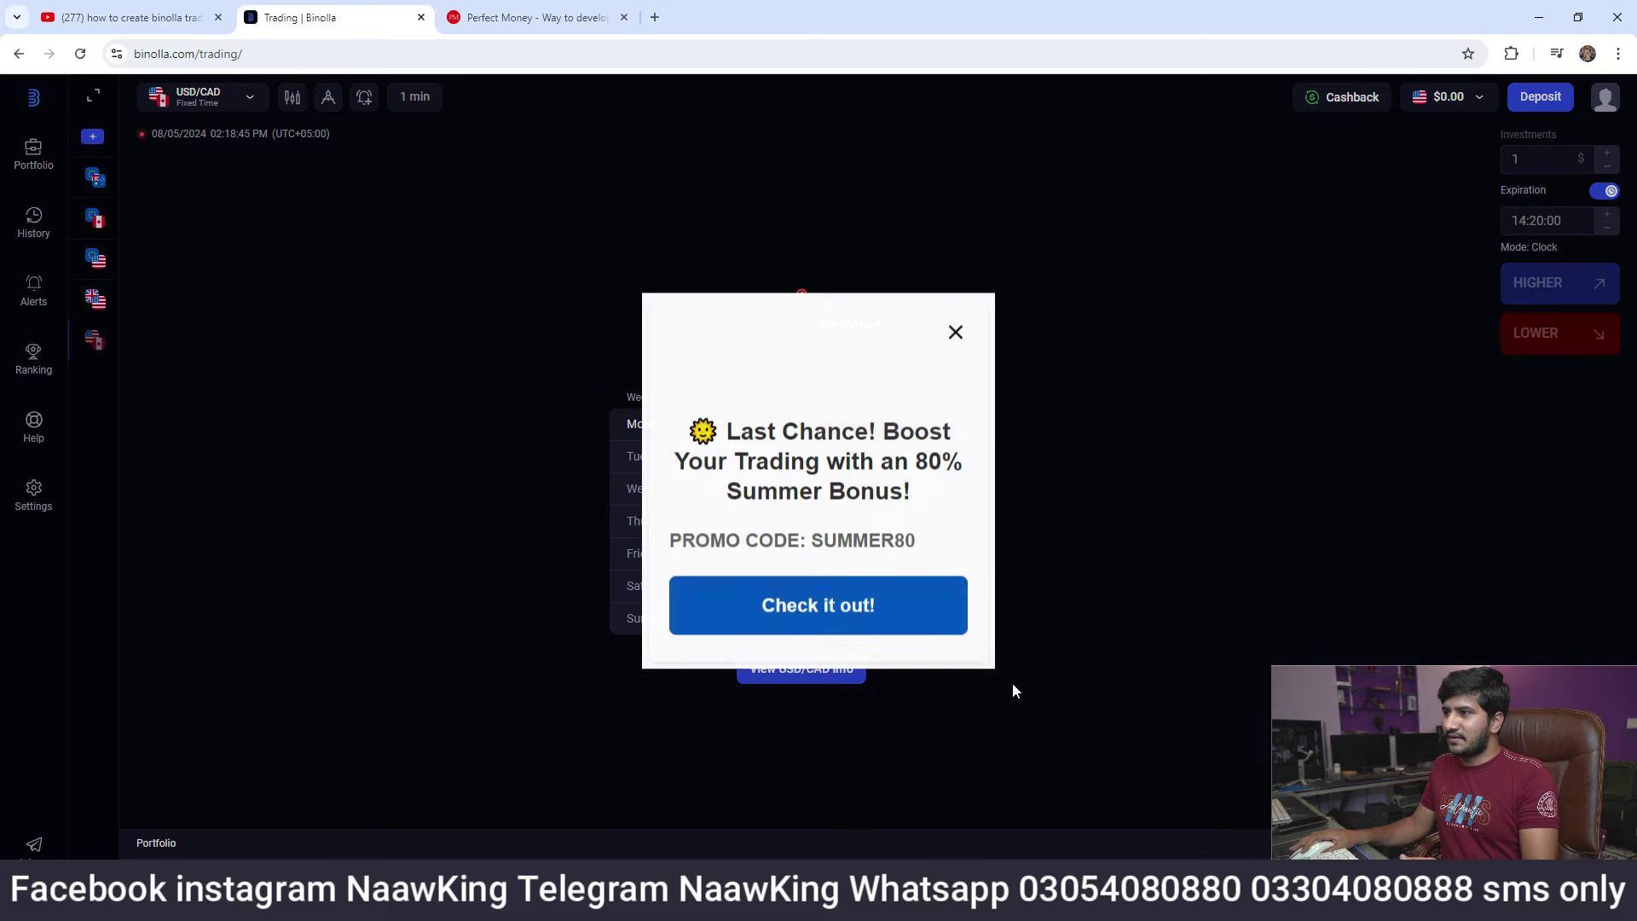
Dismiss both bonus popups and switch the trading chart to EUR/AUD (OTC)
left_click(956, 279)
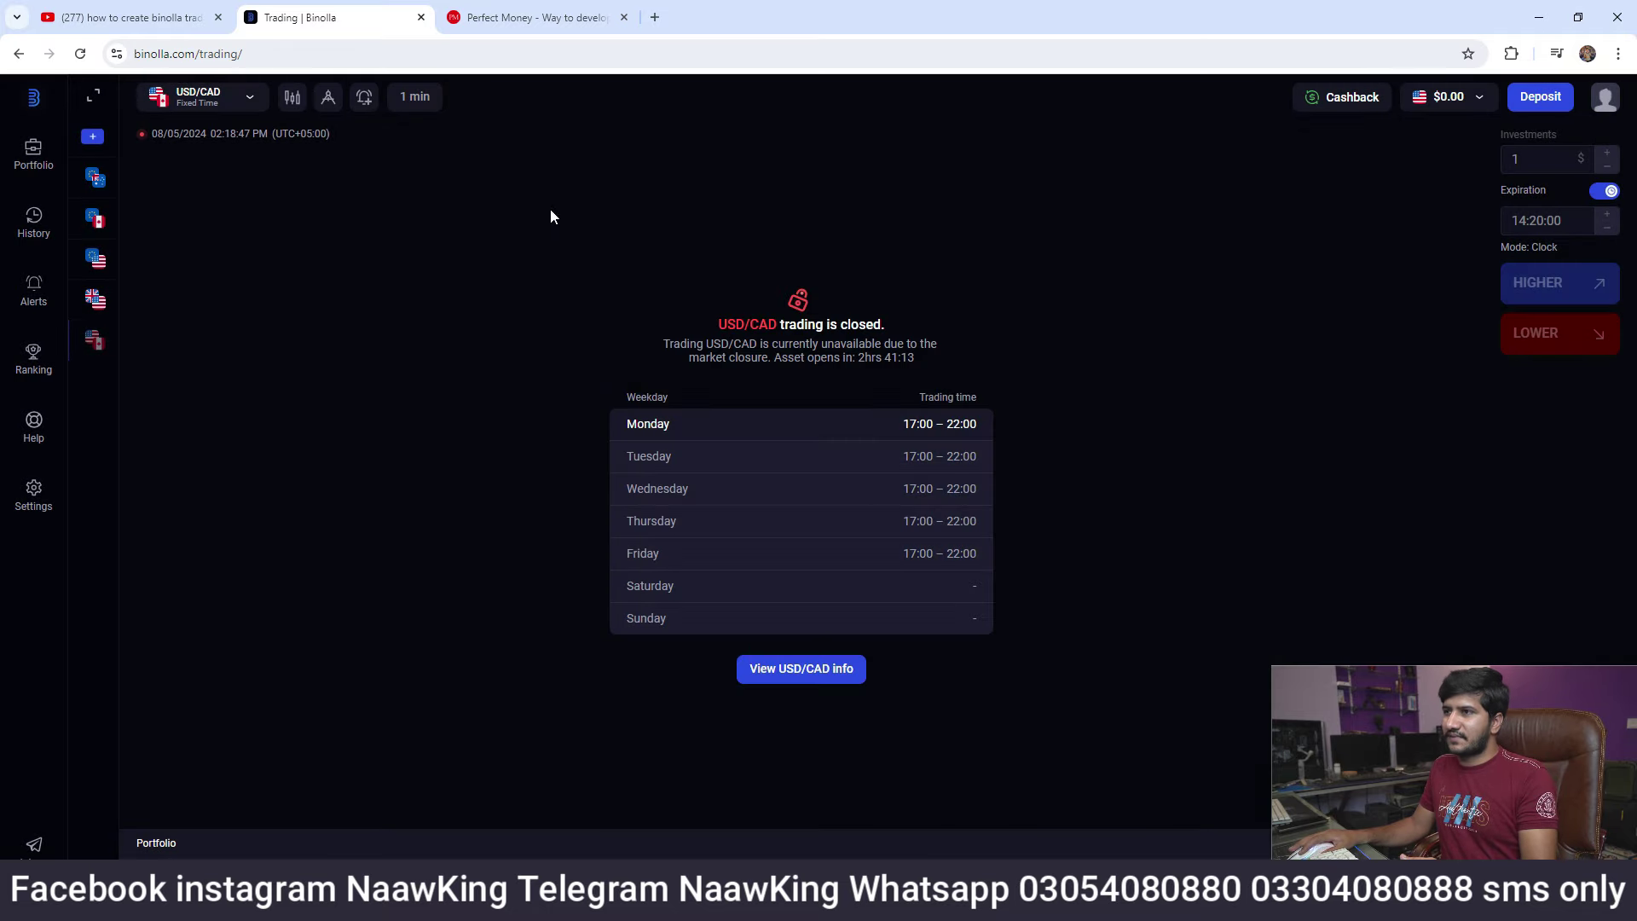
left_click(94, 137)
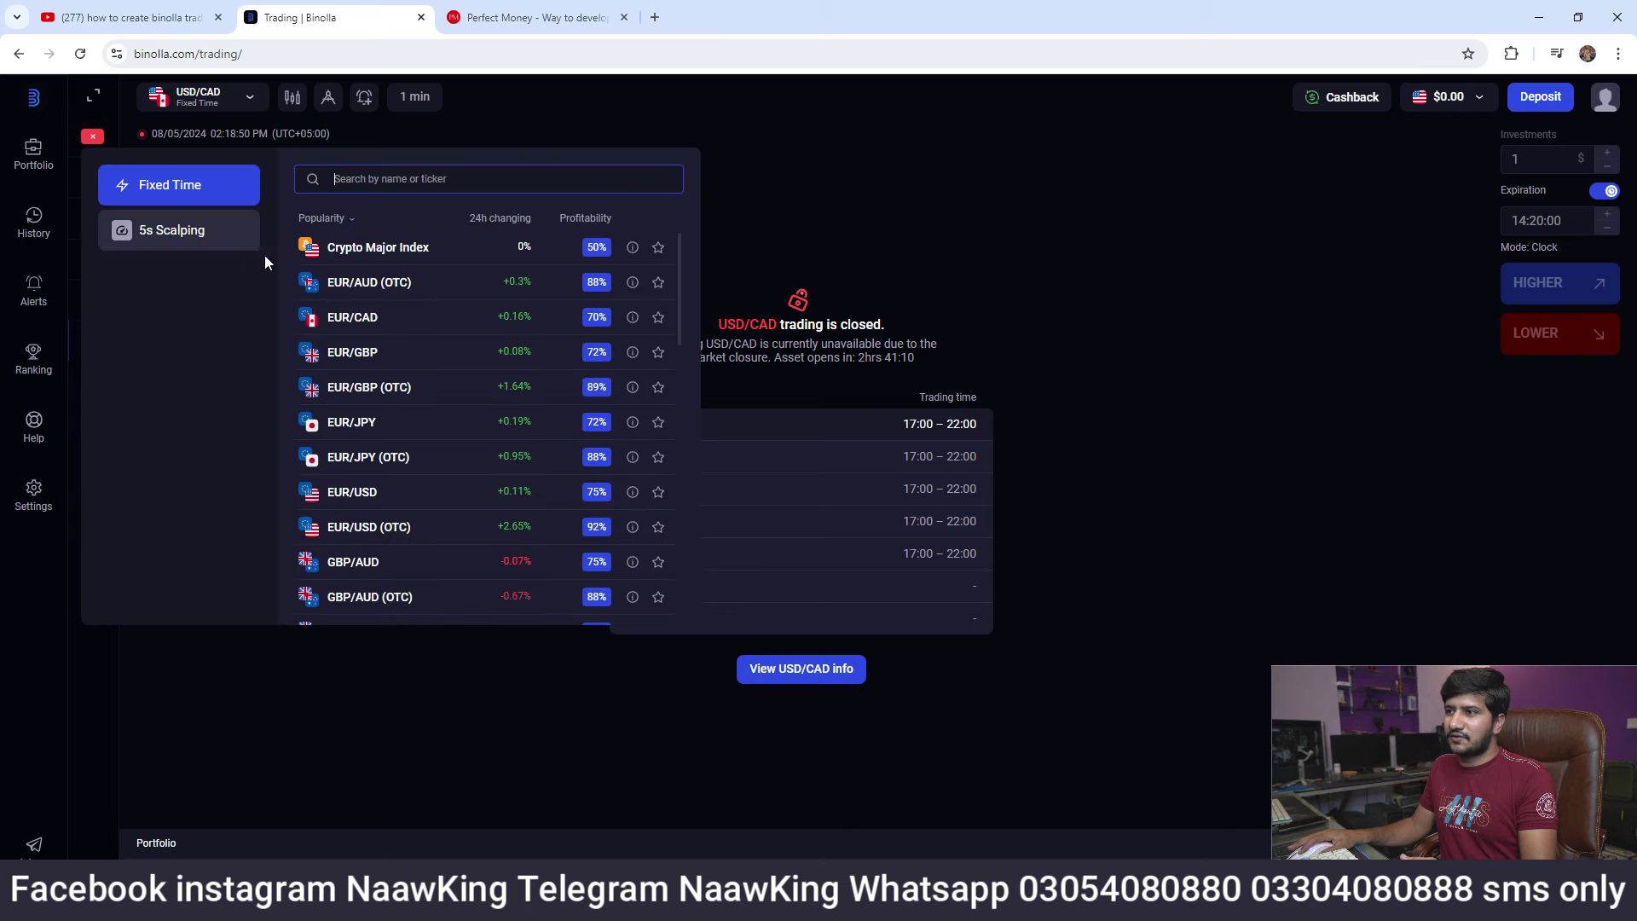
left_click(415, 290)
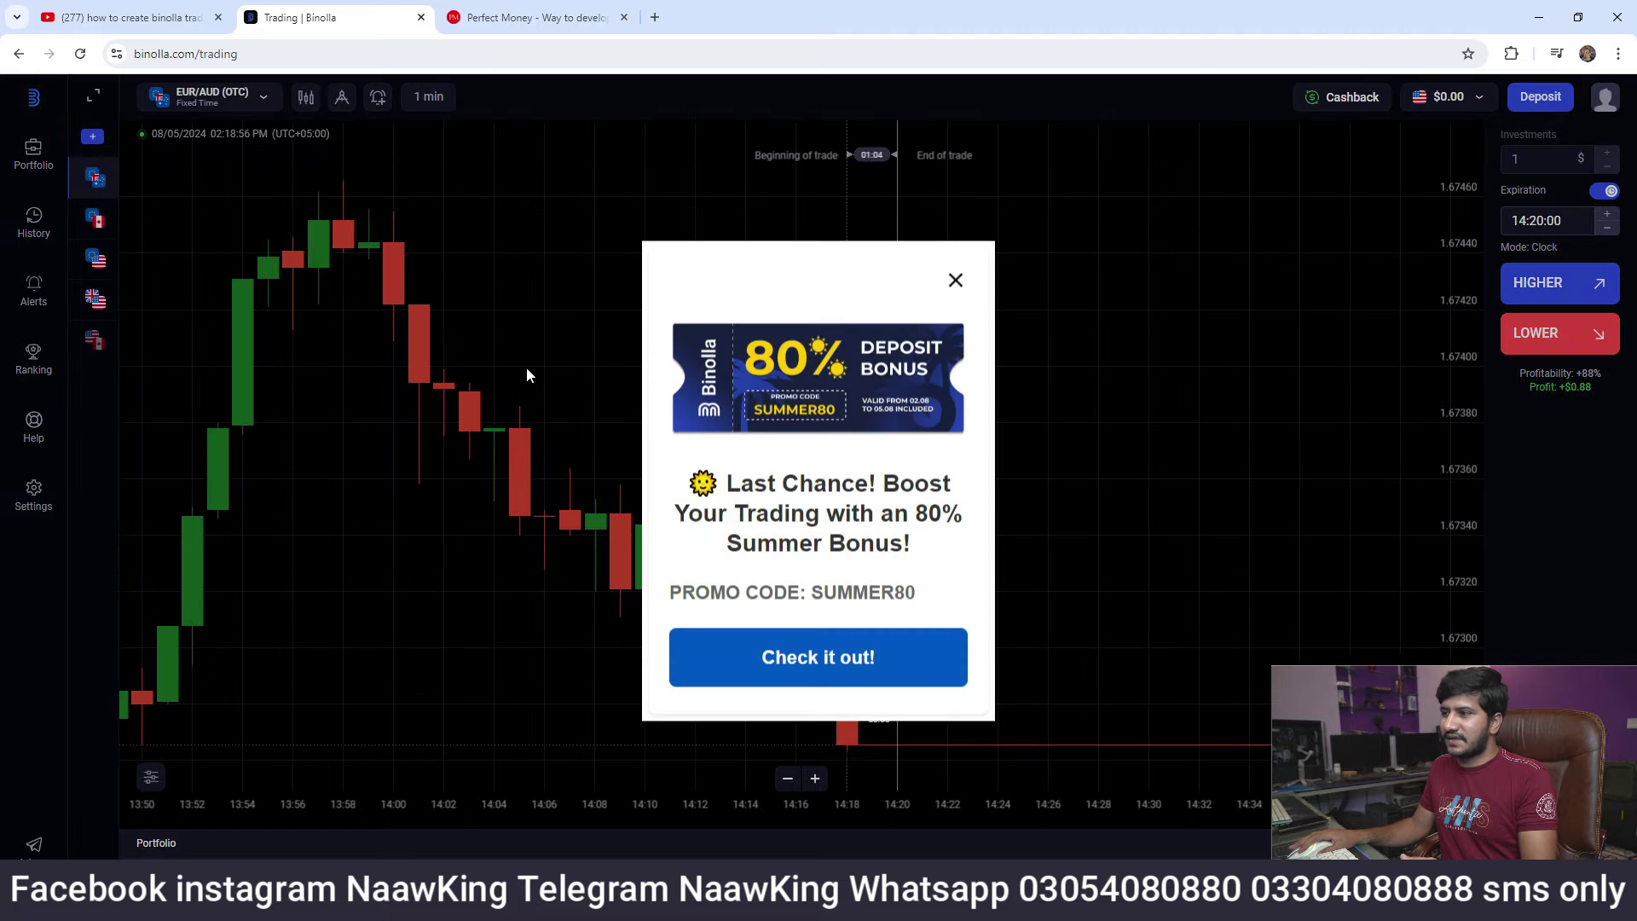
left_click(954, 283)
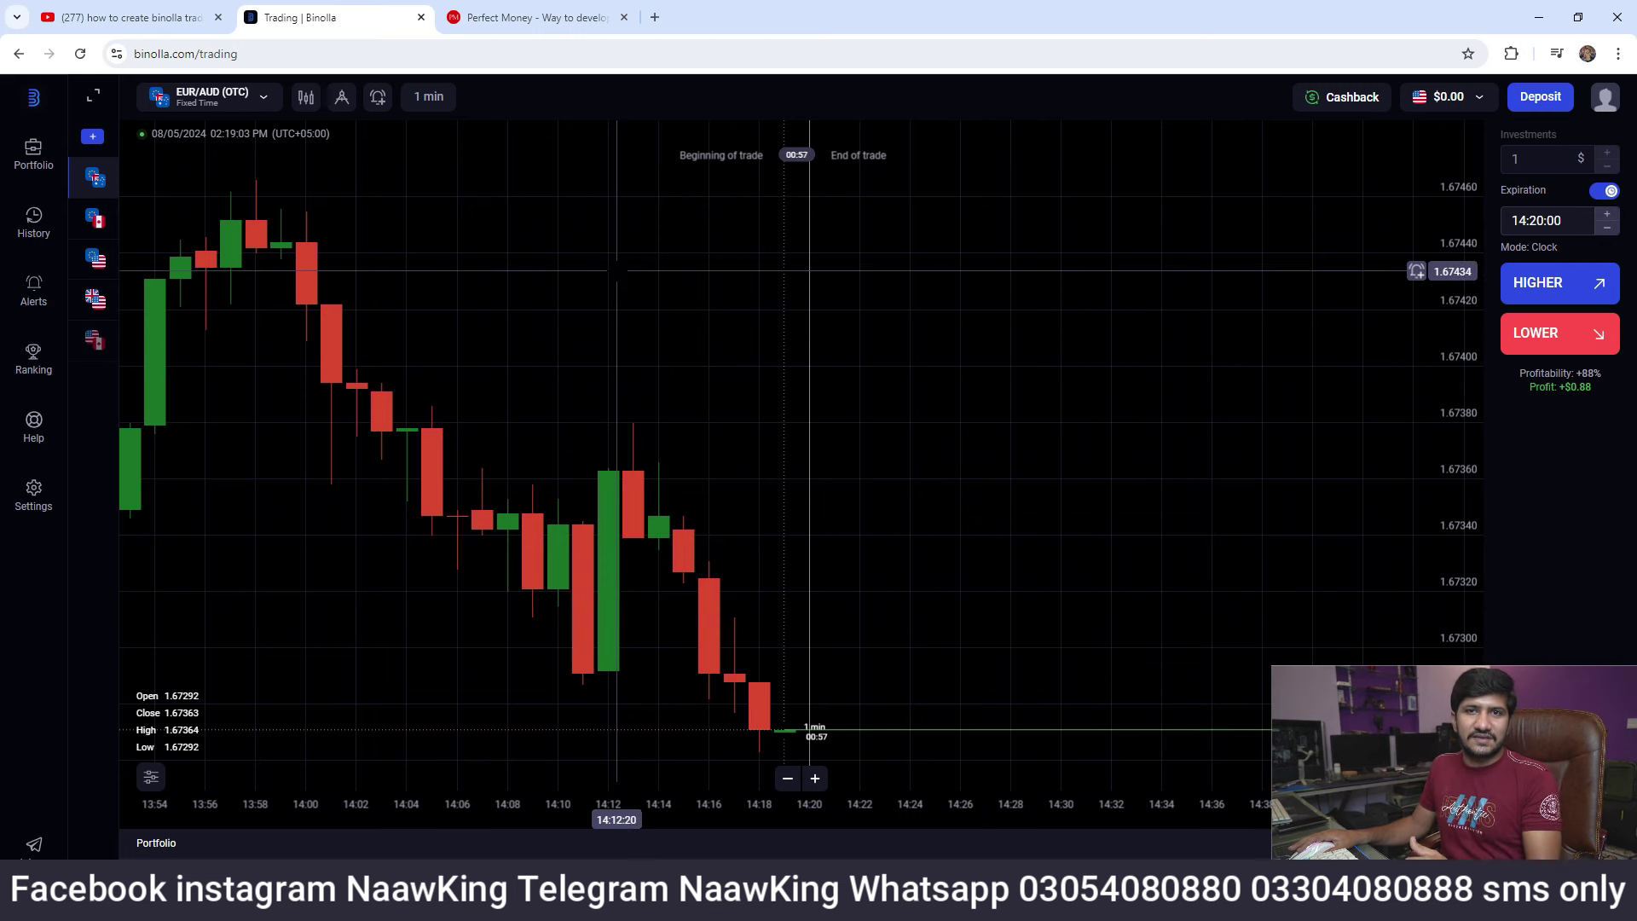
Deposit $60 via Perfect Money, accepting the terms, and go to the payment page
left_click(1541, 98)
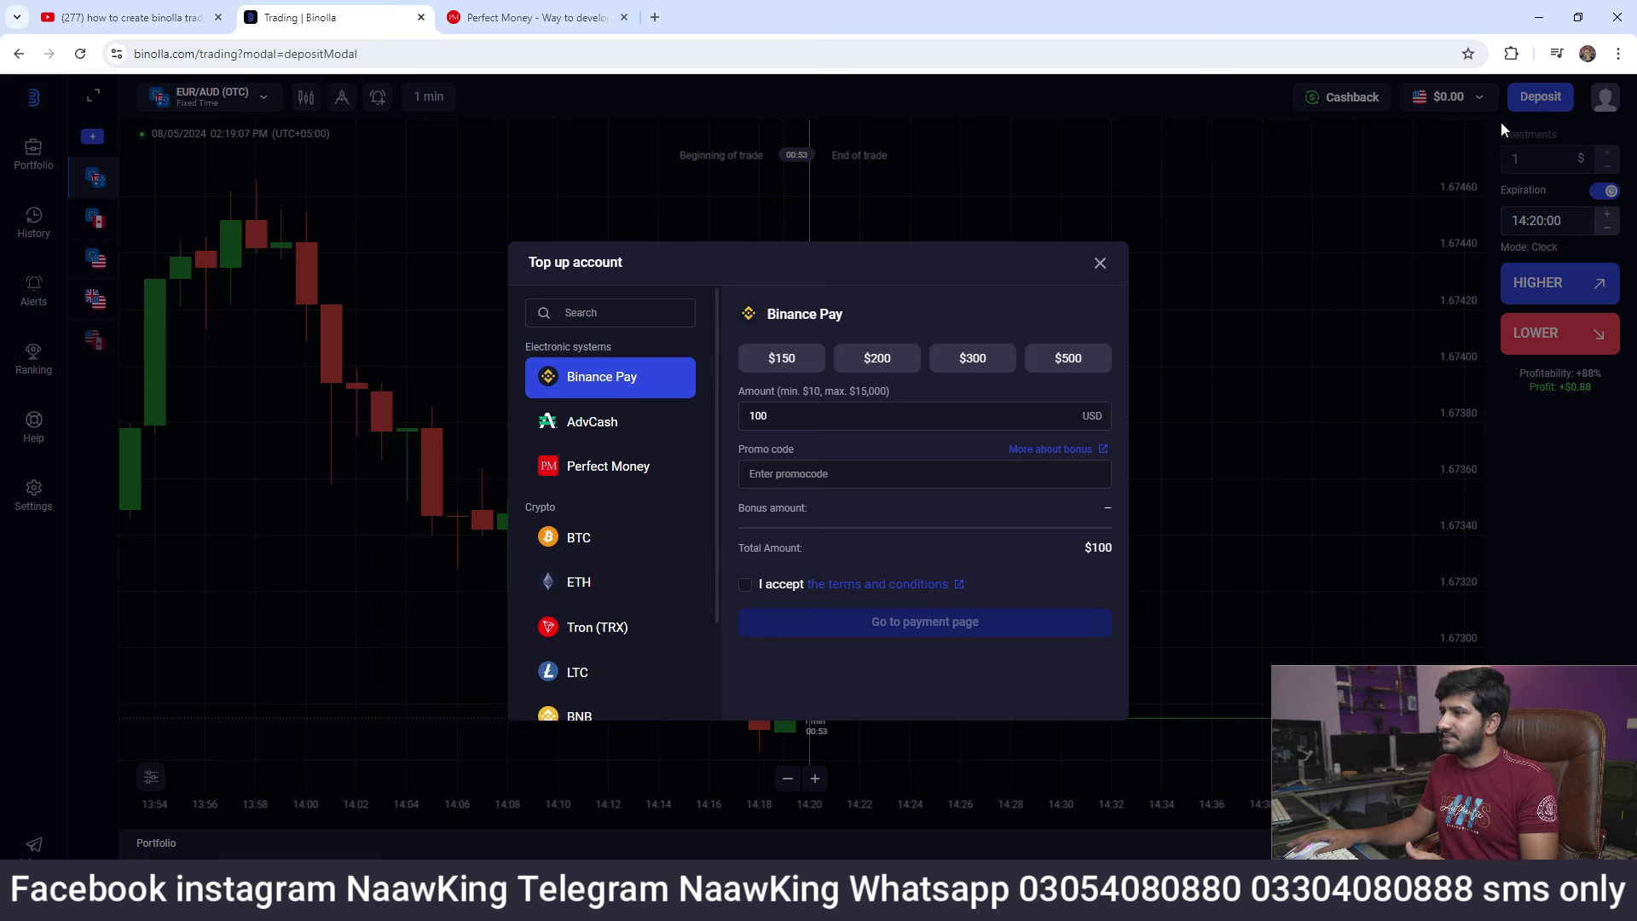
left_click(593, 476)
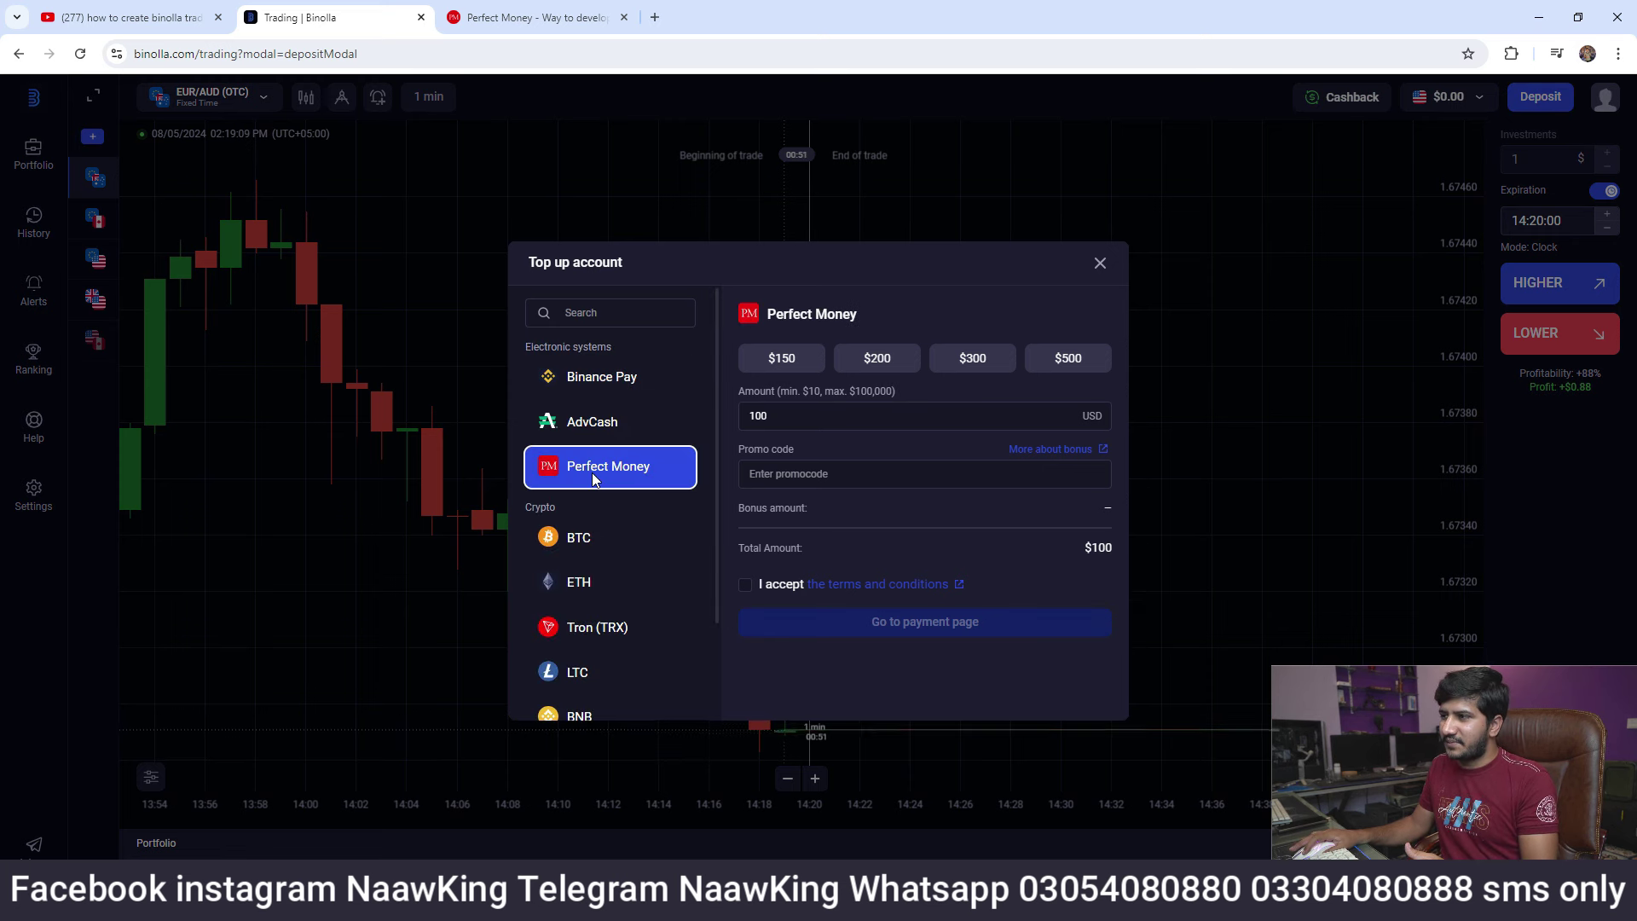
left_click(787, 415)
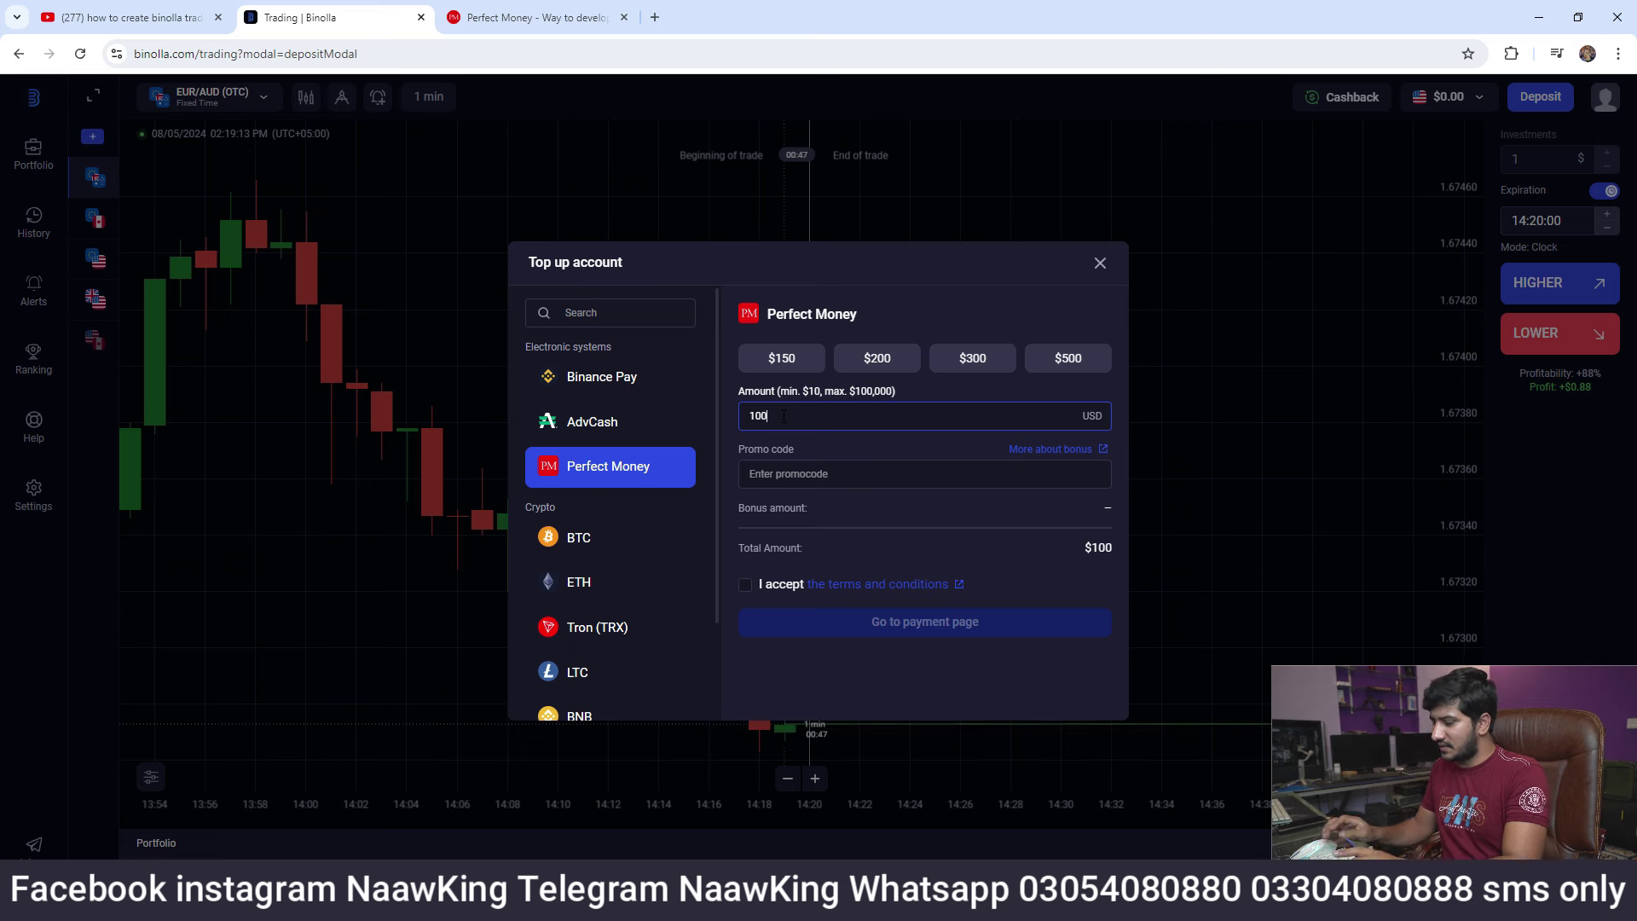
key("BackSpace")
key("BackSpace")
key("BackSpace")
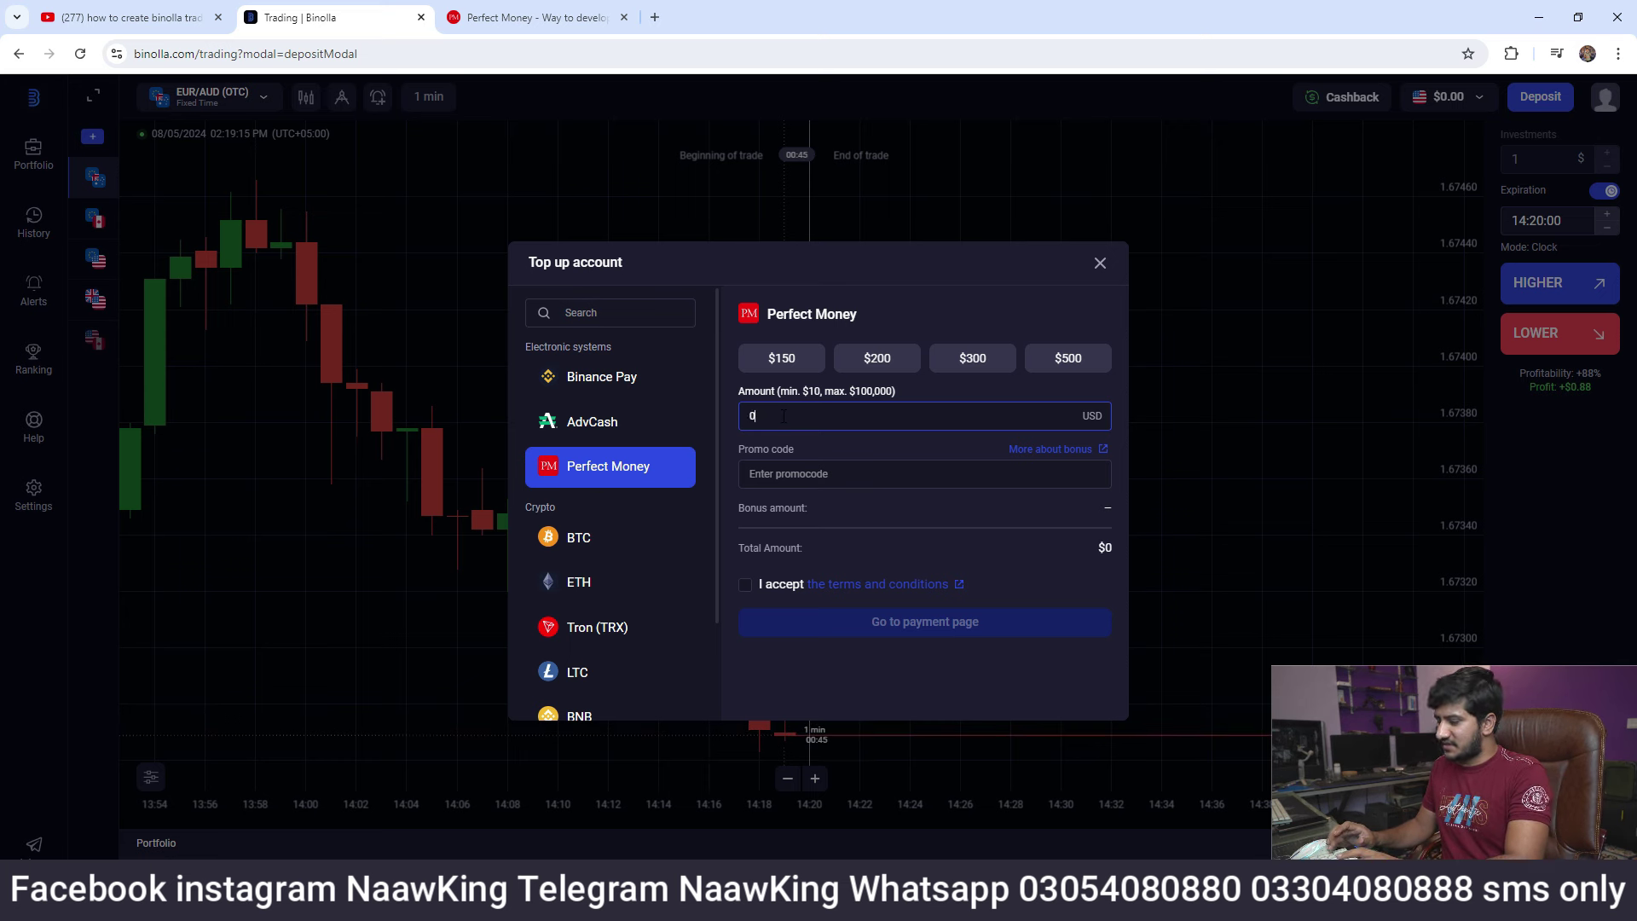
type("60")
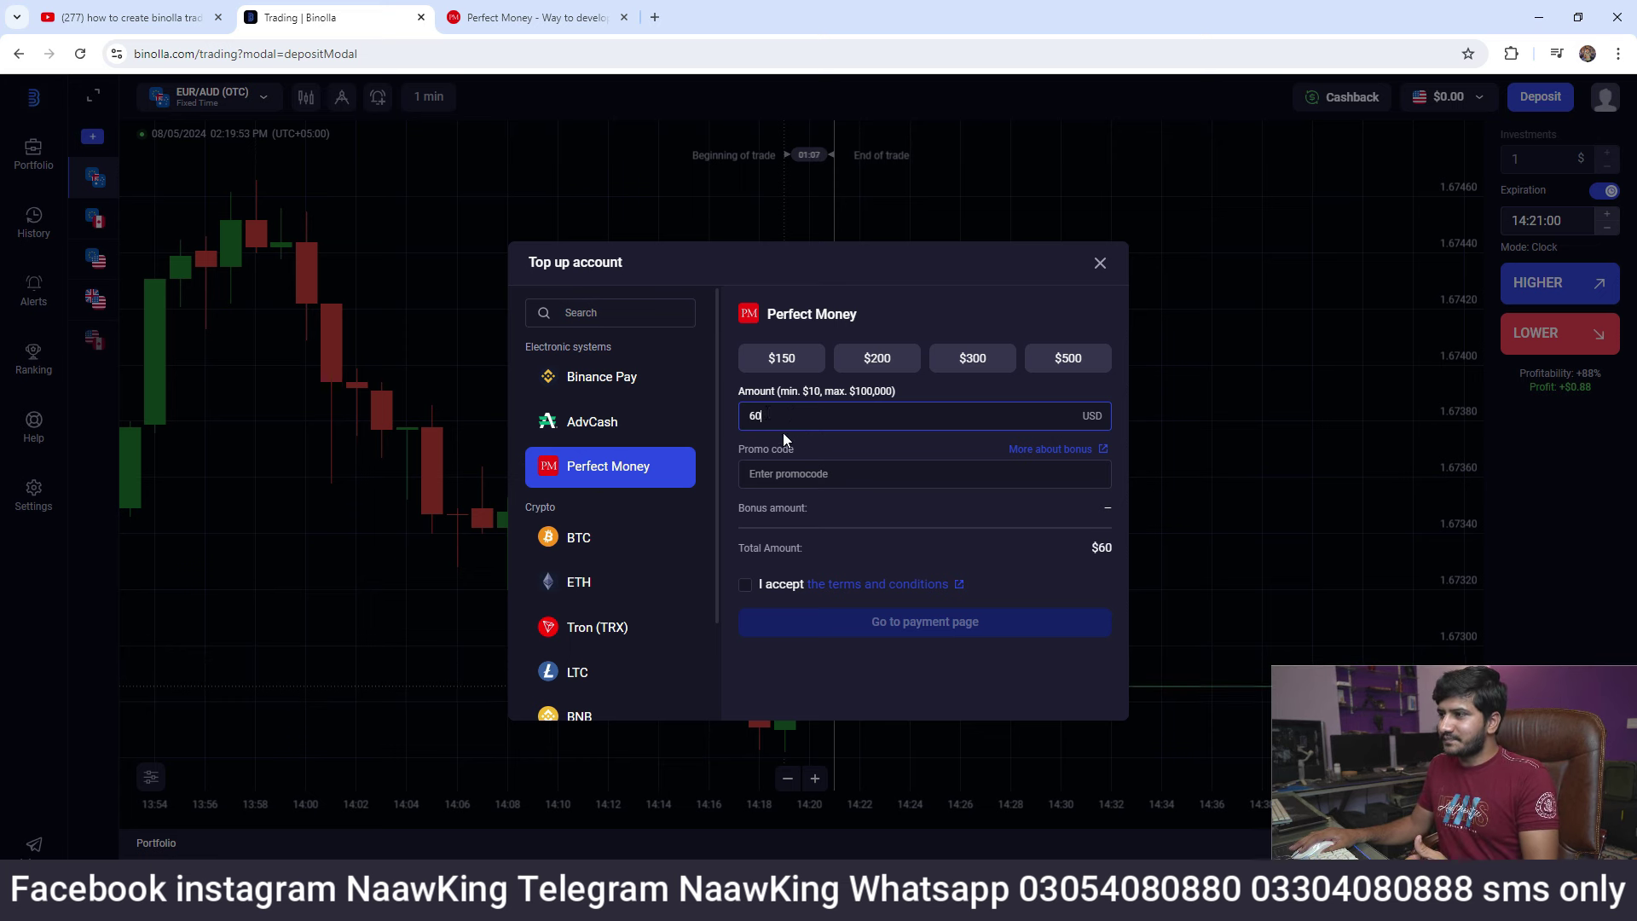
left_click(746, 589)
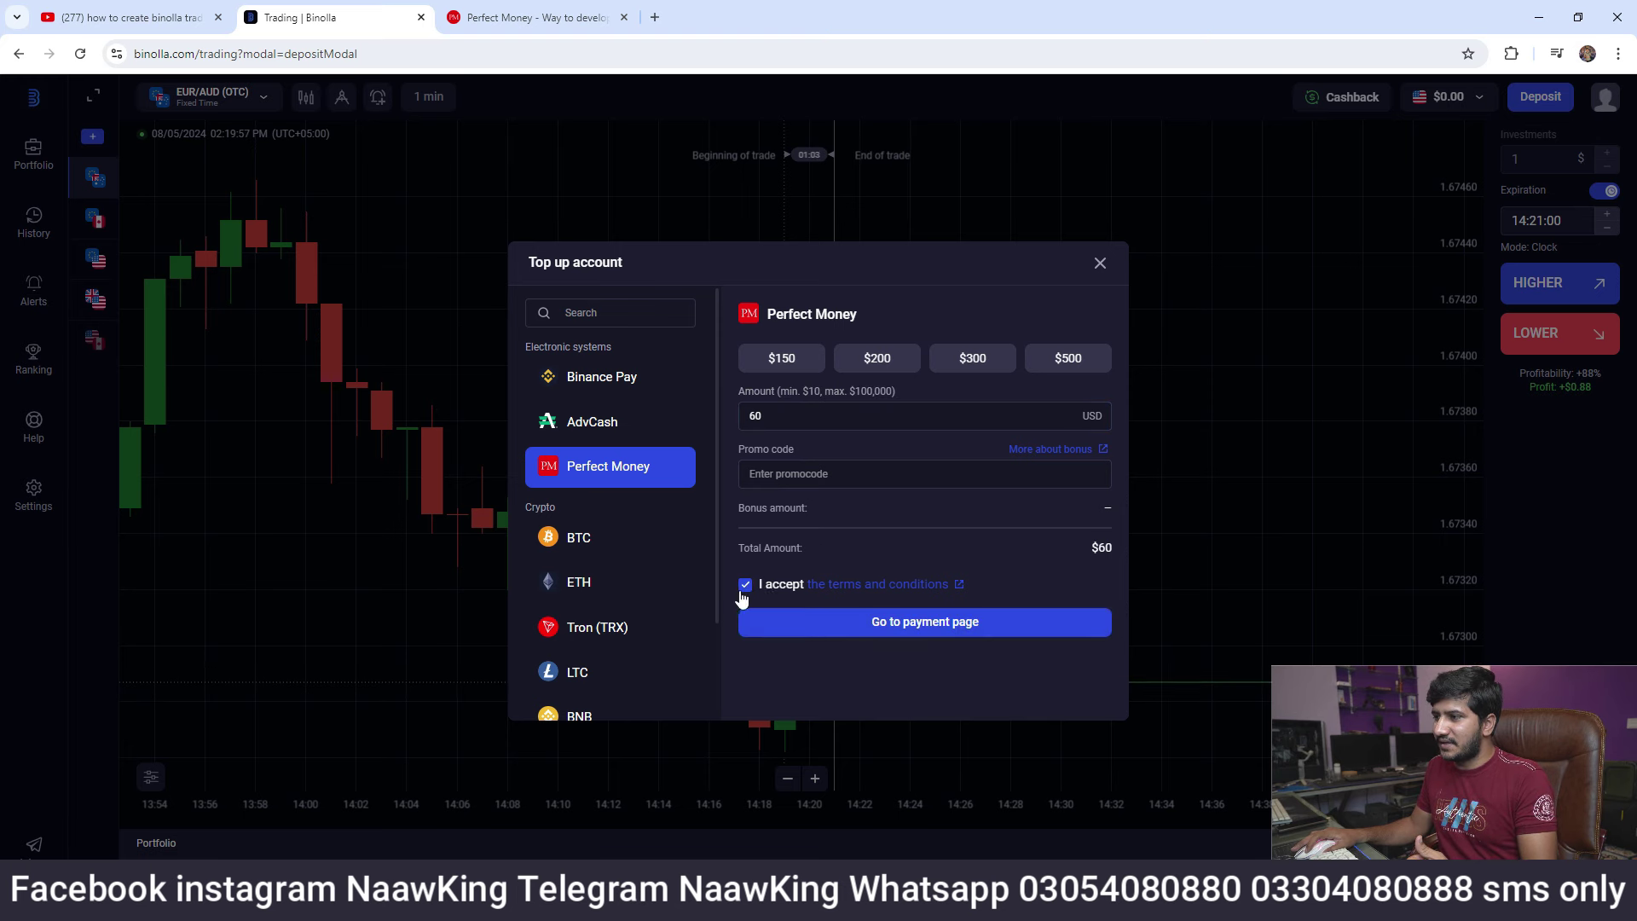
left_click(923, 629)
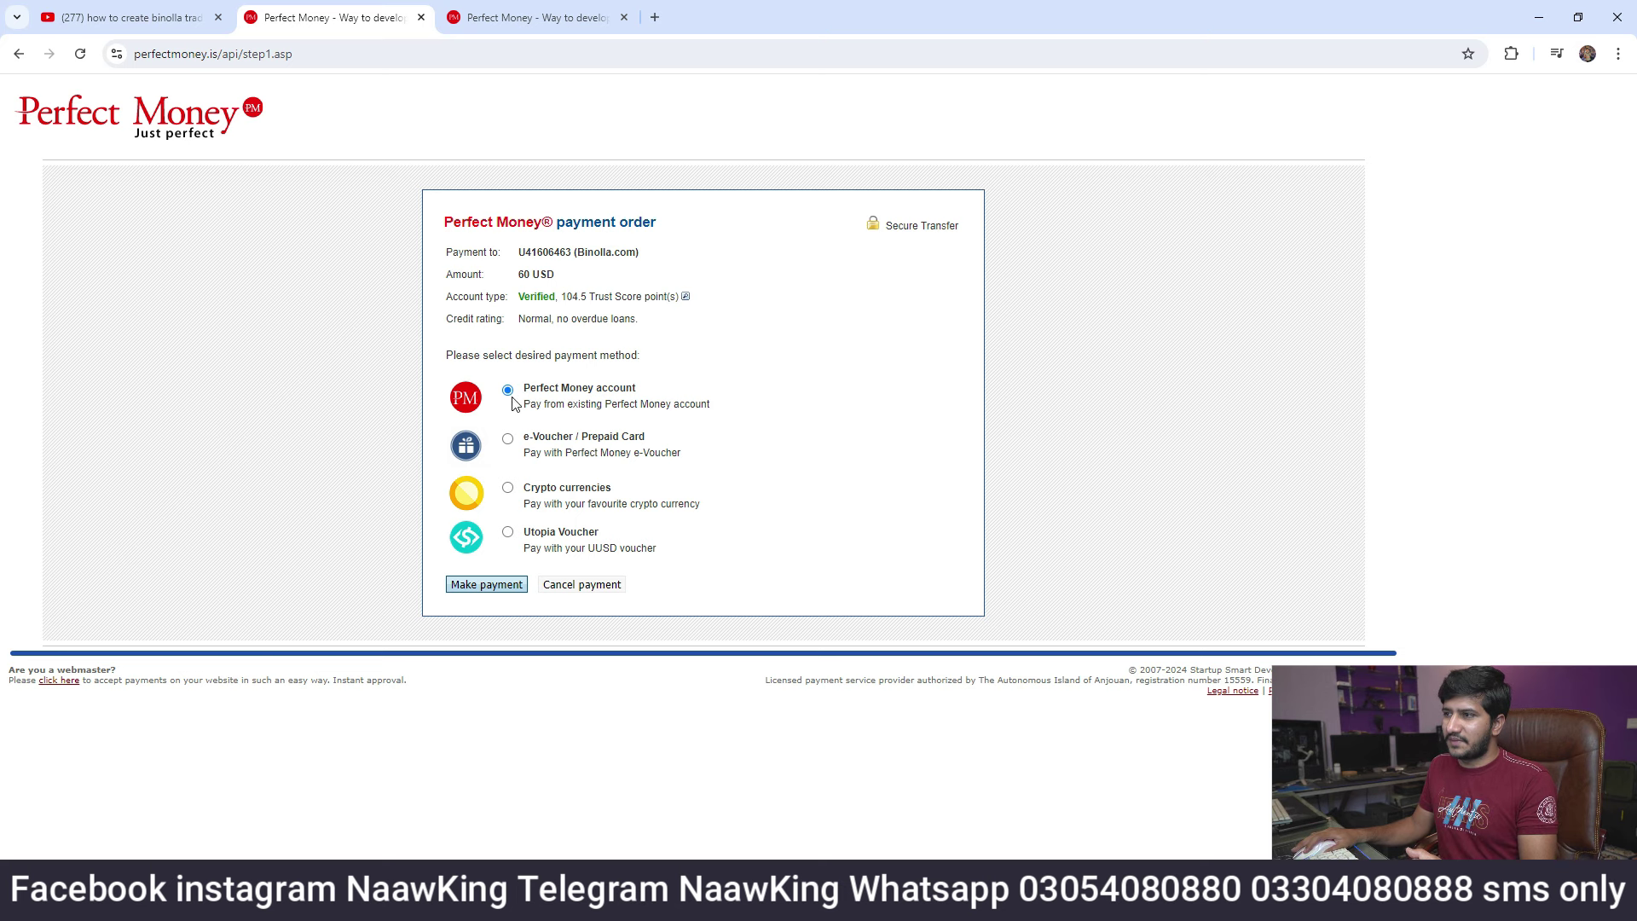
Choose Make payment, paste the account password and enter the displayed Turing number
left_click(489, 588)
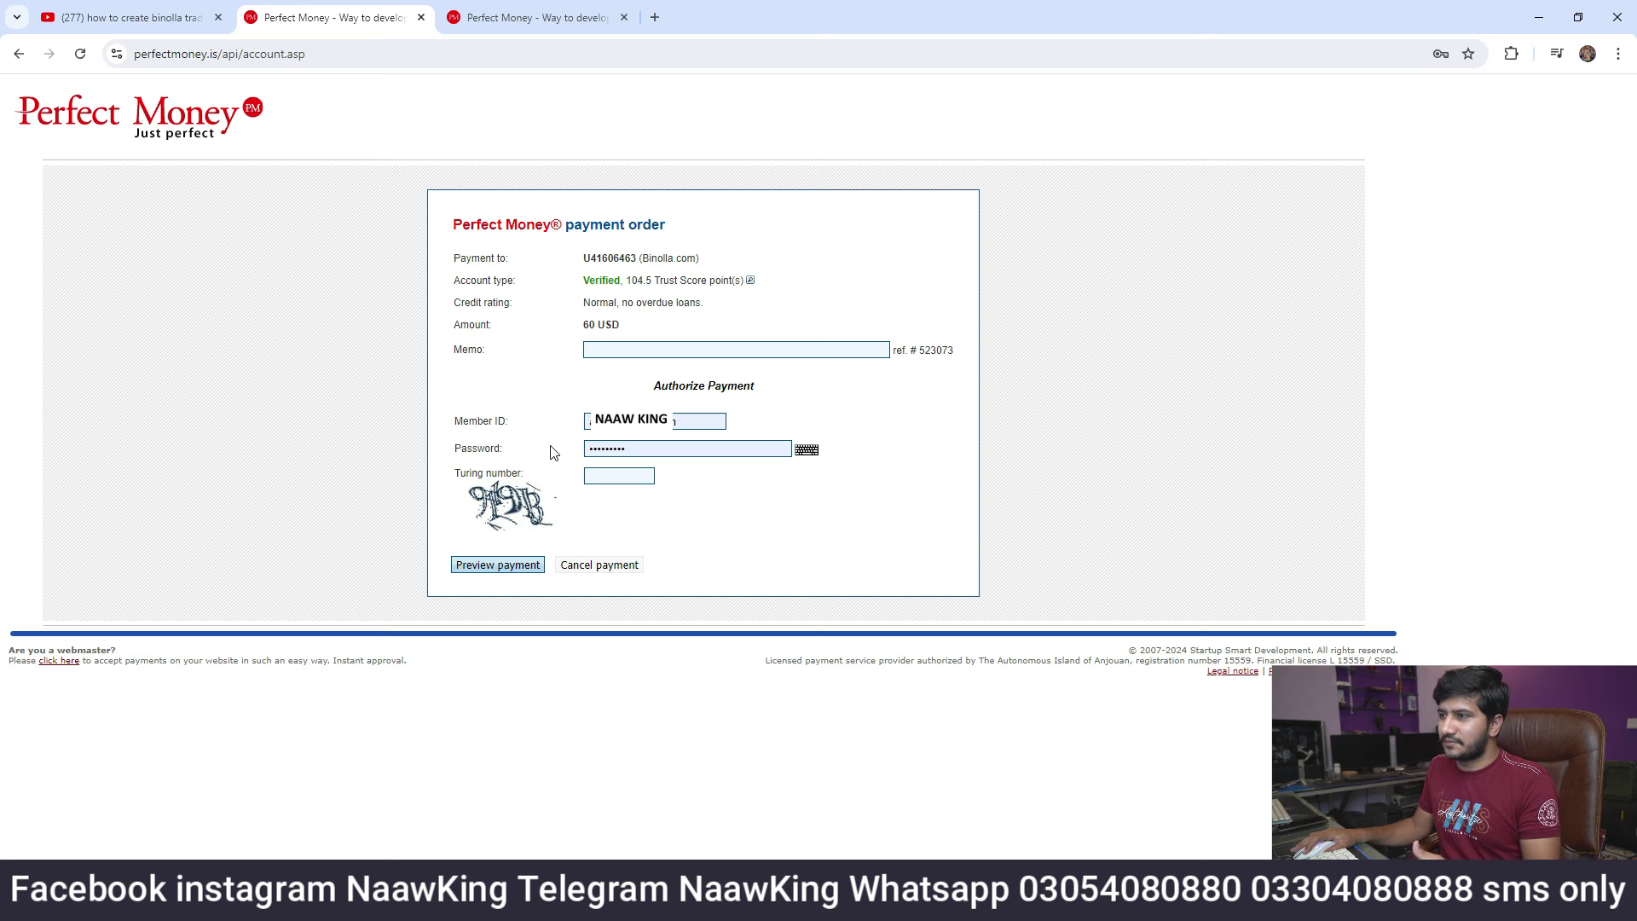
key("ctrl+v")
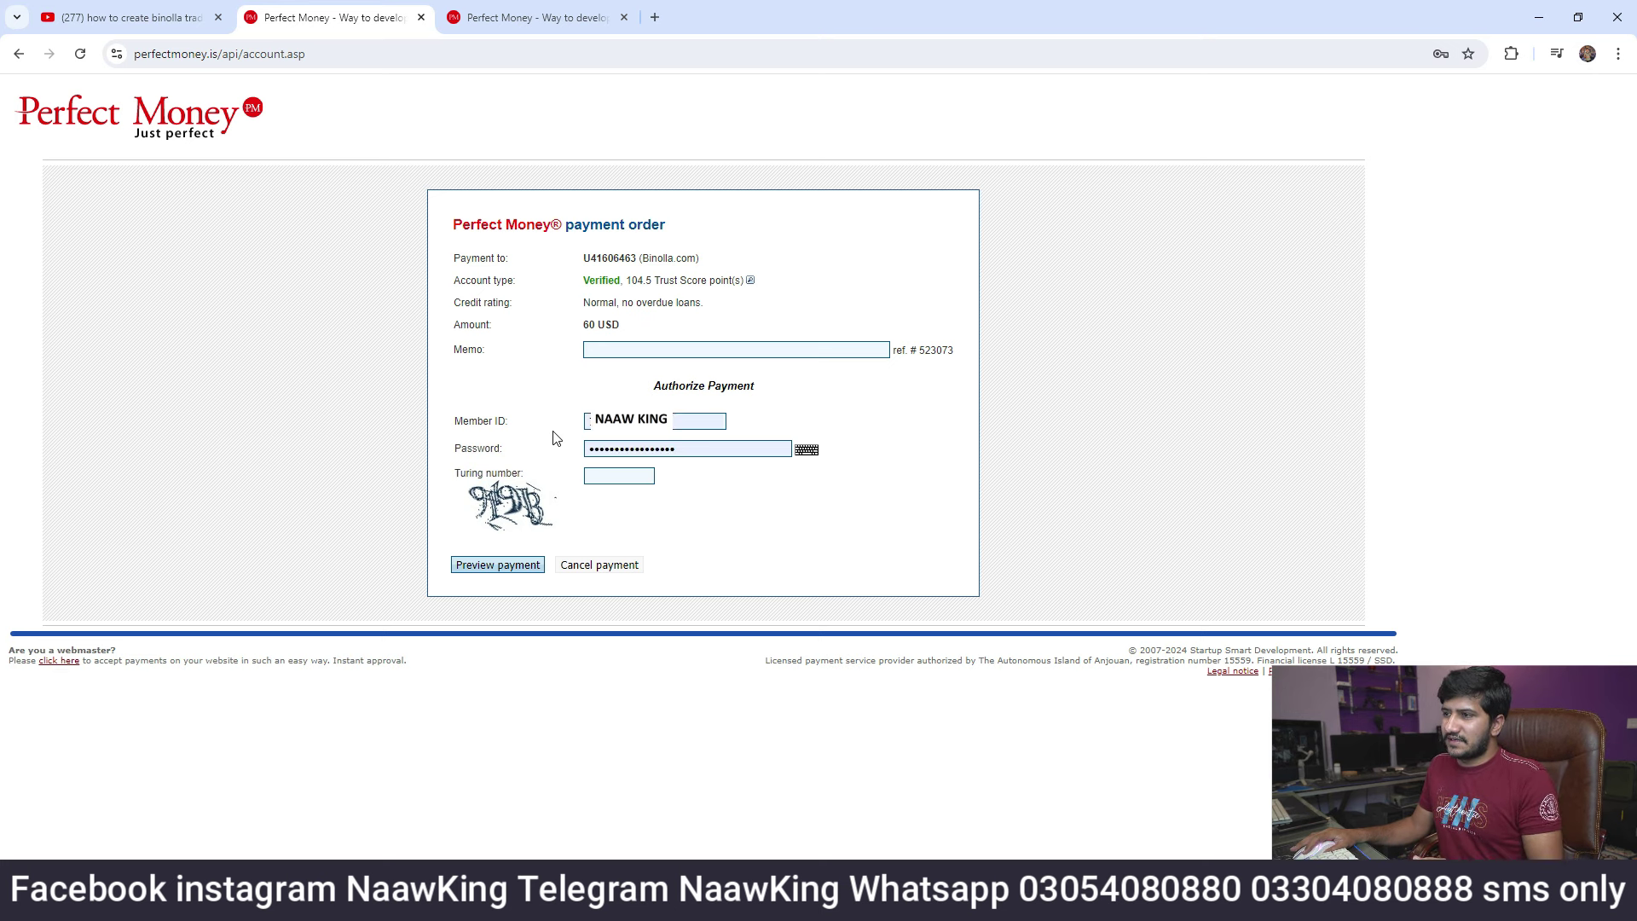
left_click(602, 478)
type("9")
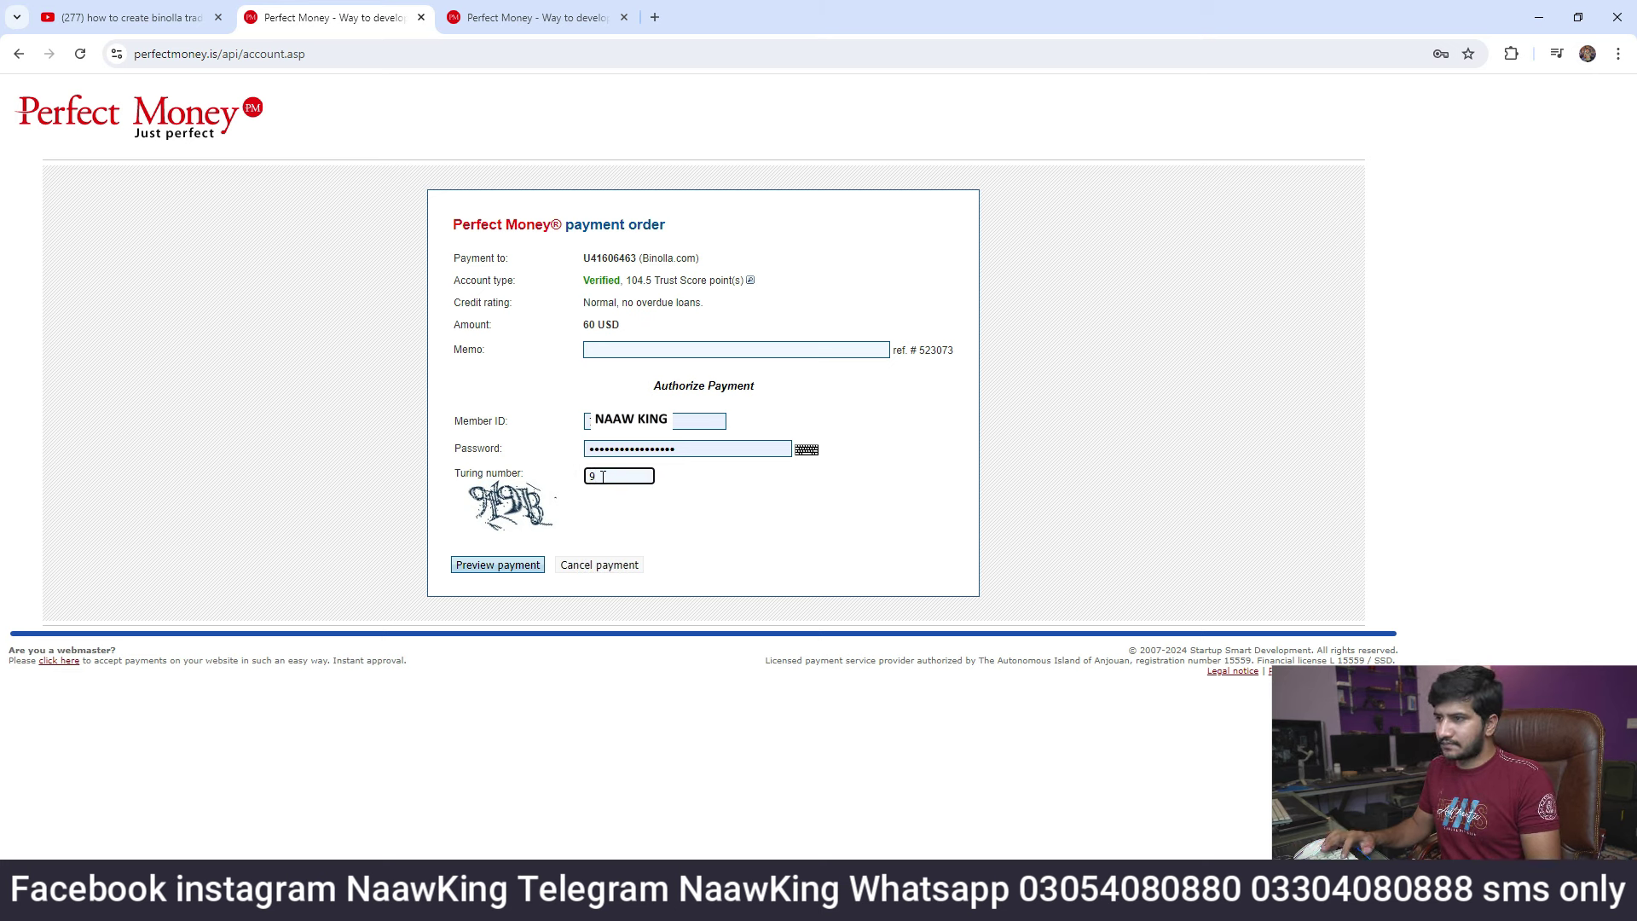
type("11913")
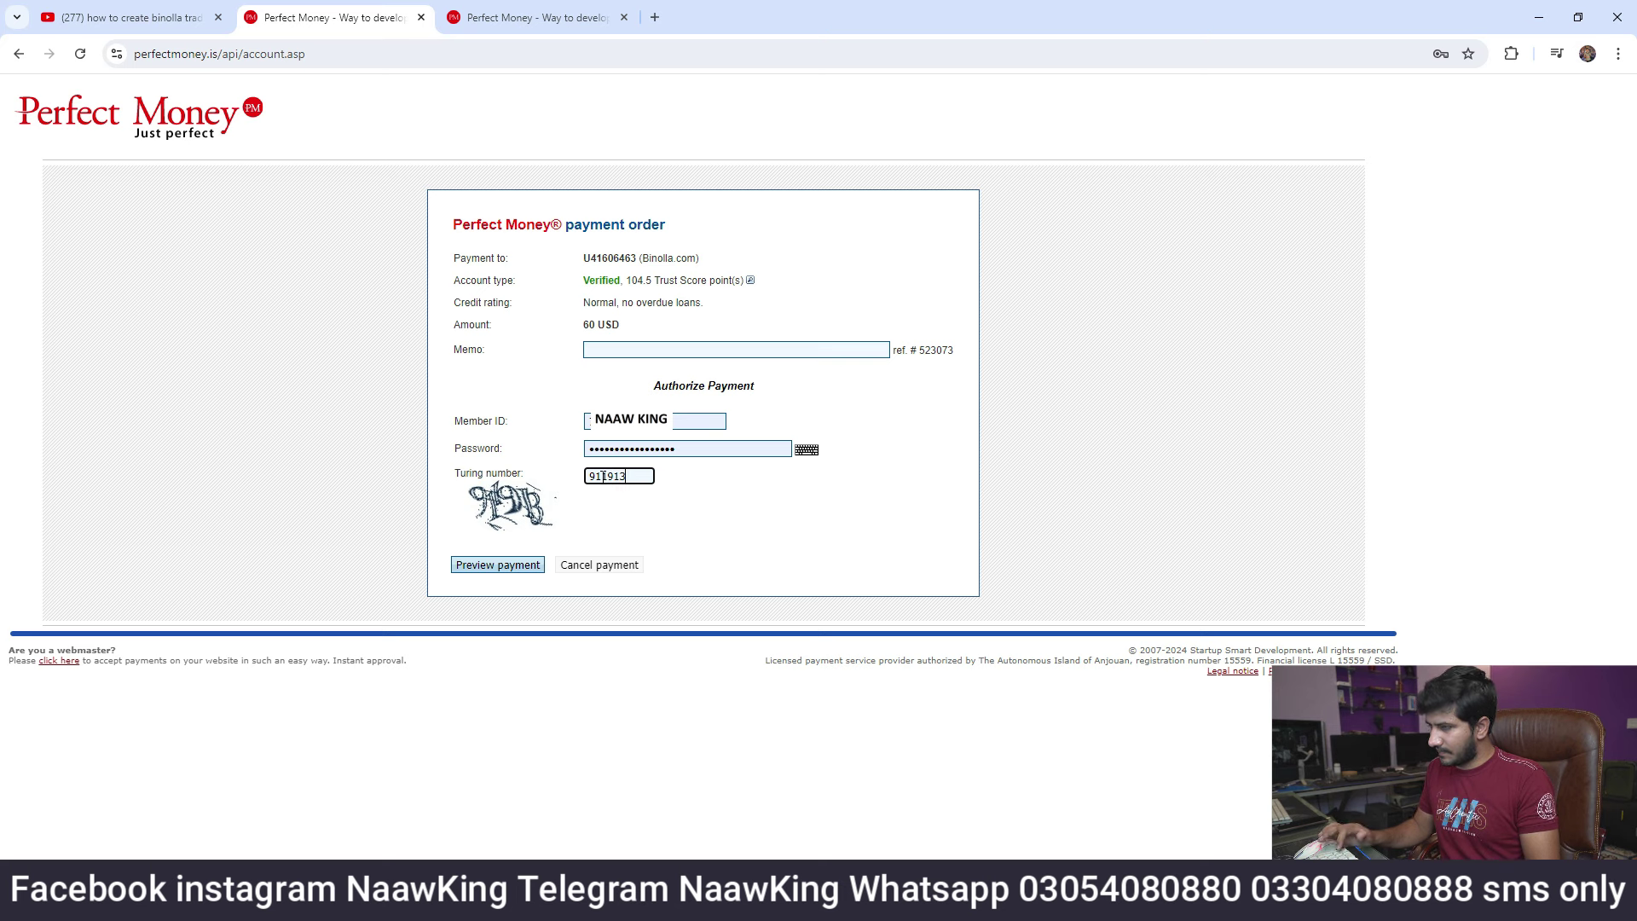
left_click(663, 515)
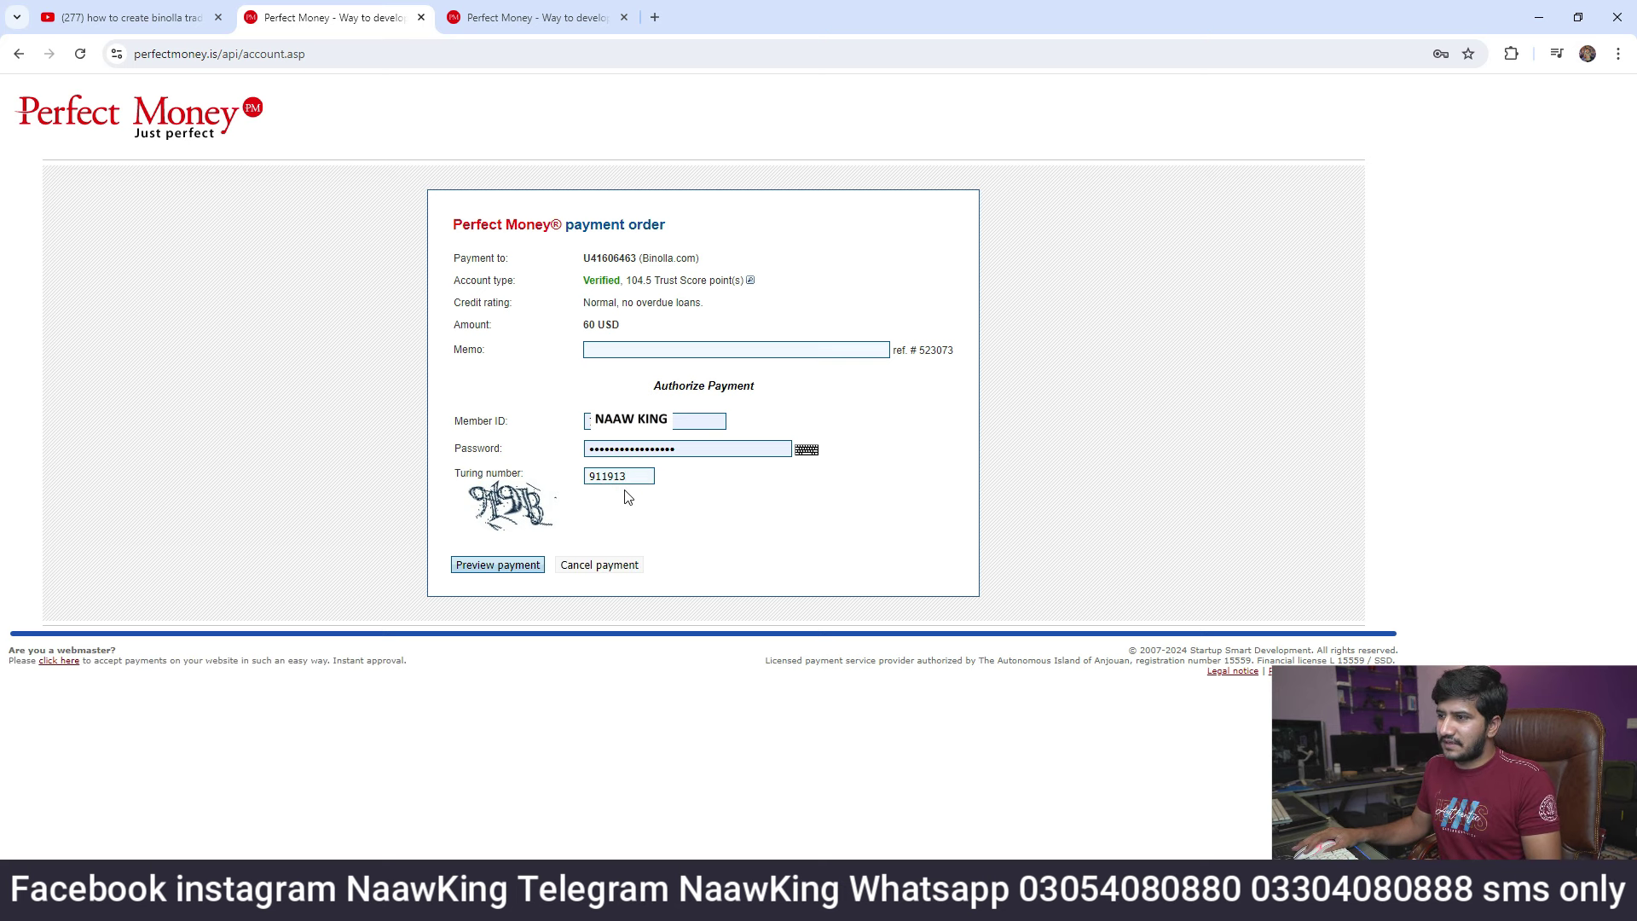
Preview the 60 USD payment order to Binolla and confirm it
left_click(512, 570)
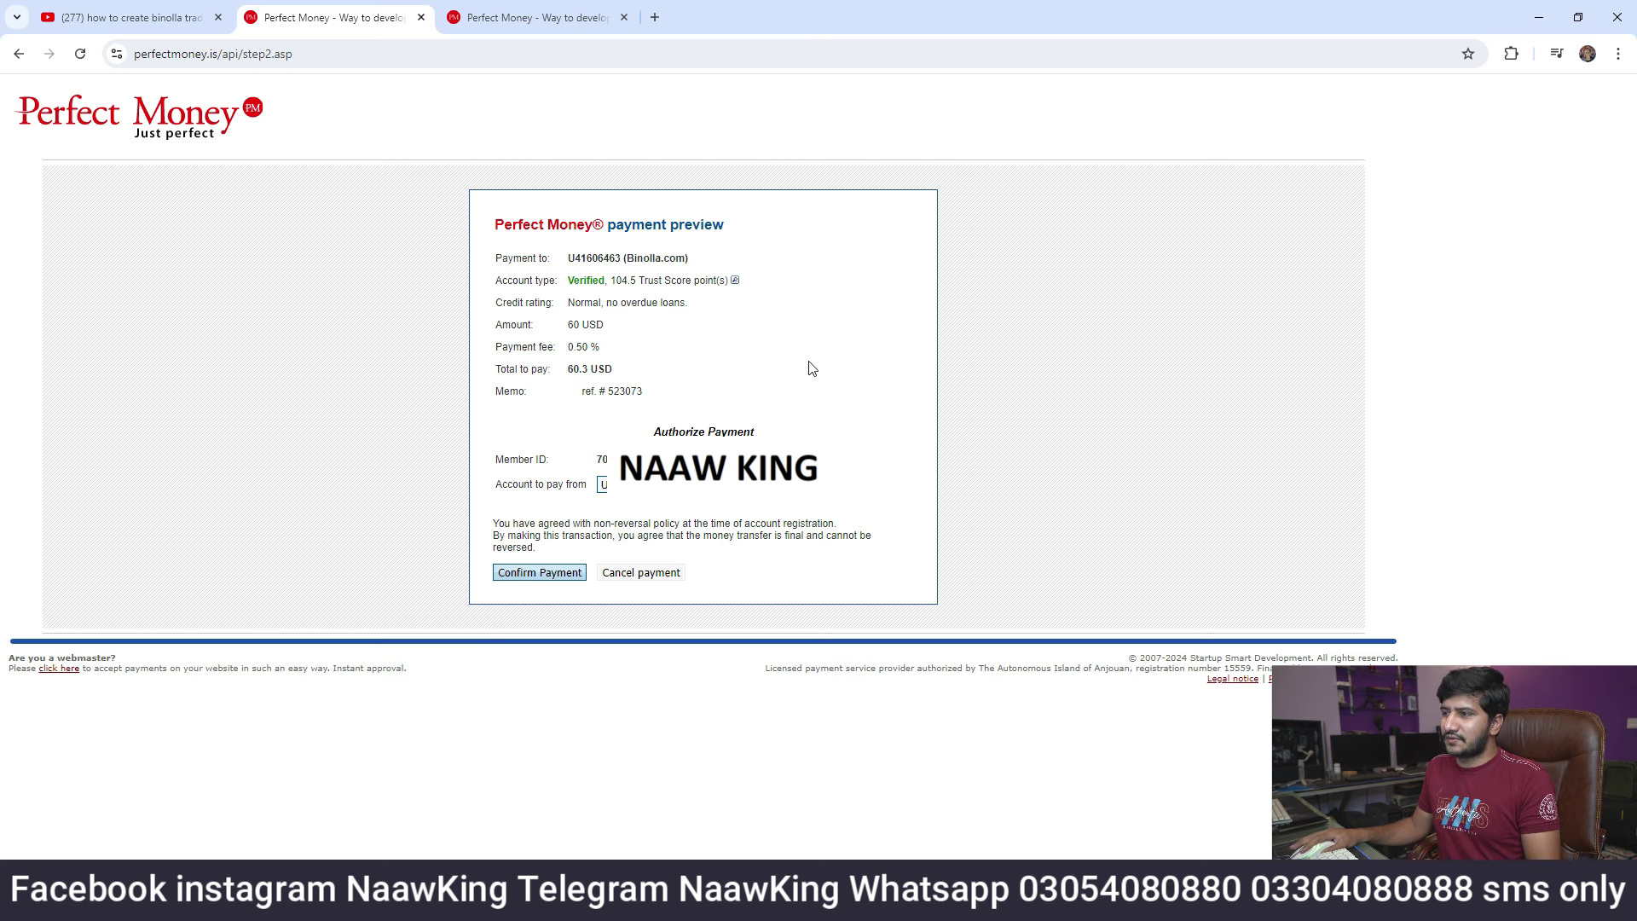
left_click(555, 584)
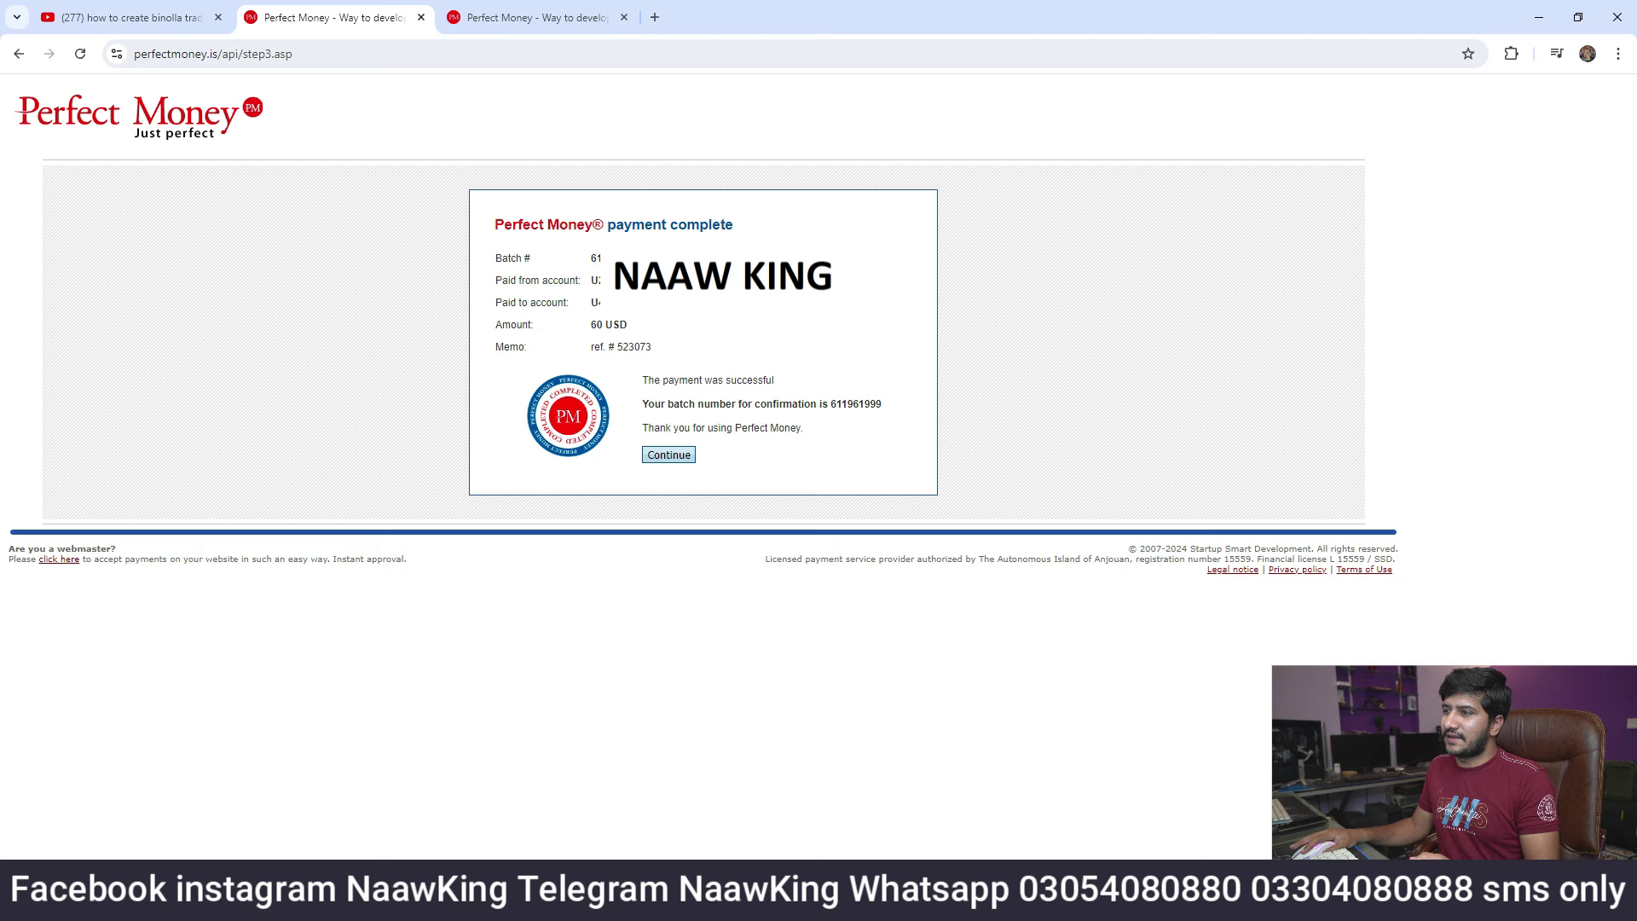
Return to Binolla, where the top-up shows the $60 deposit completed and a $60.00 balance
left_click(669, 457)
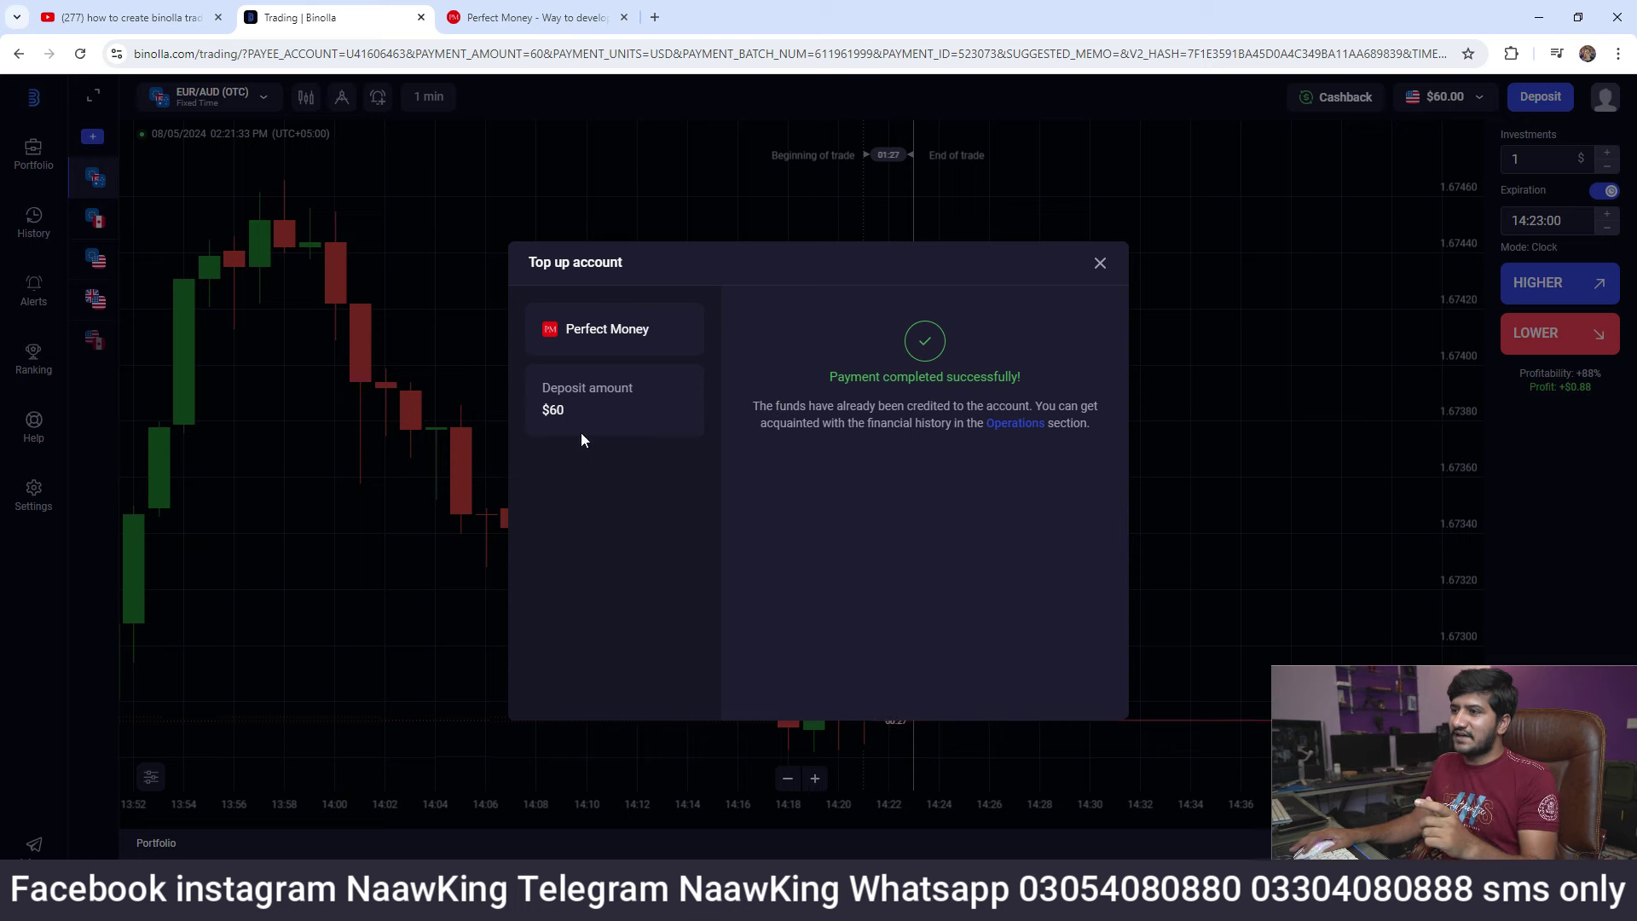
Close the deposit success window and zoom around the $60.00 EUR/AUD (OTC) chart
left_click(1100, 263)
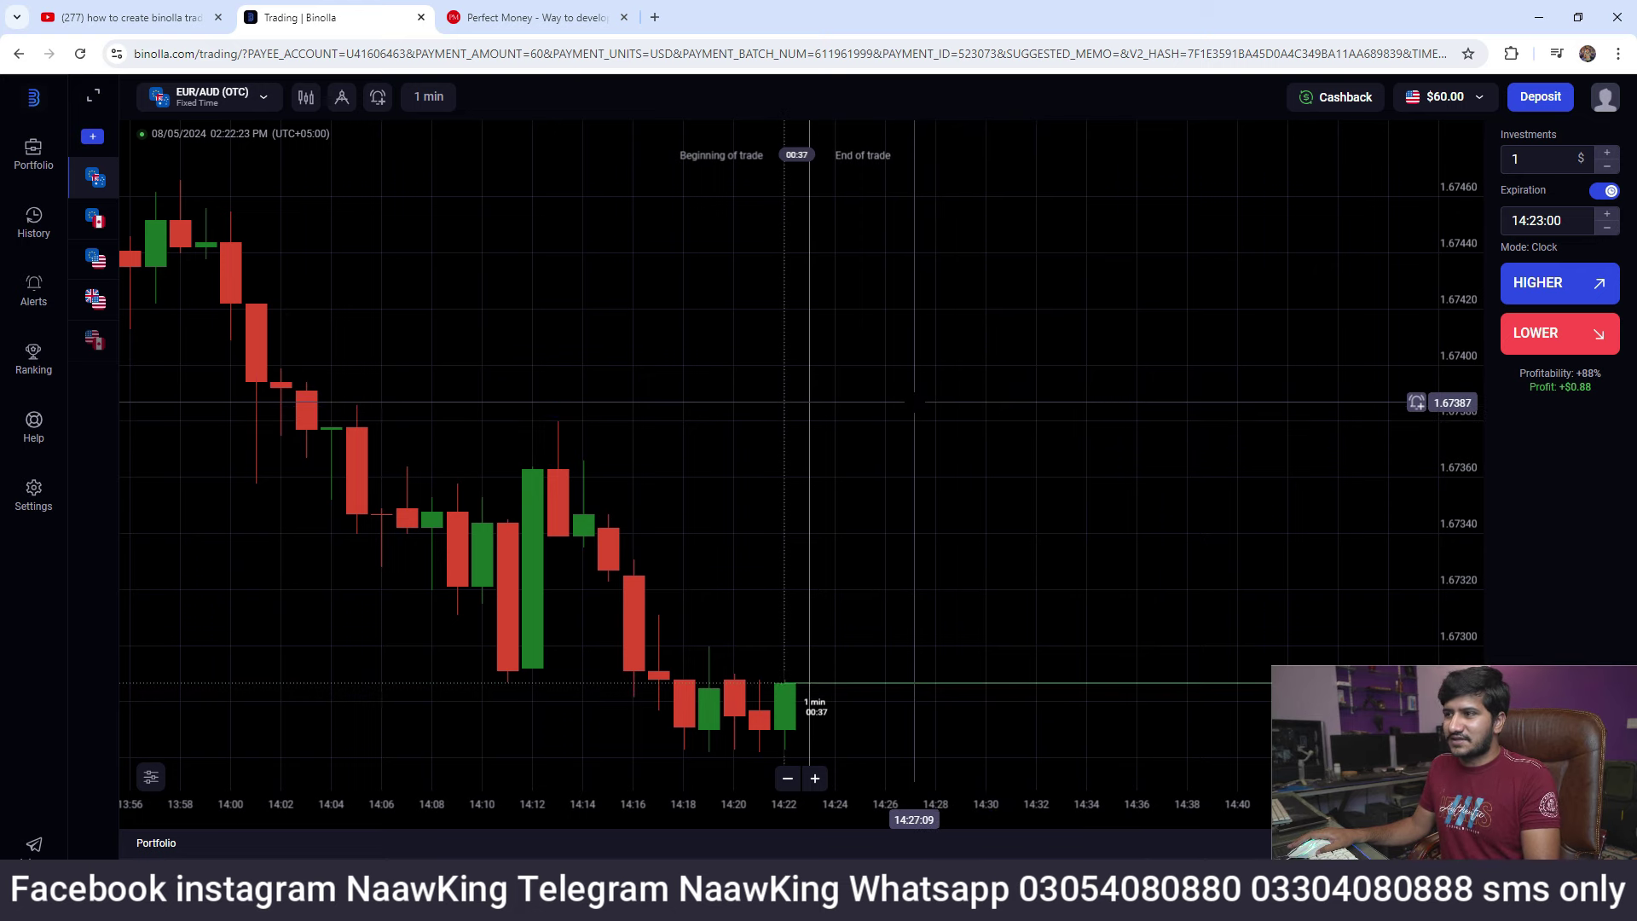
scroll(922, 685, "down", 2)
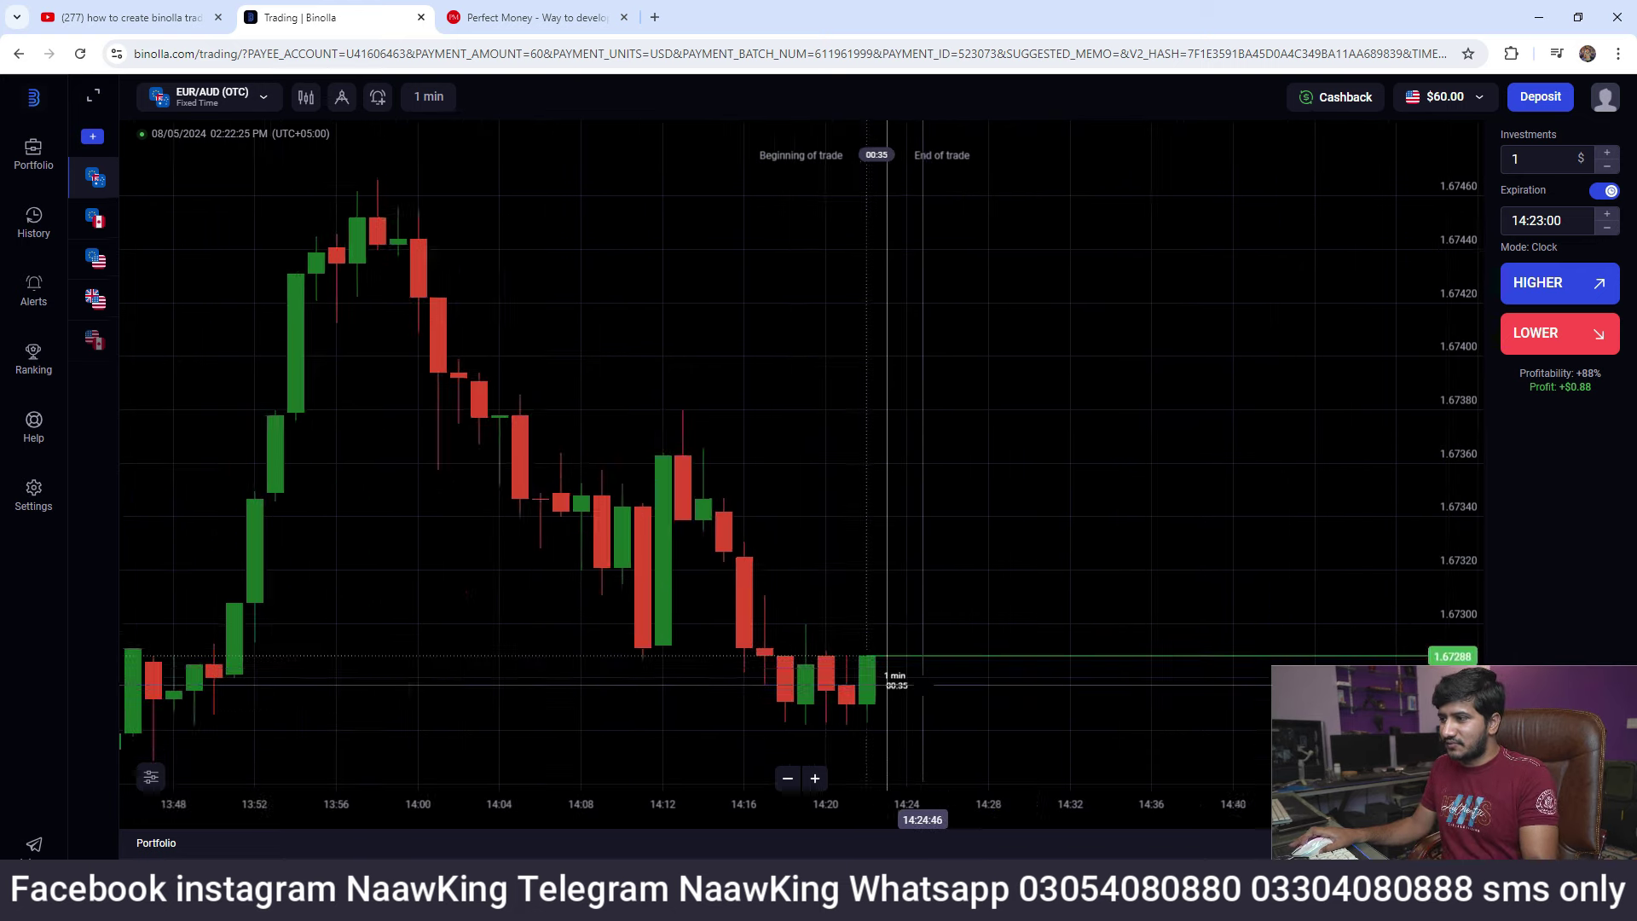
scroll(923, 684, "up", 3)
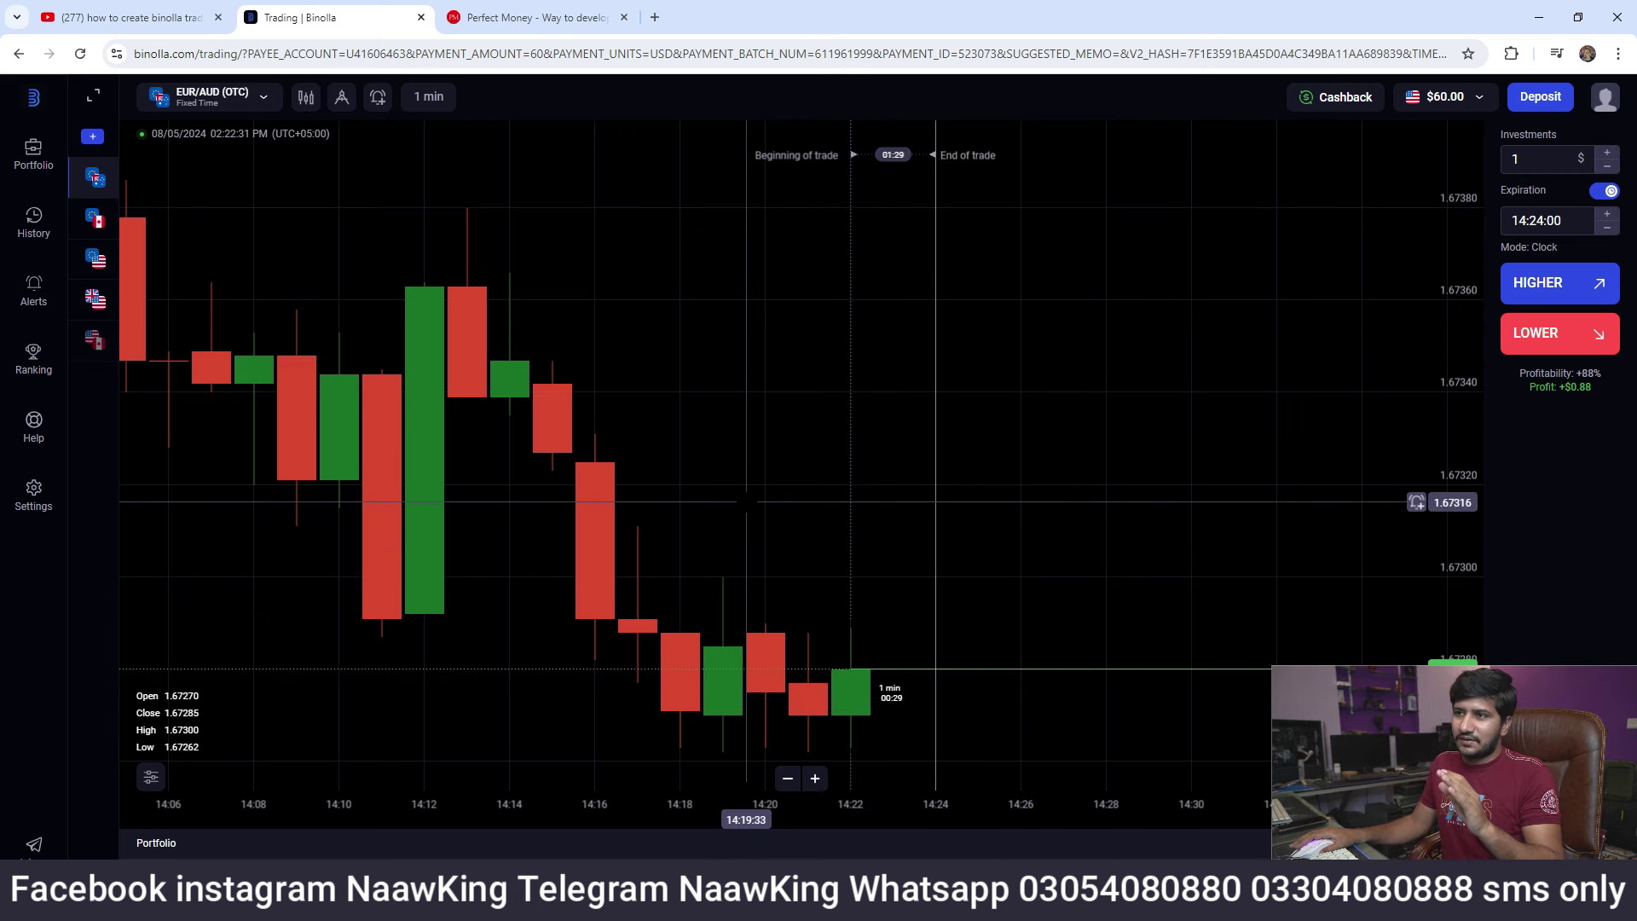
scroll(747, 502, "down", 3)
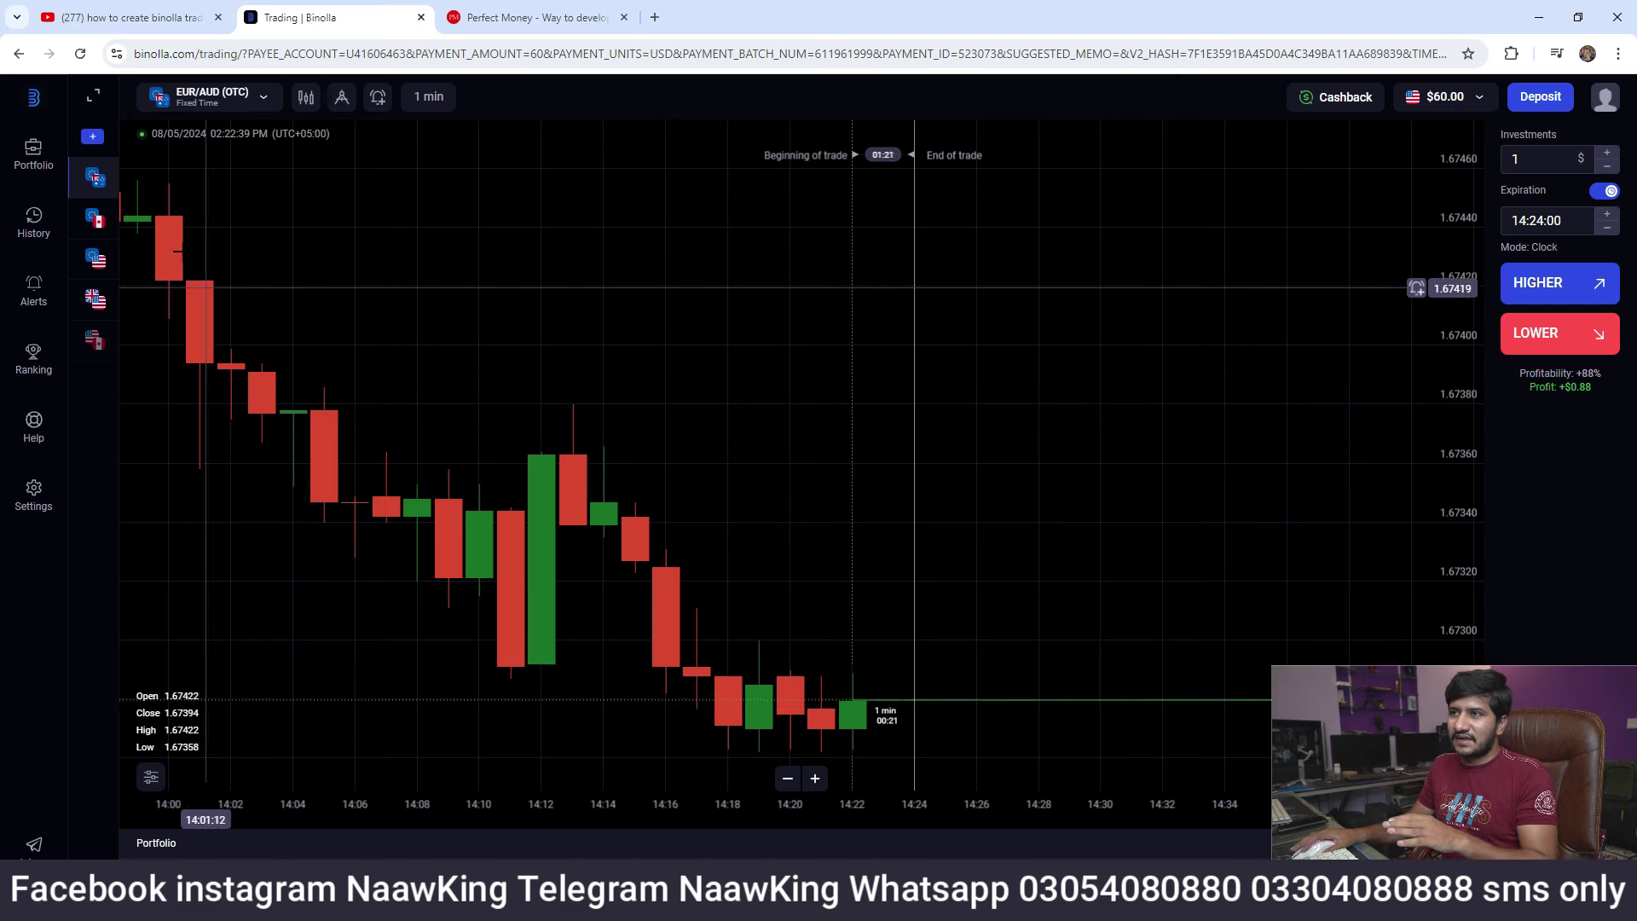
Switch to the YouTube tab and scroll through the creator's page
left_click(116, 21)
scroll(264, 350, "up", 3)
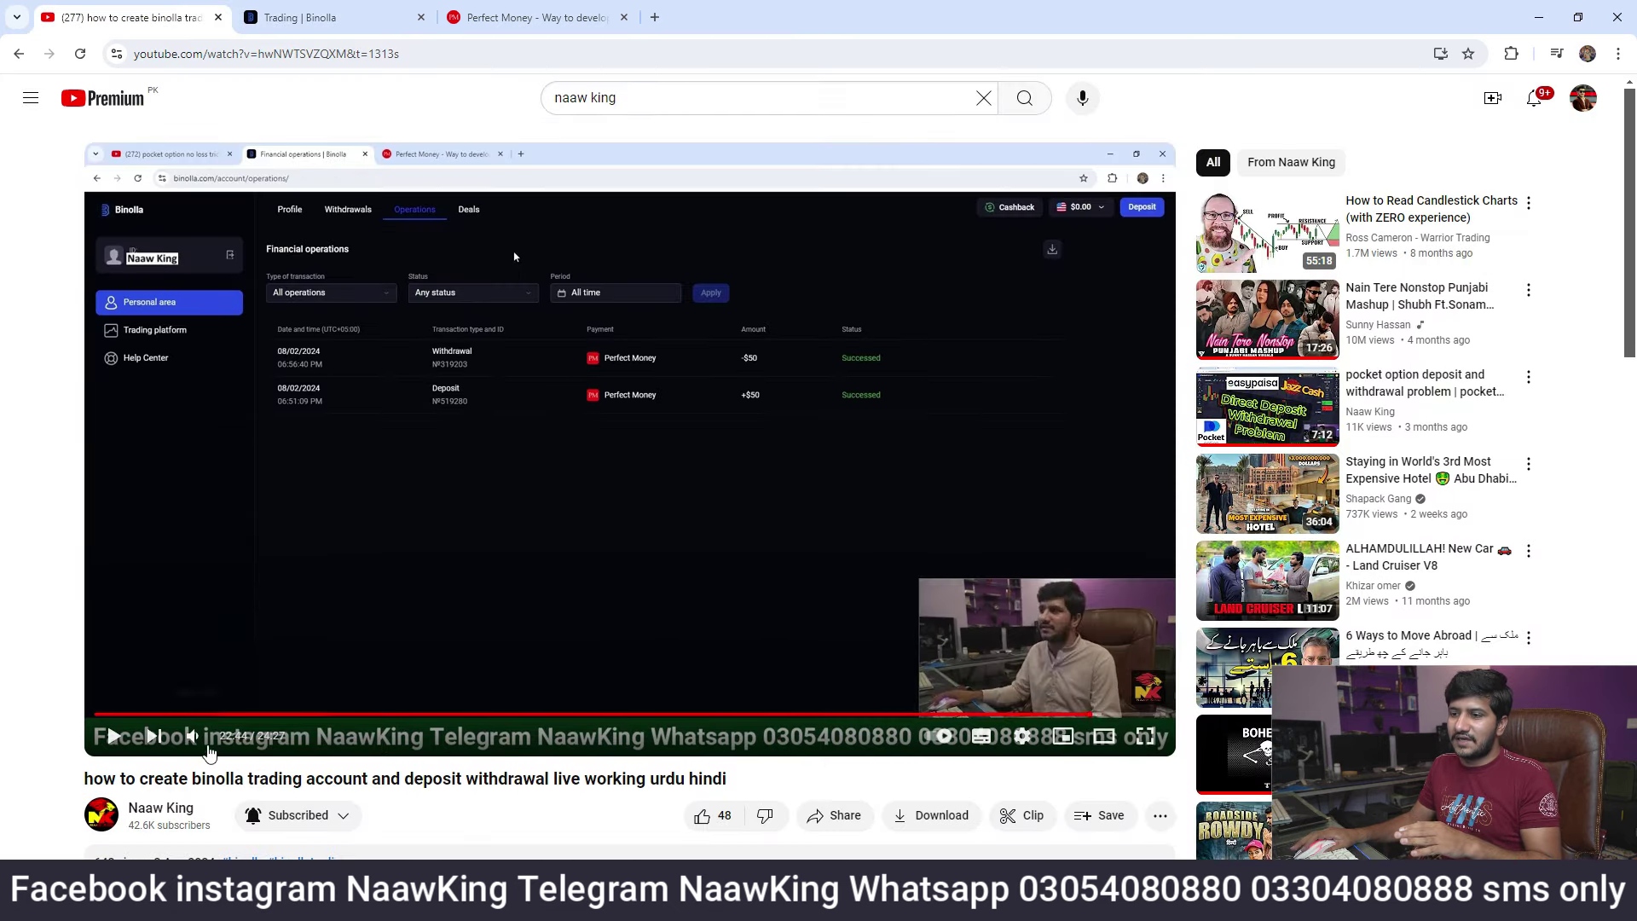
scroll(209, 754, "down", 2)
Browse the creator's channel video list, then return to the Binolla trading tab
left_click(167, 640)
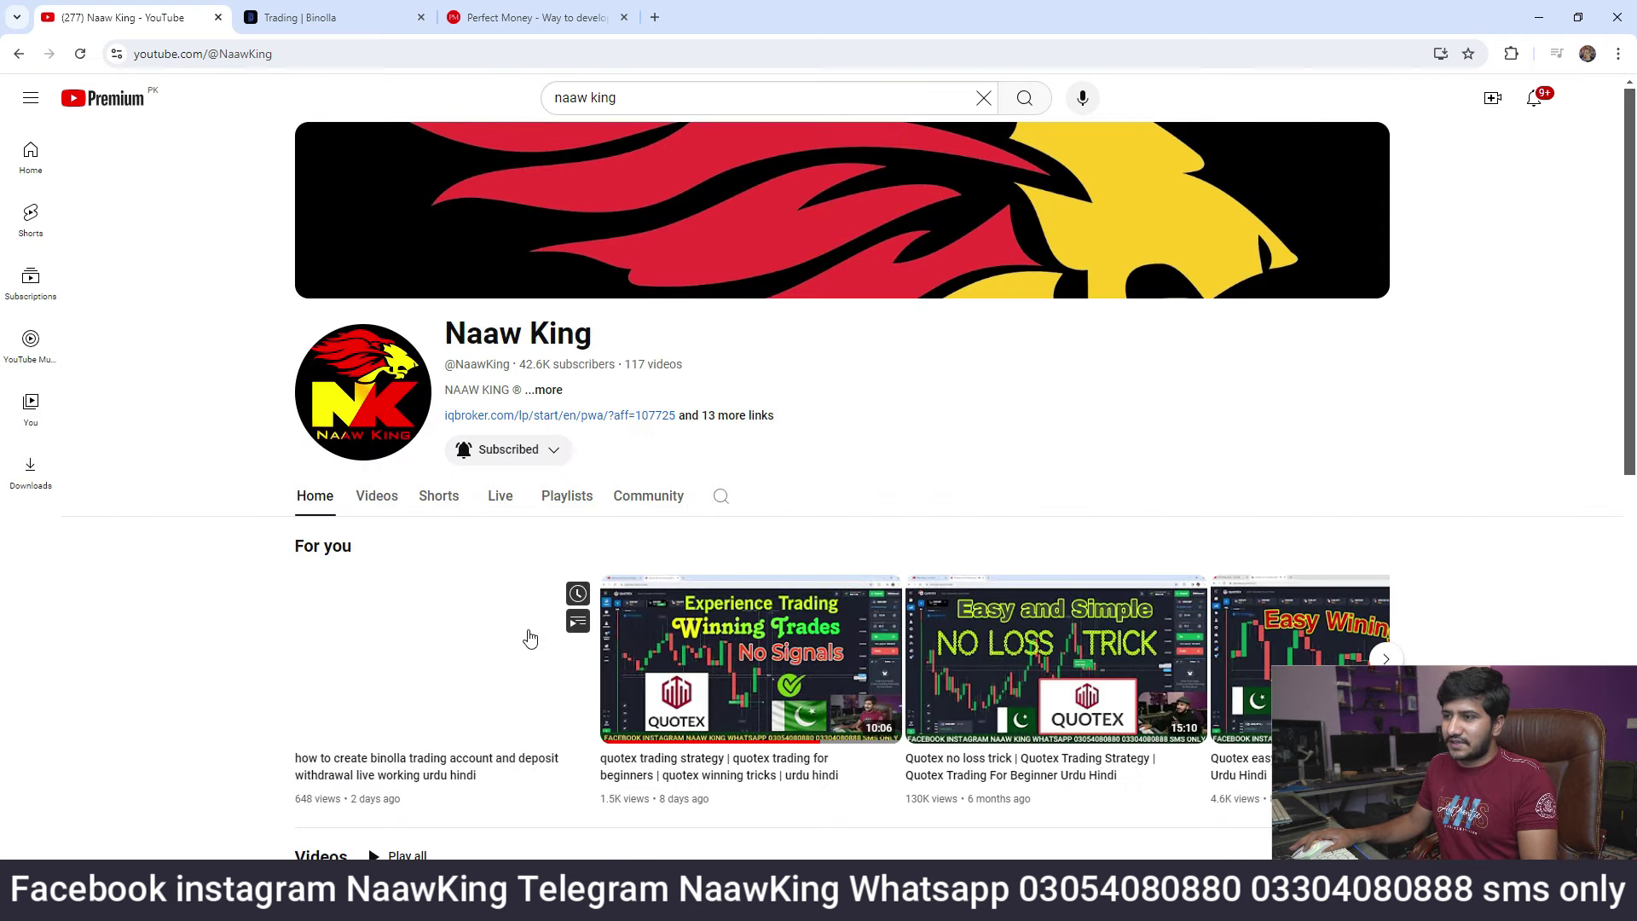
left_click(388, 503)
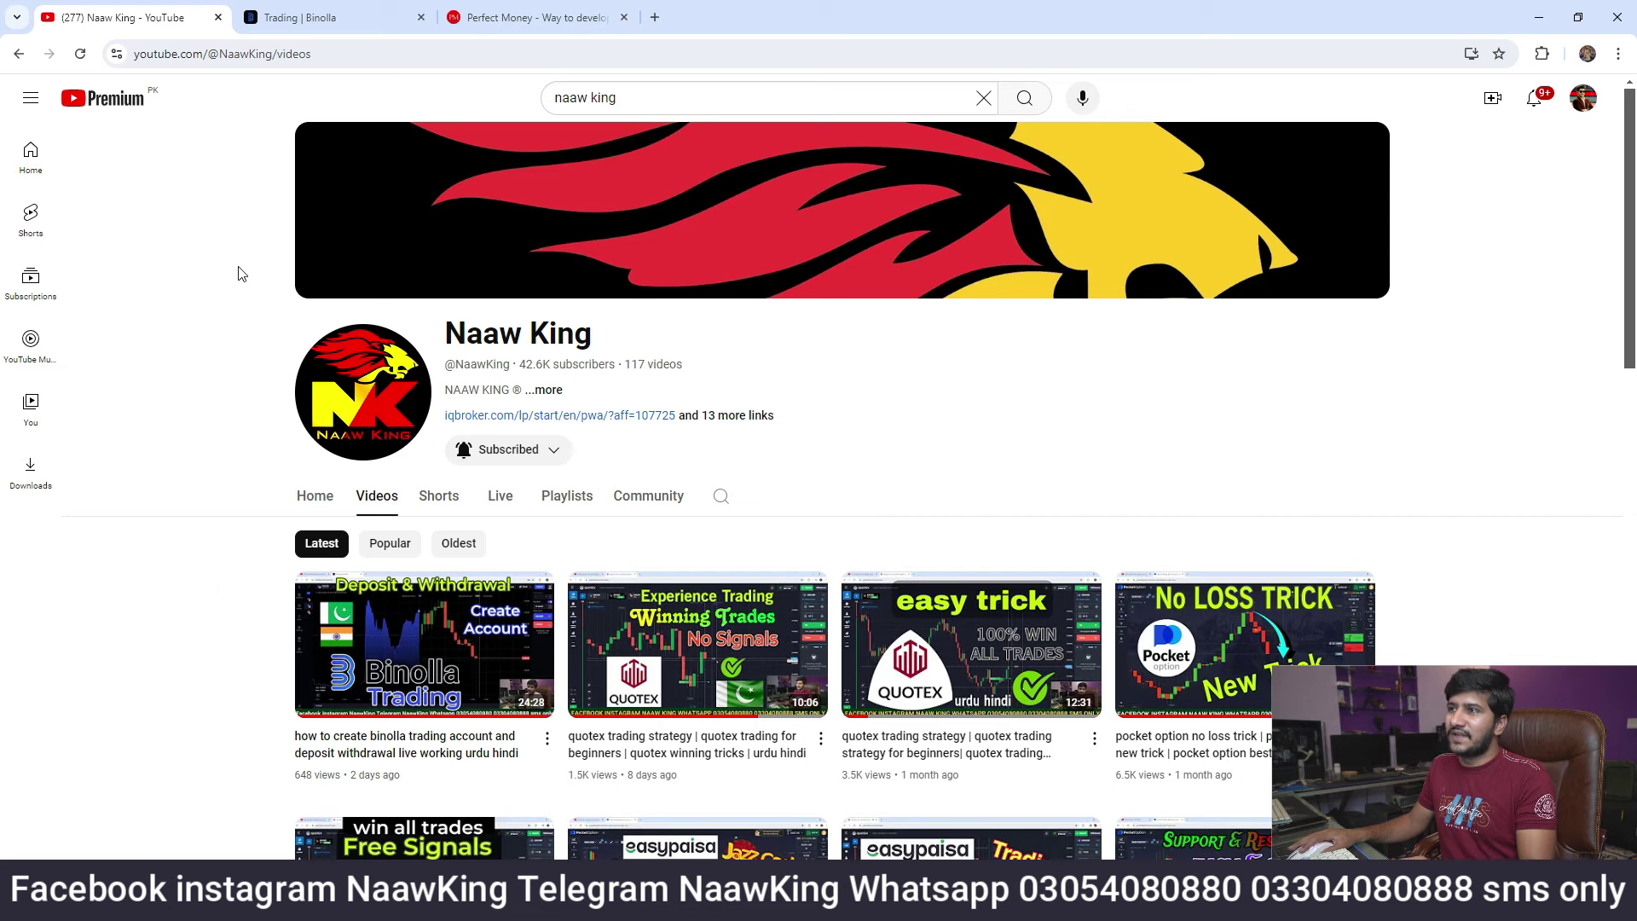
left_click(332, 17)
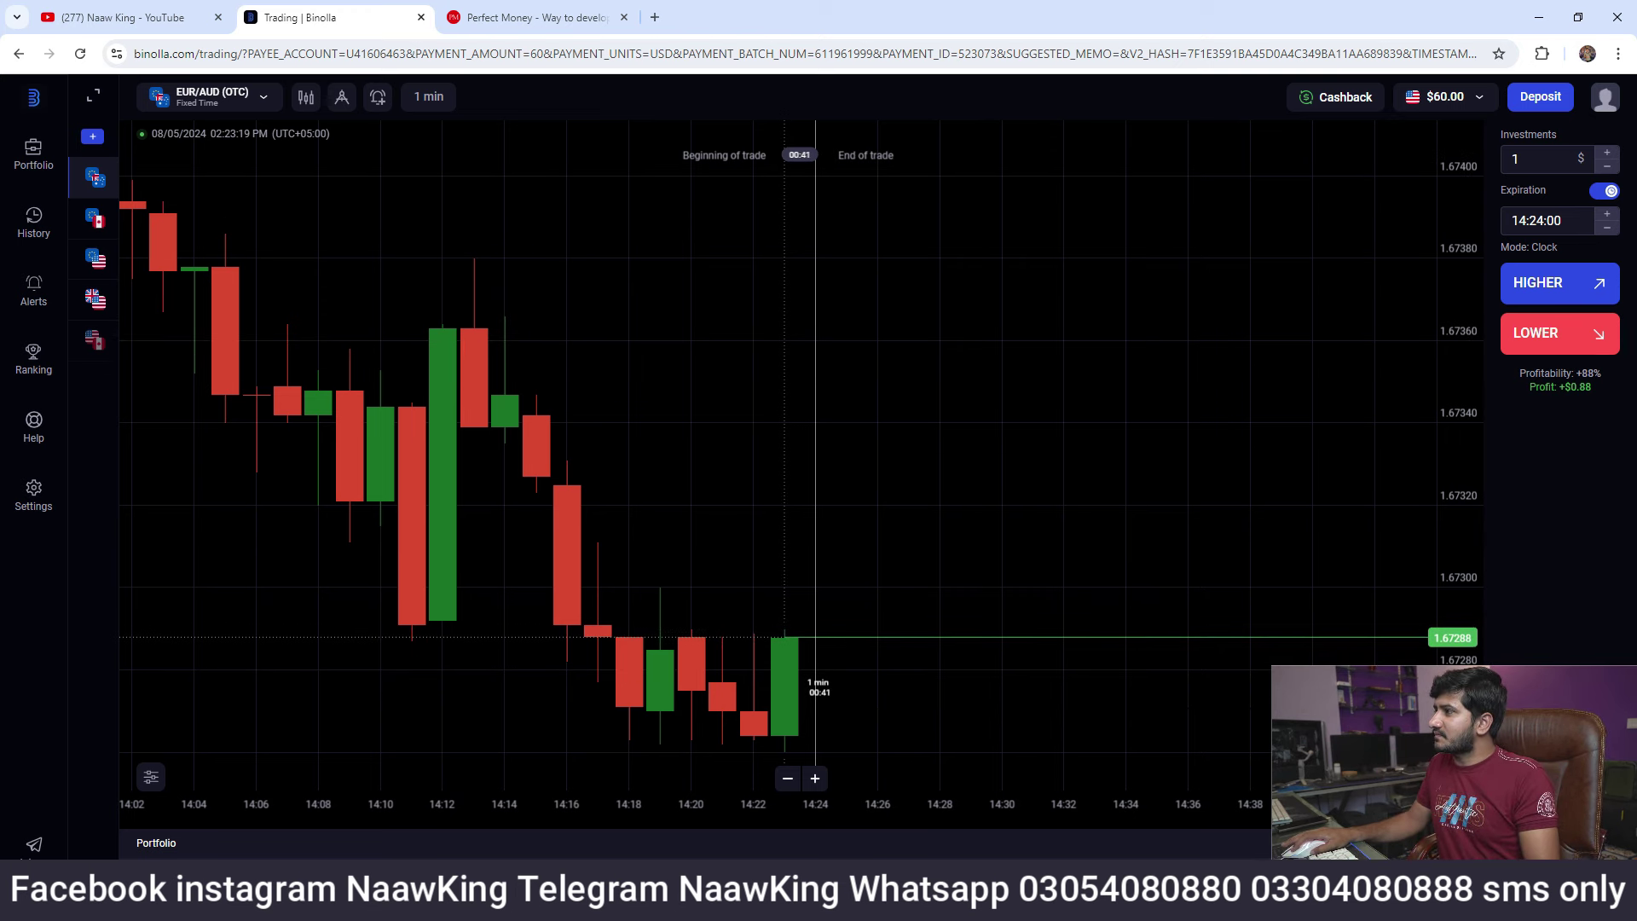
Check the real and demo account balances, then bring up the profile account menu
left_click(1477, 98)
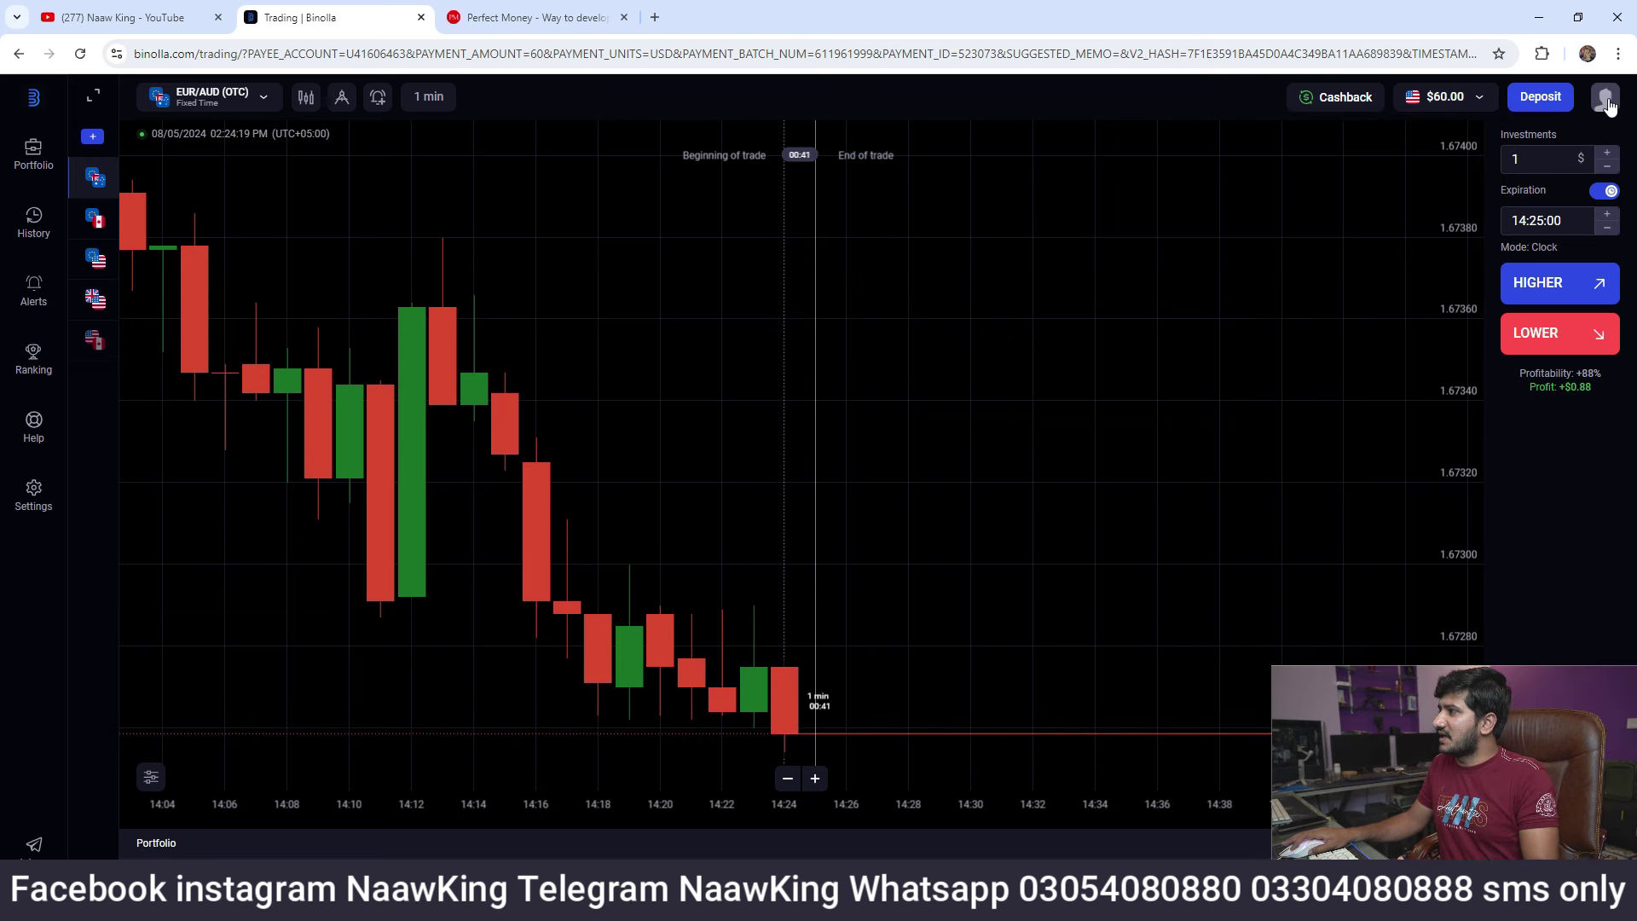
mouse_move(1609, 104)
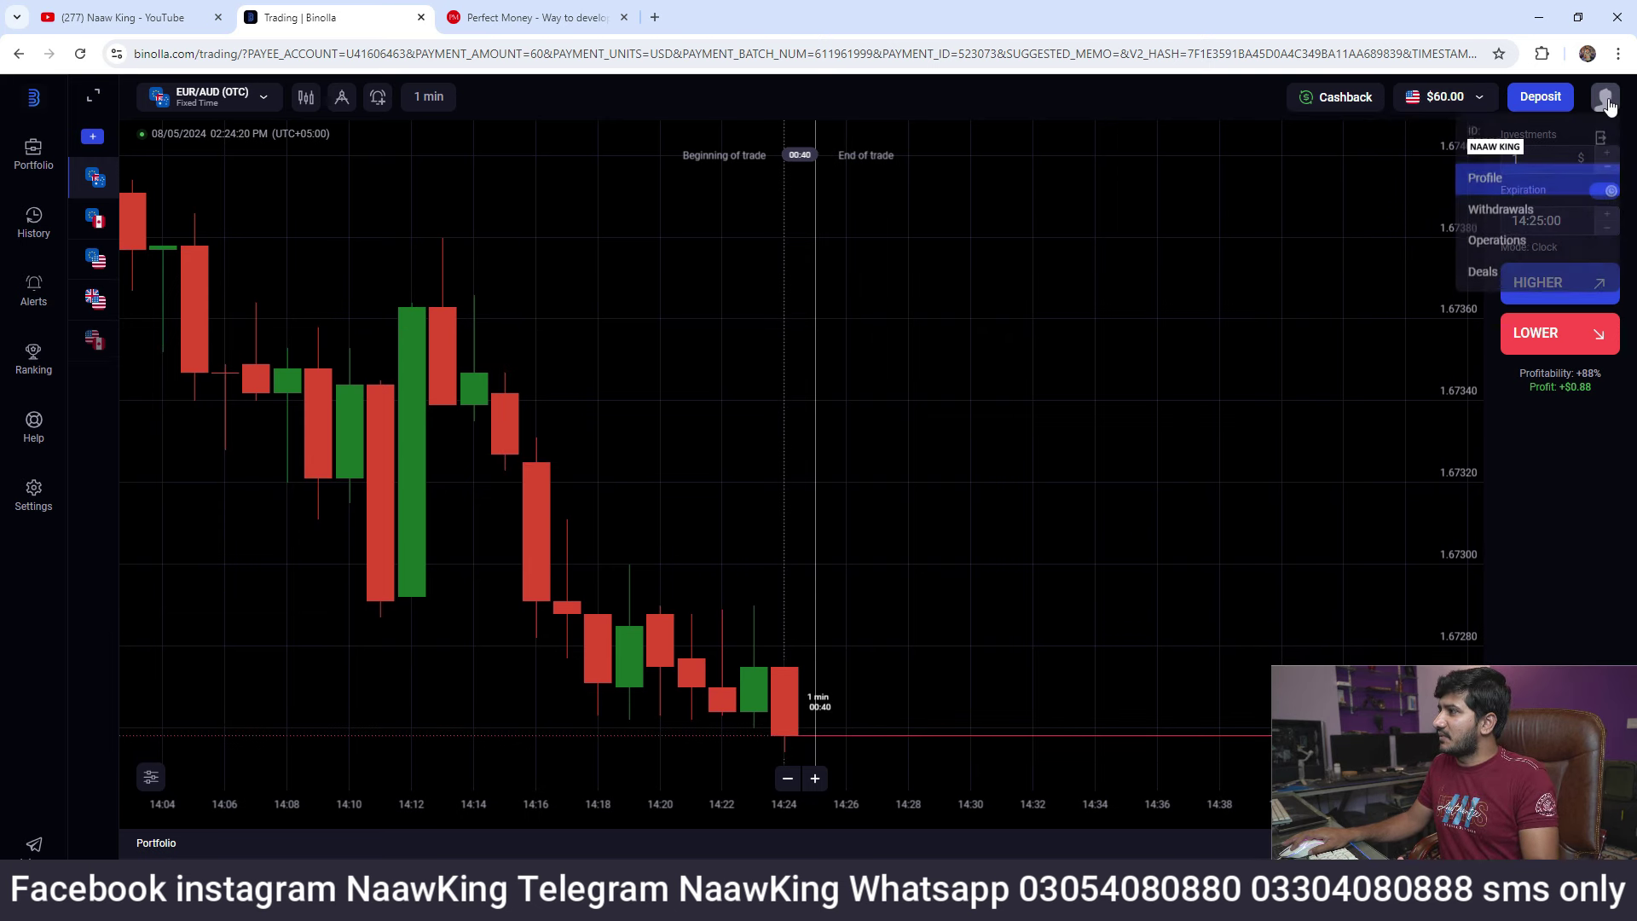
Start a withdrawal with Perfect Money as the withdrawal method
left_click(1494, 218)
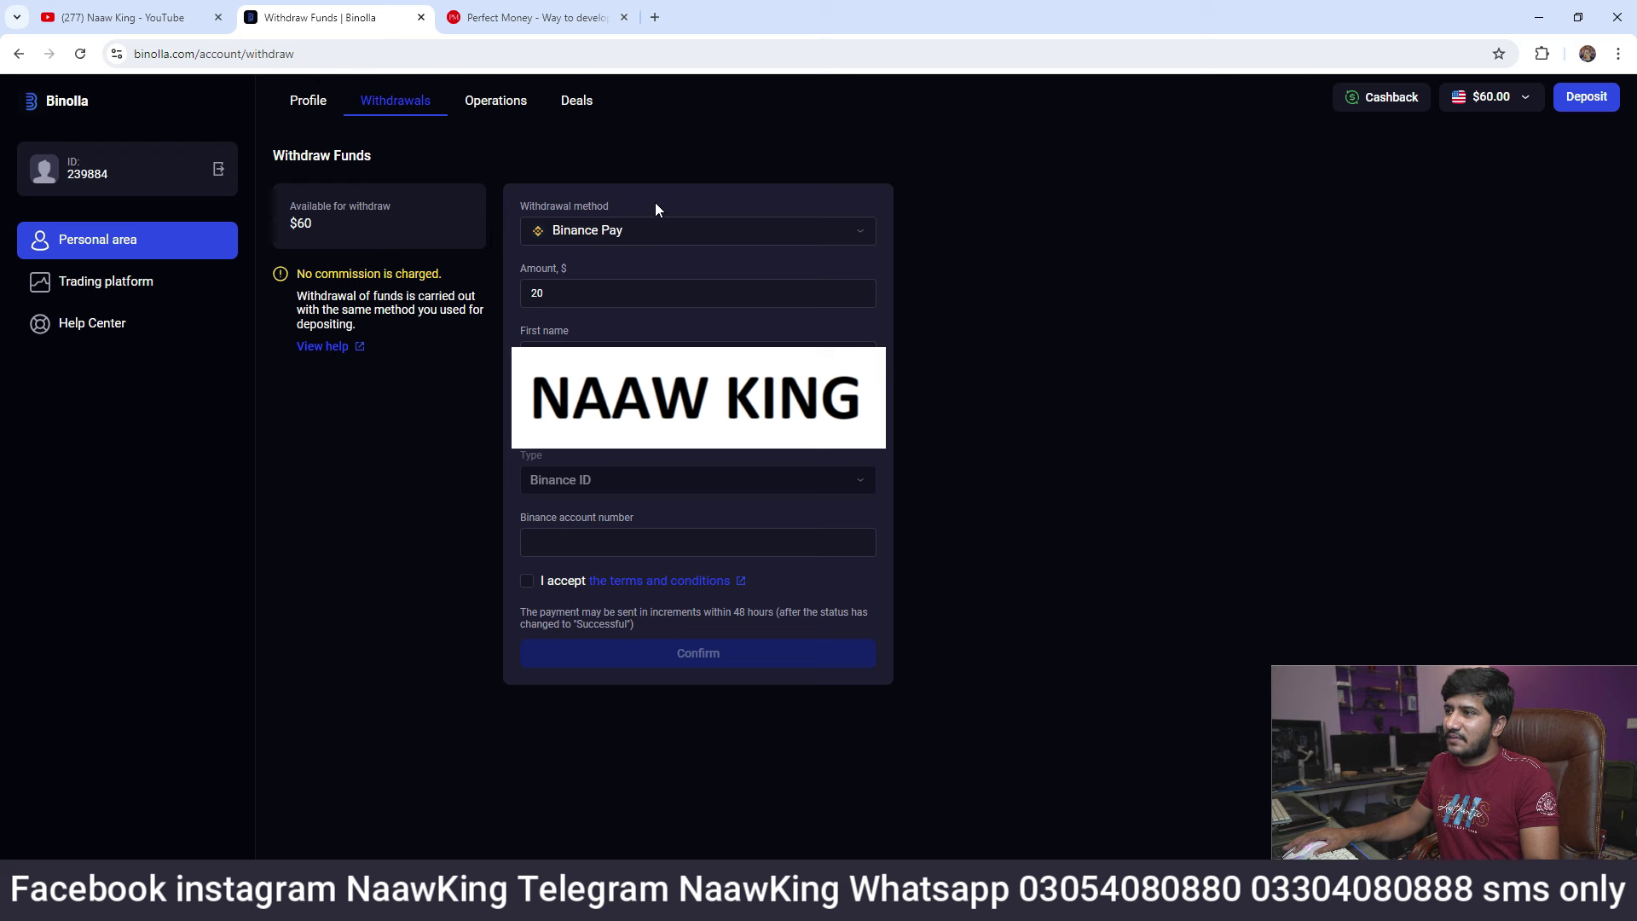
left_click(862, 233)
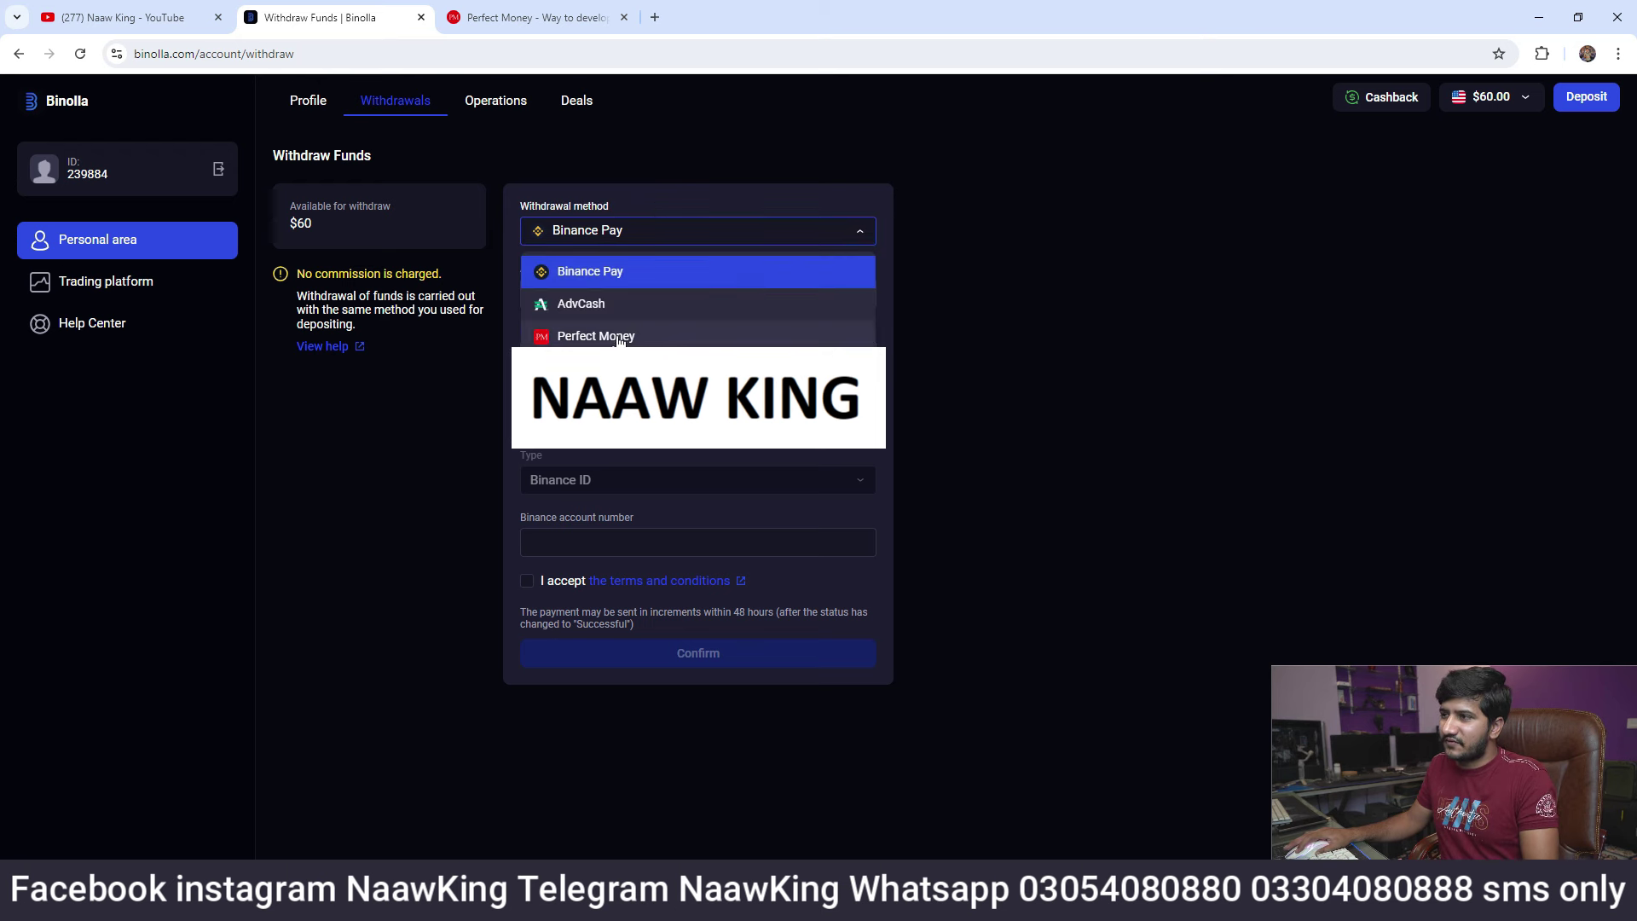
left_click(617, 336)
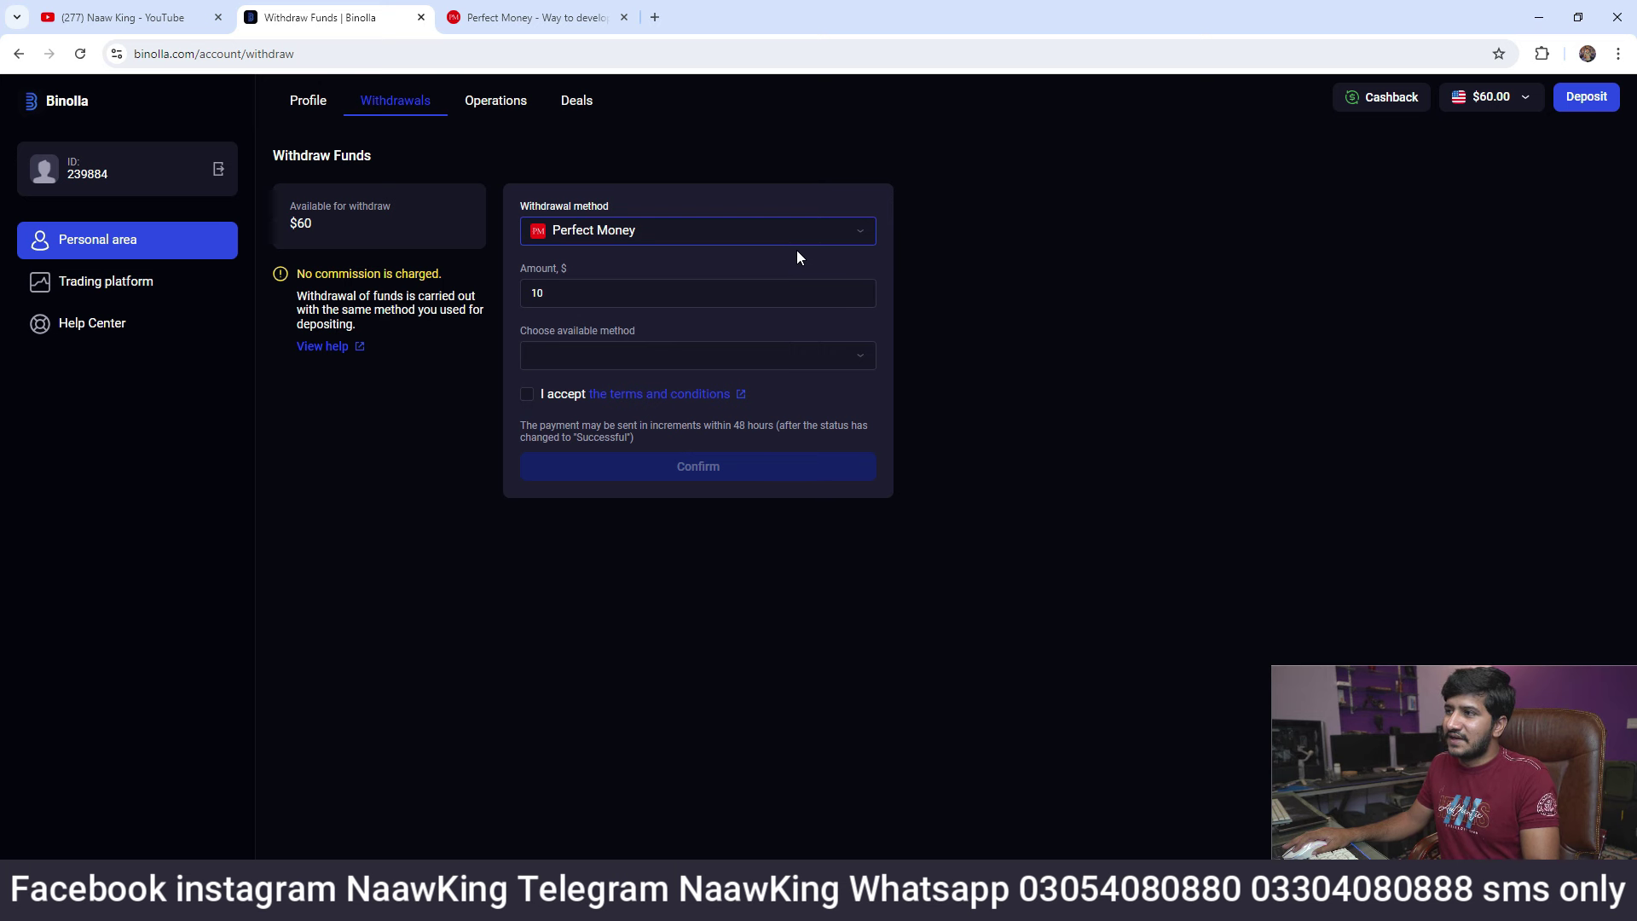
Request $30 to the saved Perfect Money wallet, accepting the terms and confirming
left_click(565, 294)
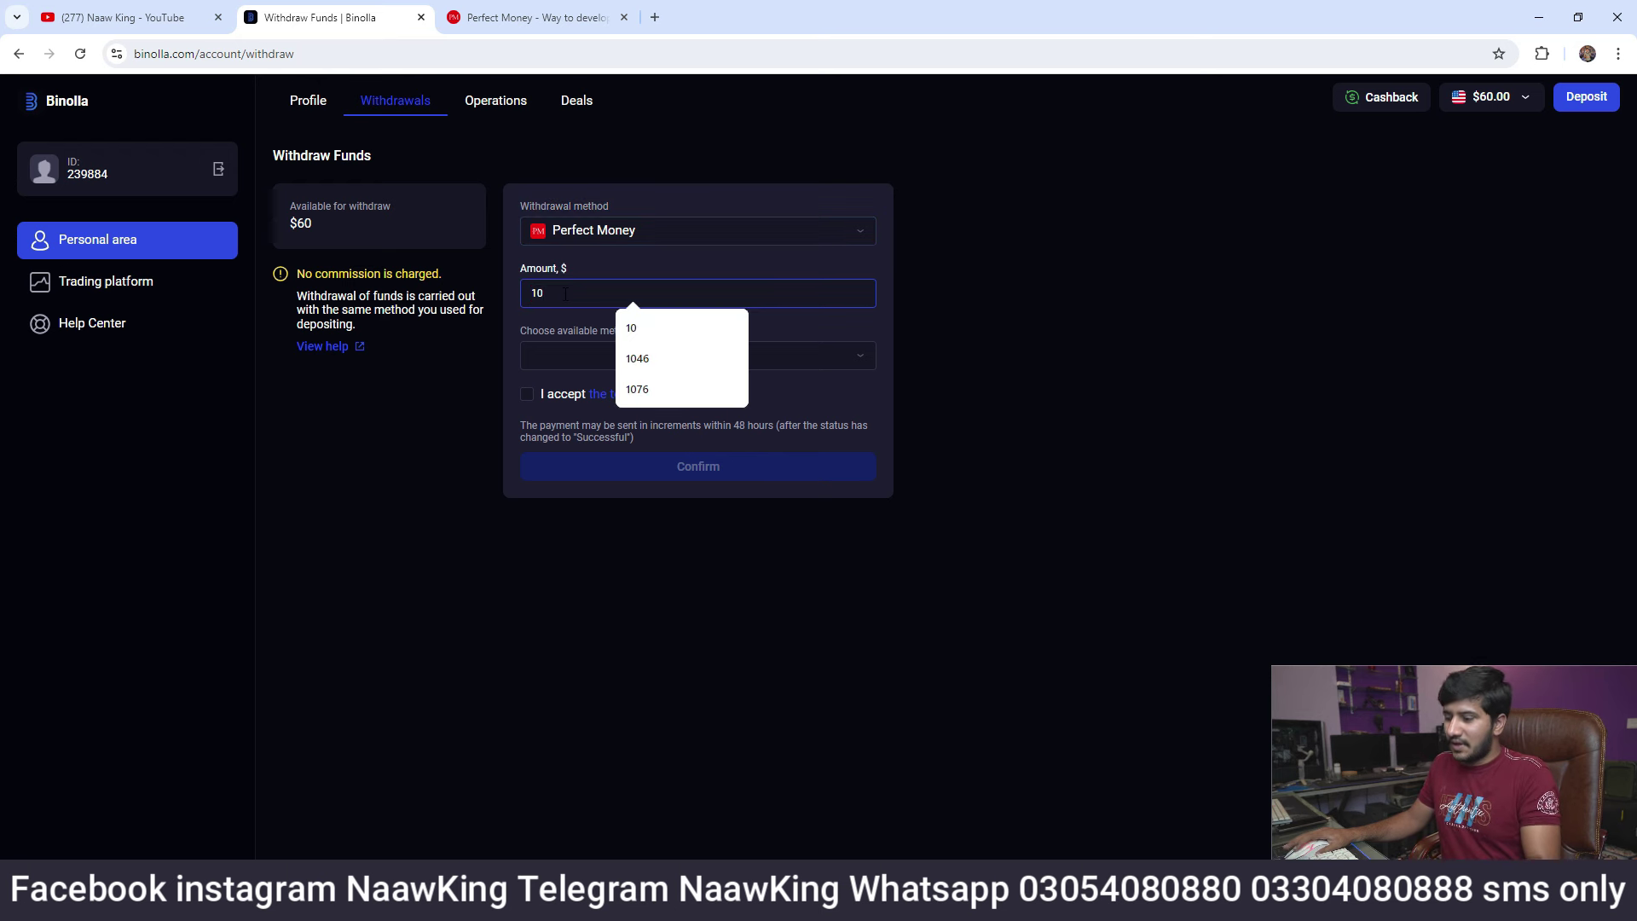
key("BackSpace")
key("BackSpace")
type("3")
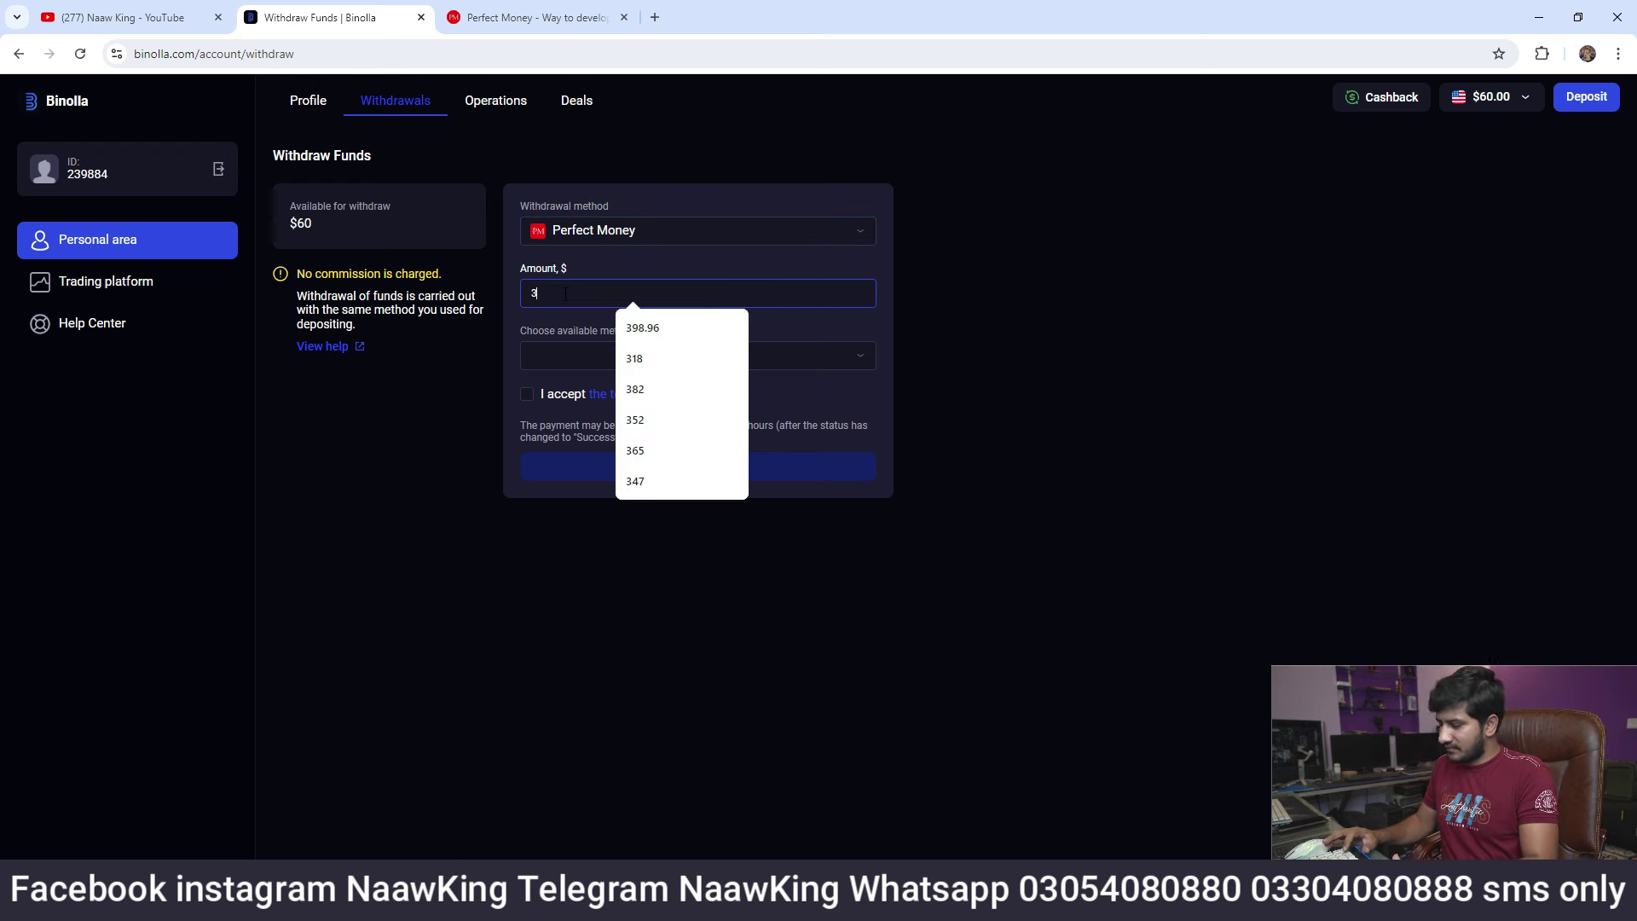
type("0")
left_click(835, 264)
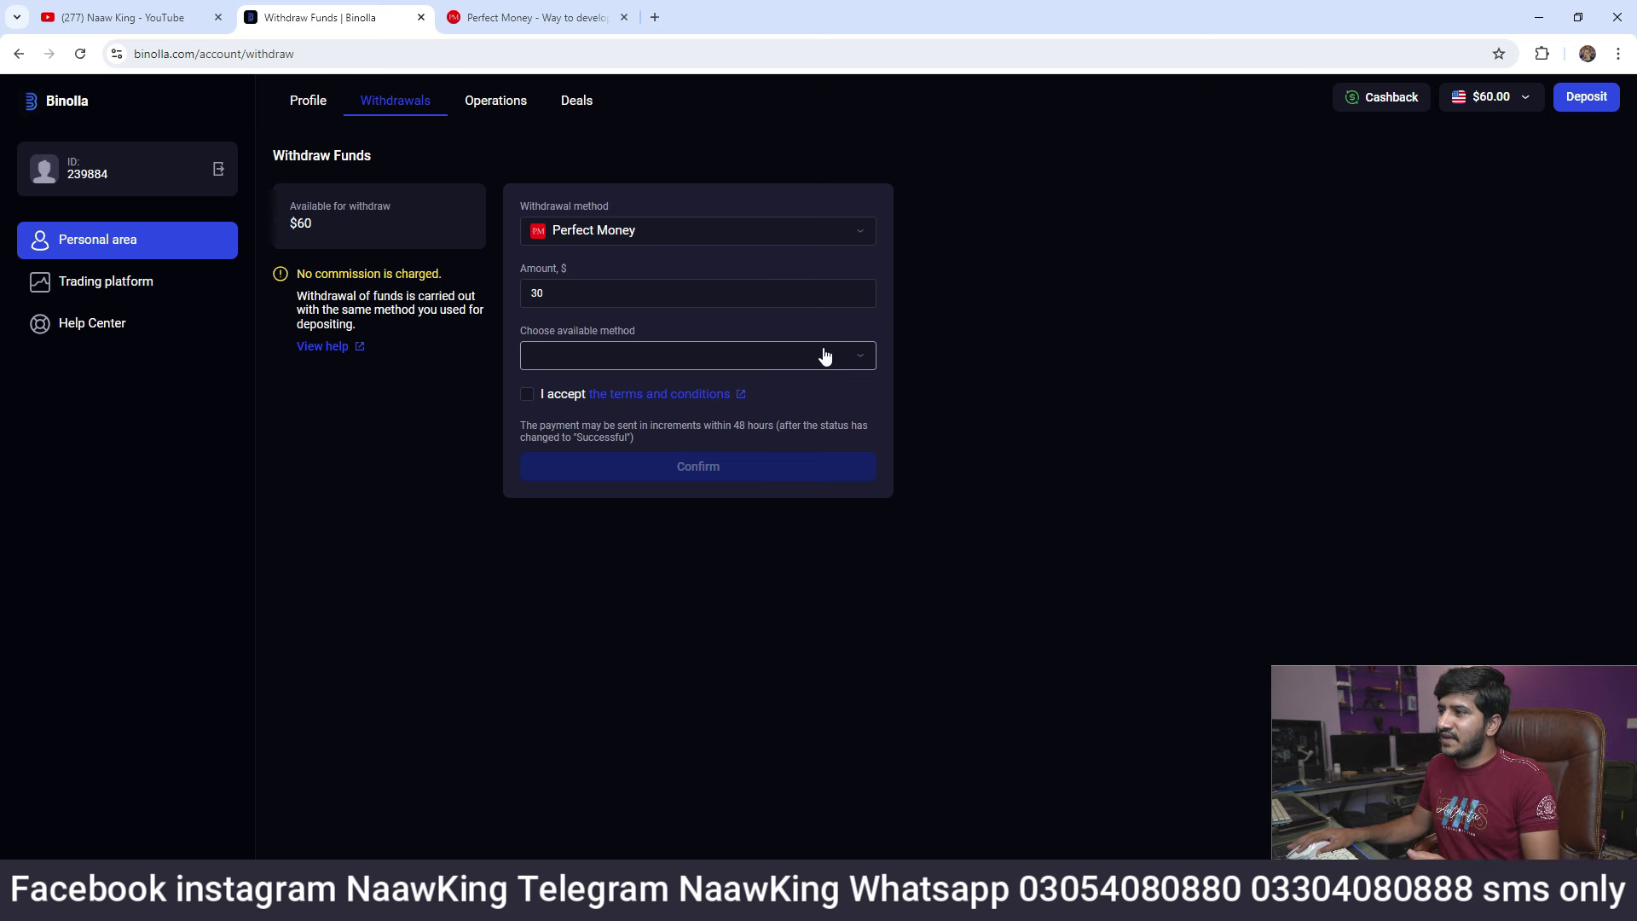
left_click(857, 362)
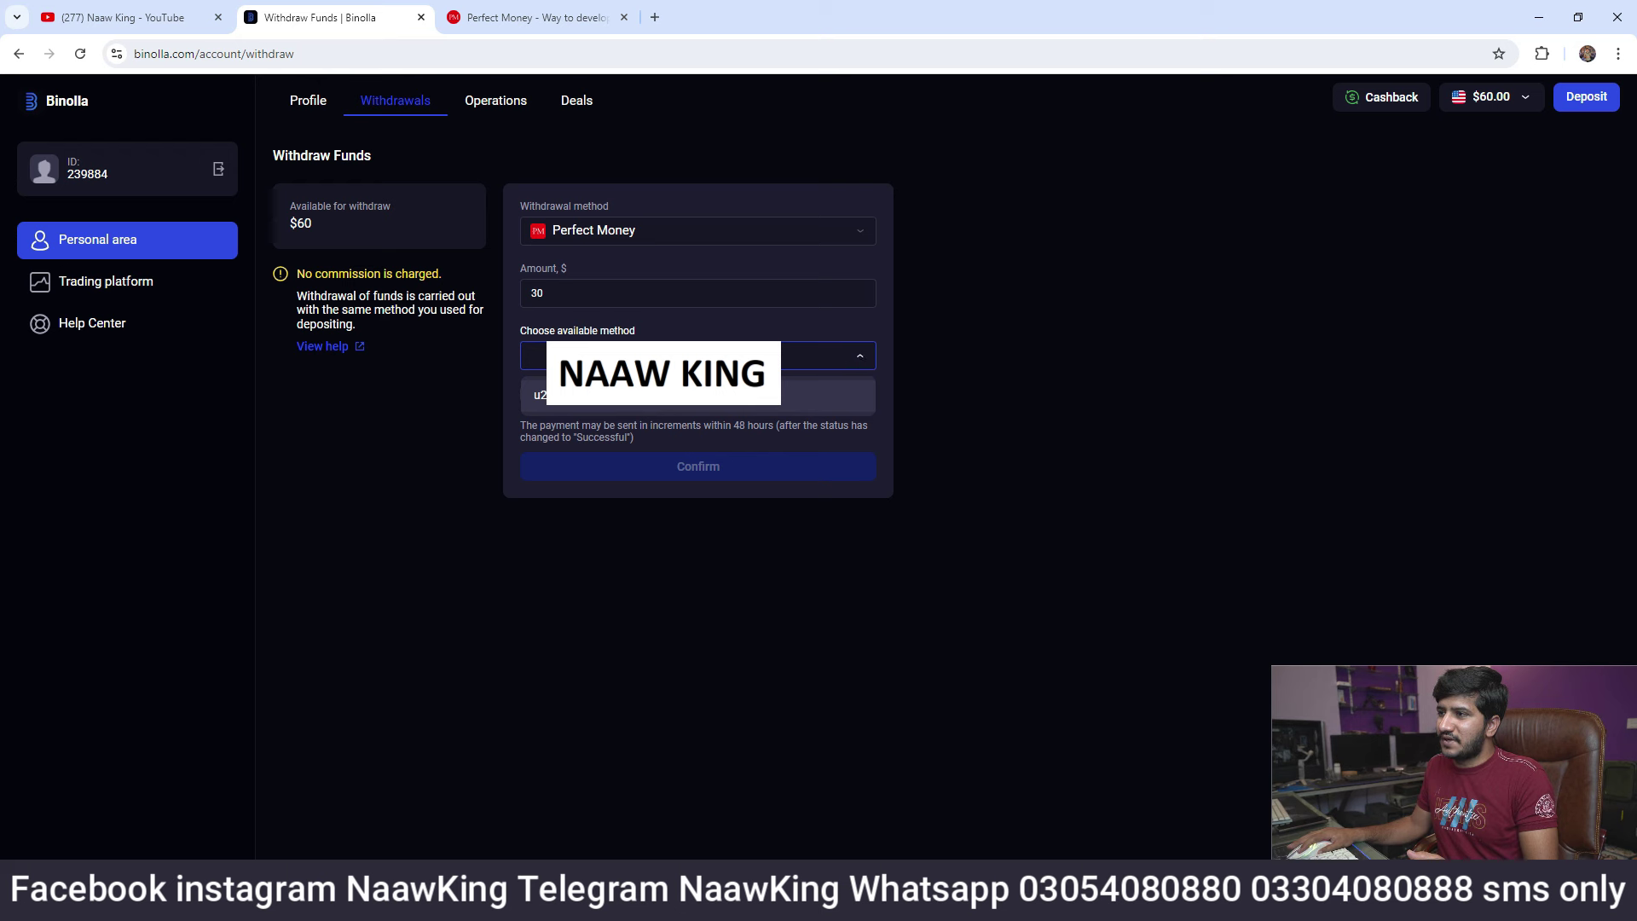
left_click(539, 402)
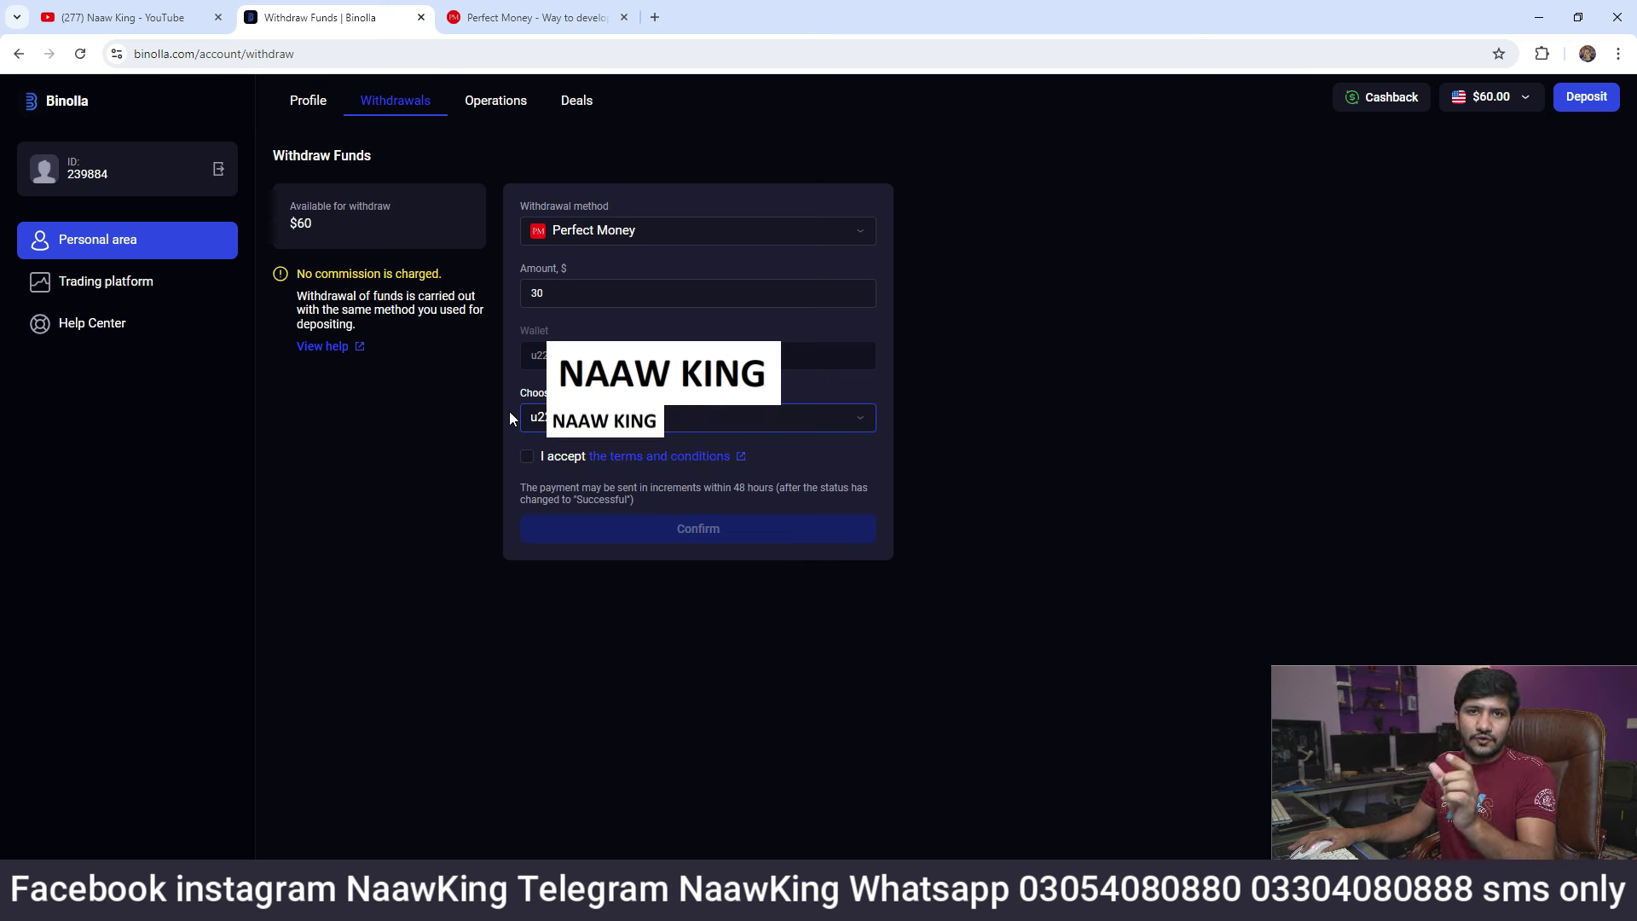
left_click(539, 461)
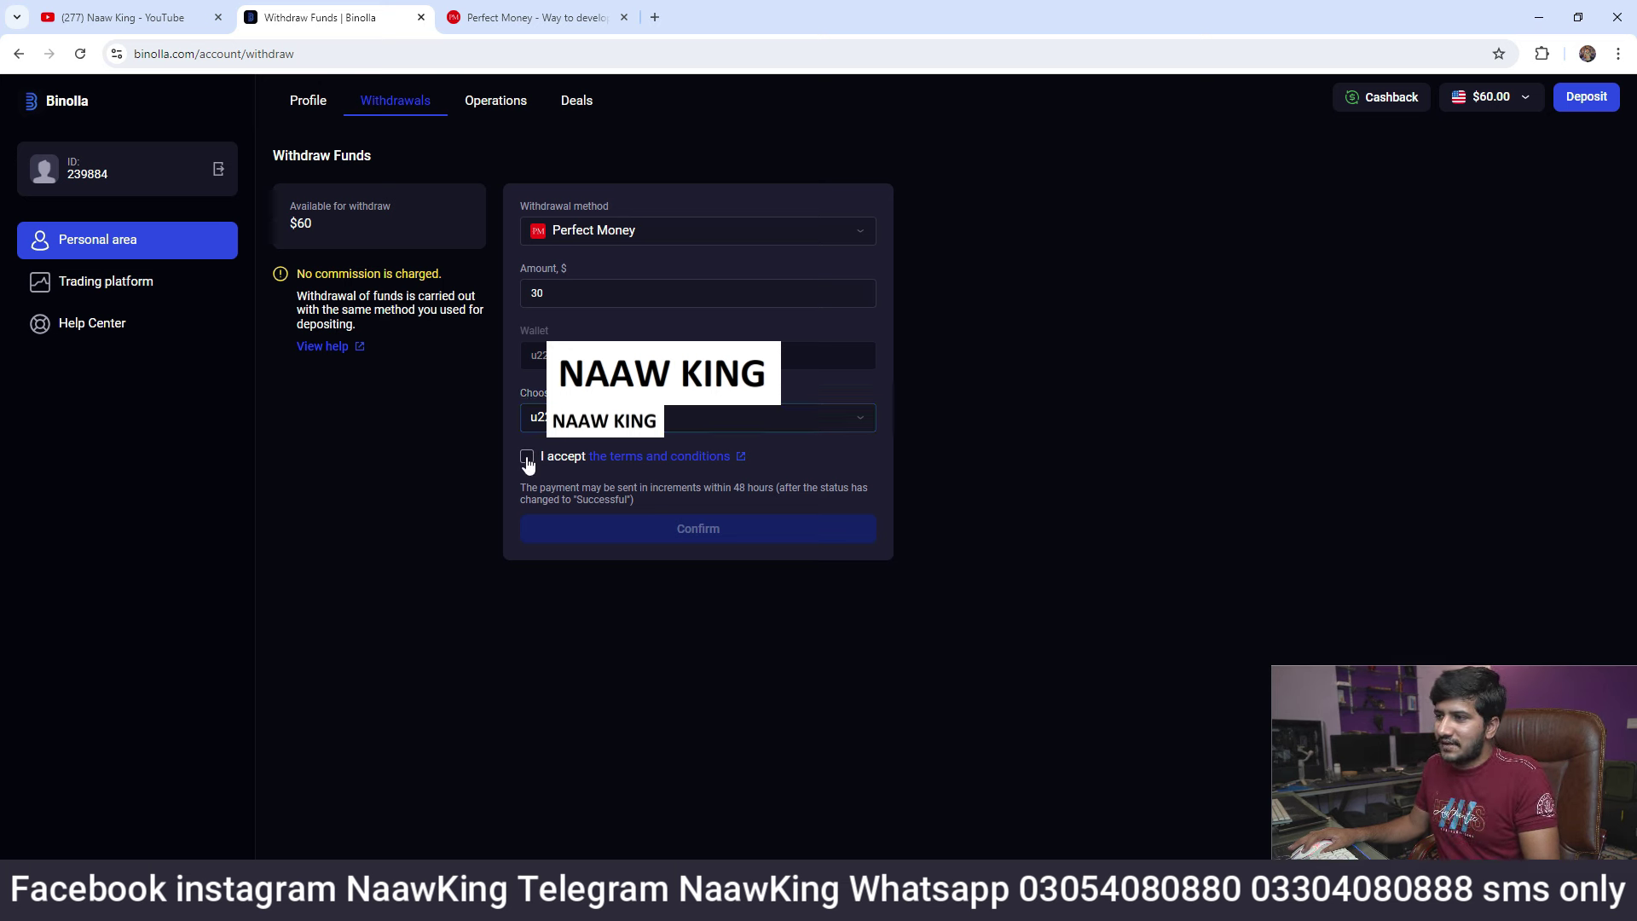
left_click(698, 532)
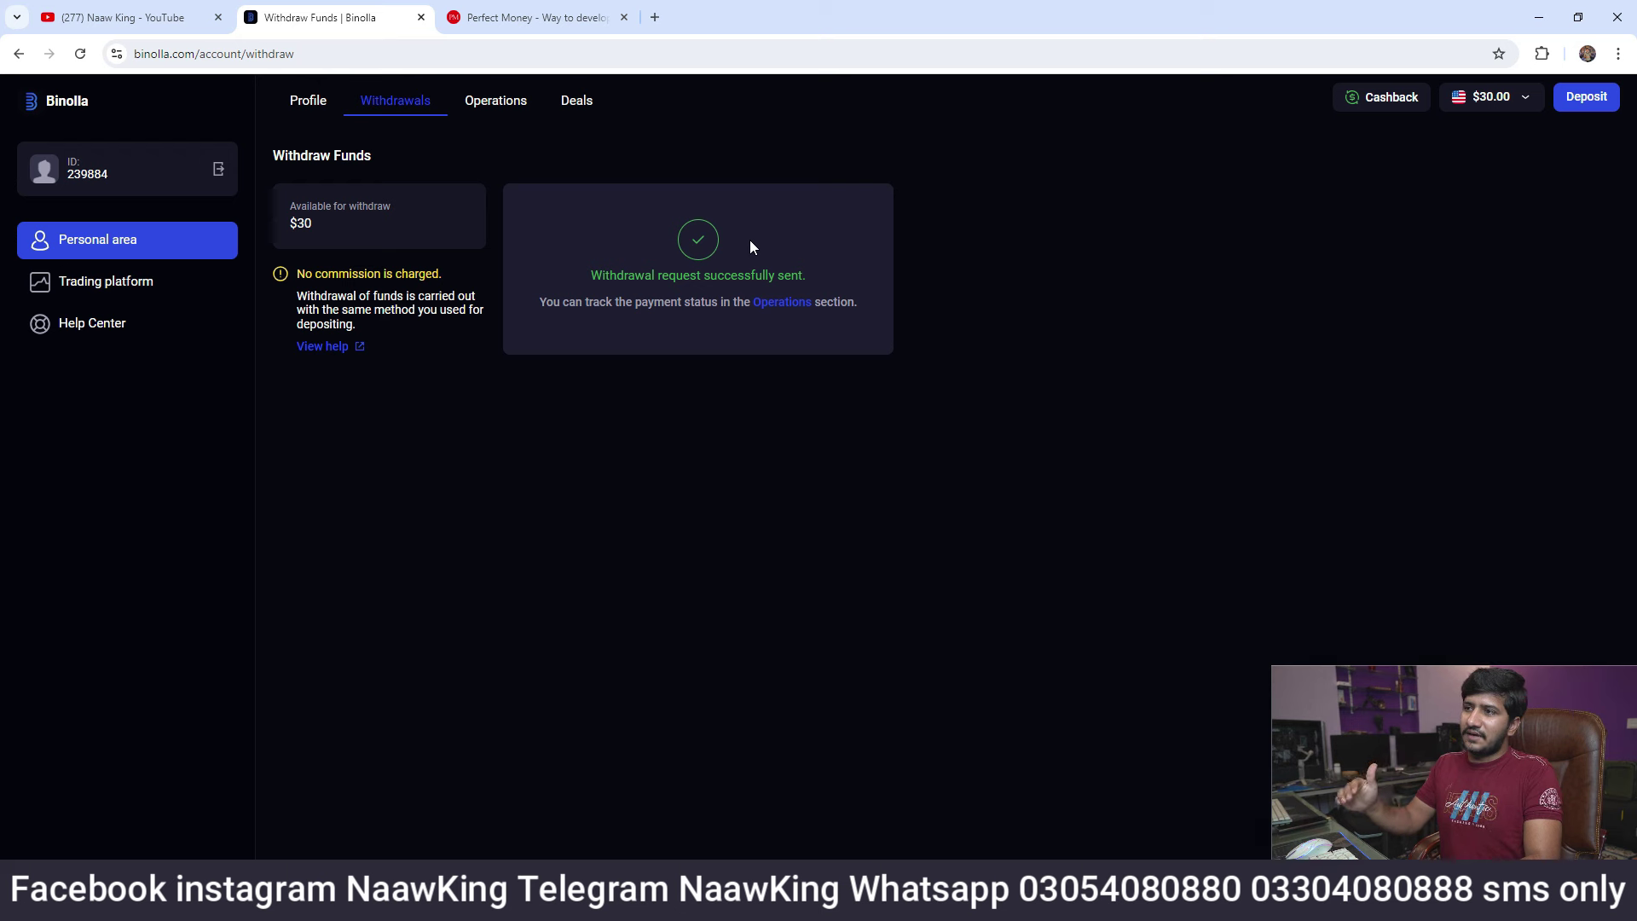
Show the financial operations history listing the pending $30 Perfect Money withdrawal
left_click(495, 109)
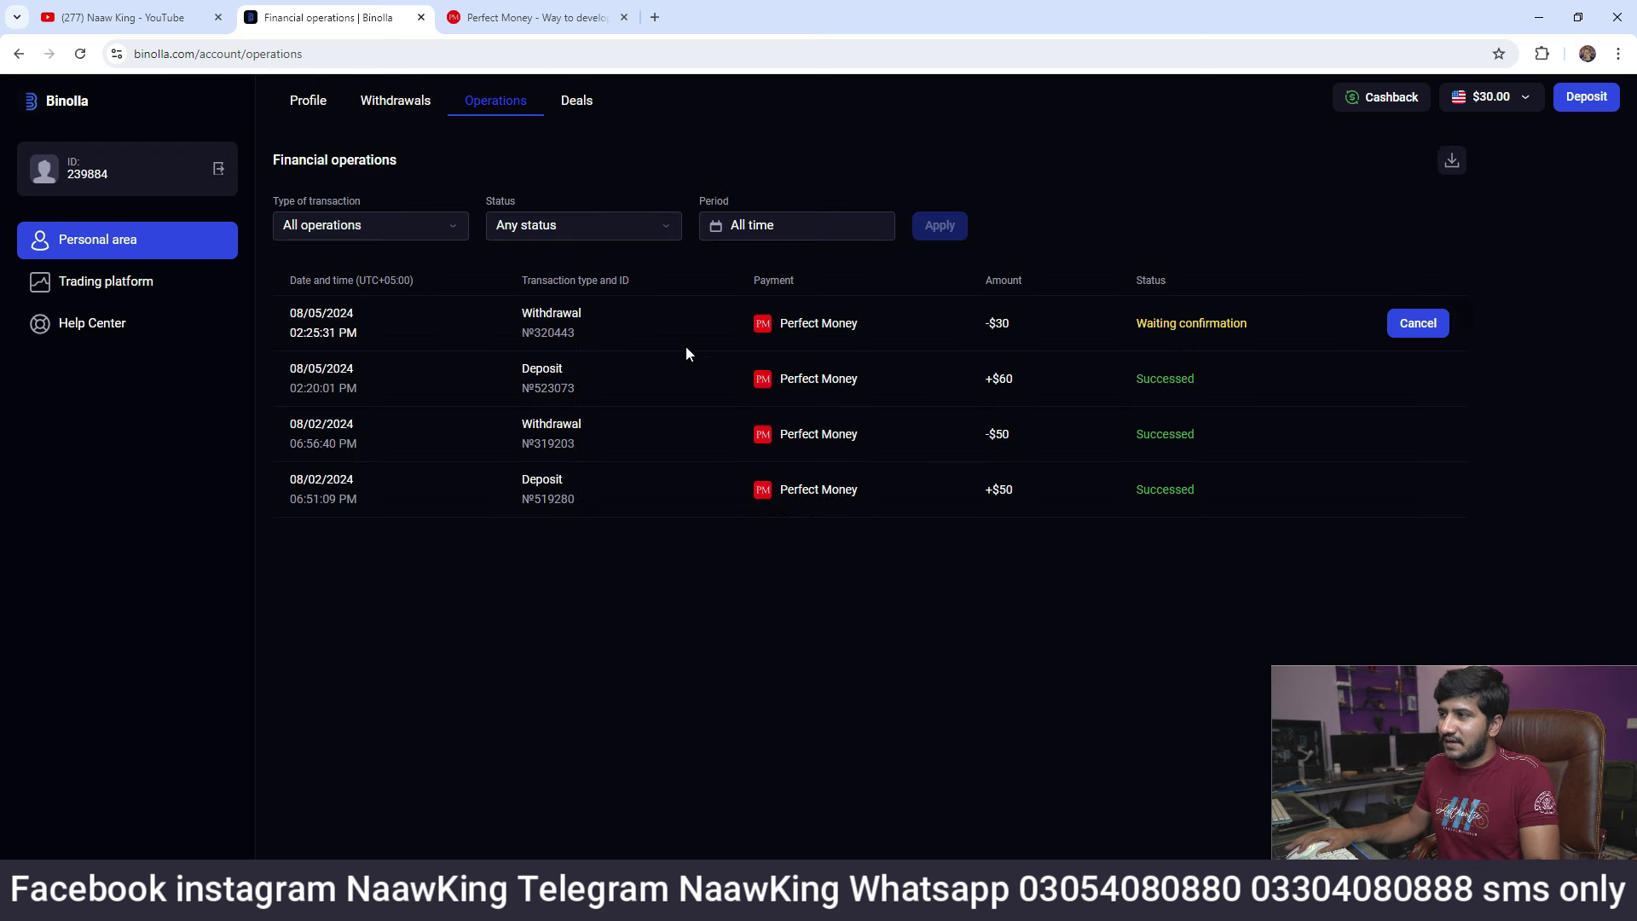